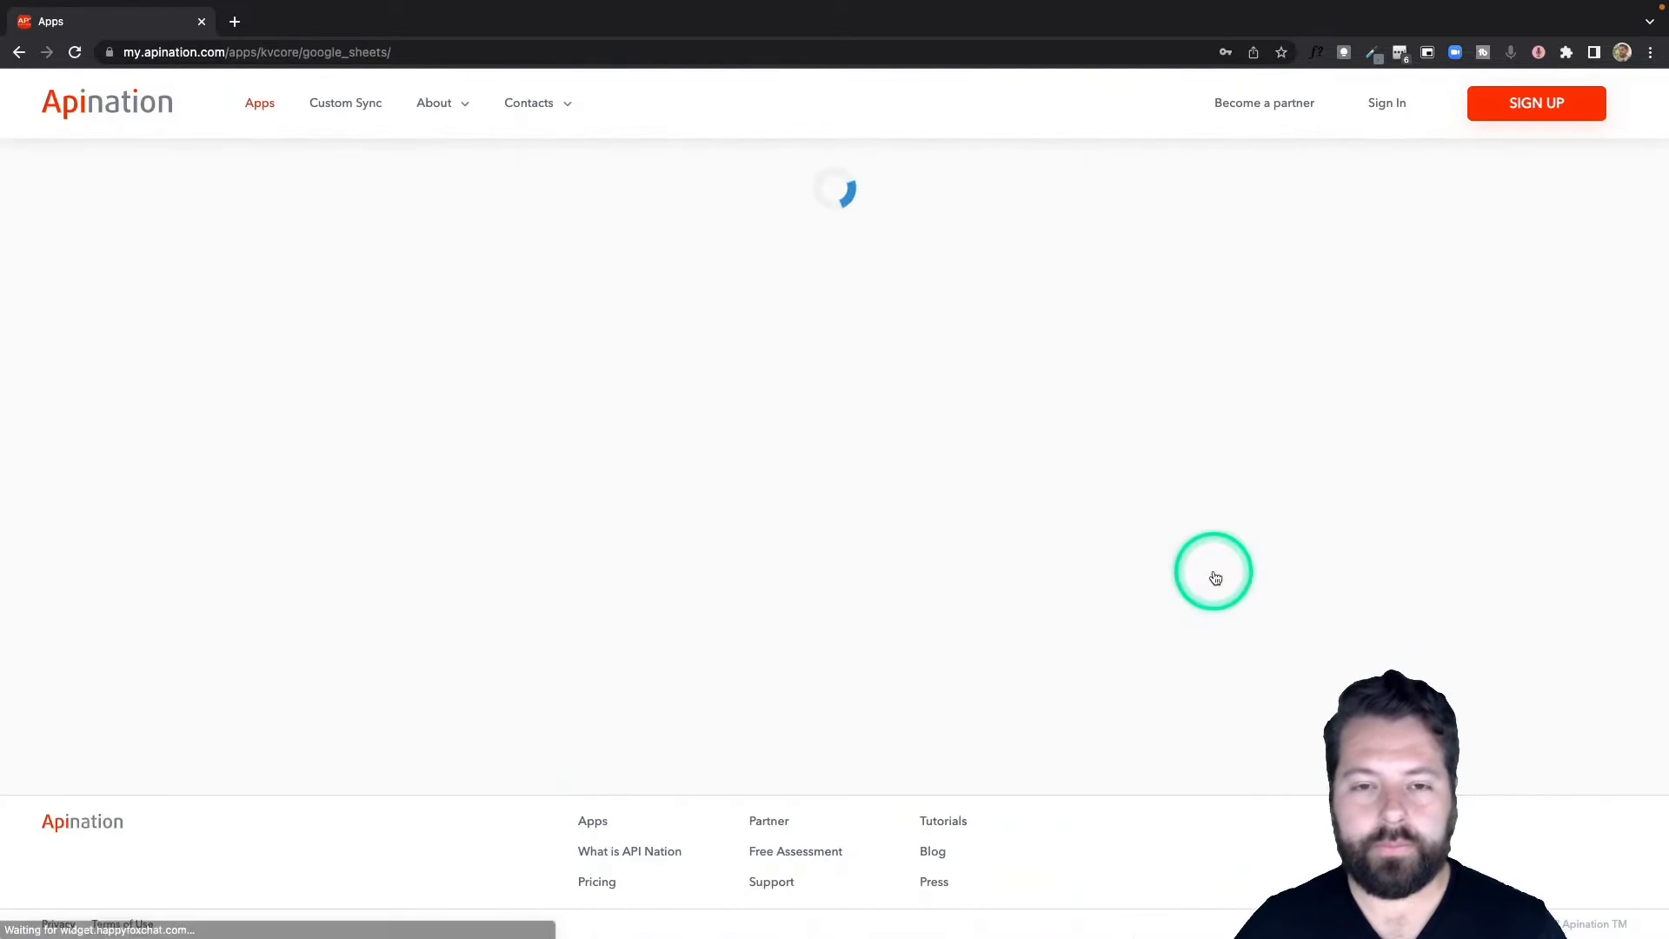
Activate the 'kvCORE people to Google Sheets Spreadsheet' sync from the sync list.
scroll(1097, 617, down, 2)
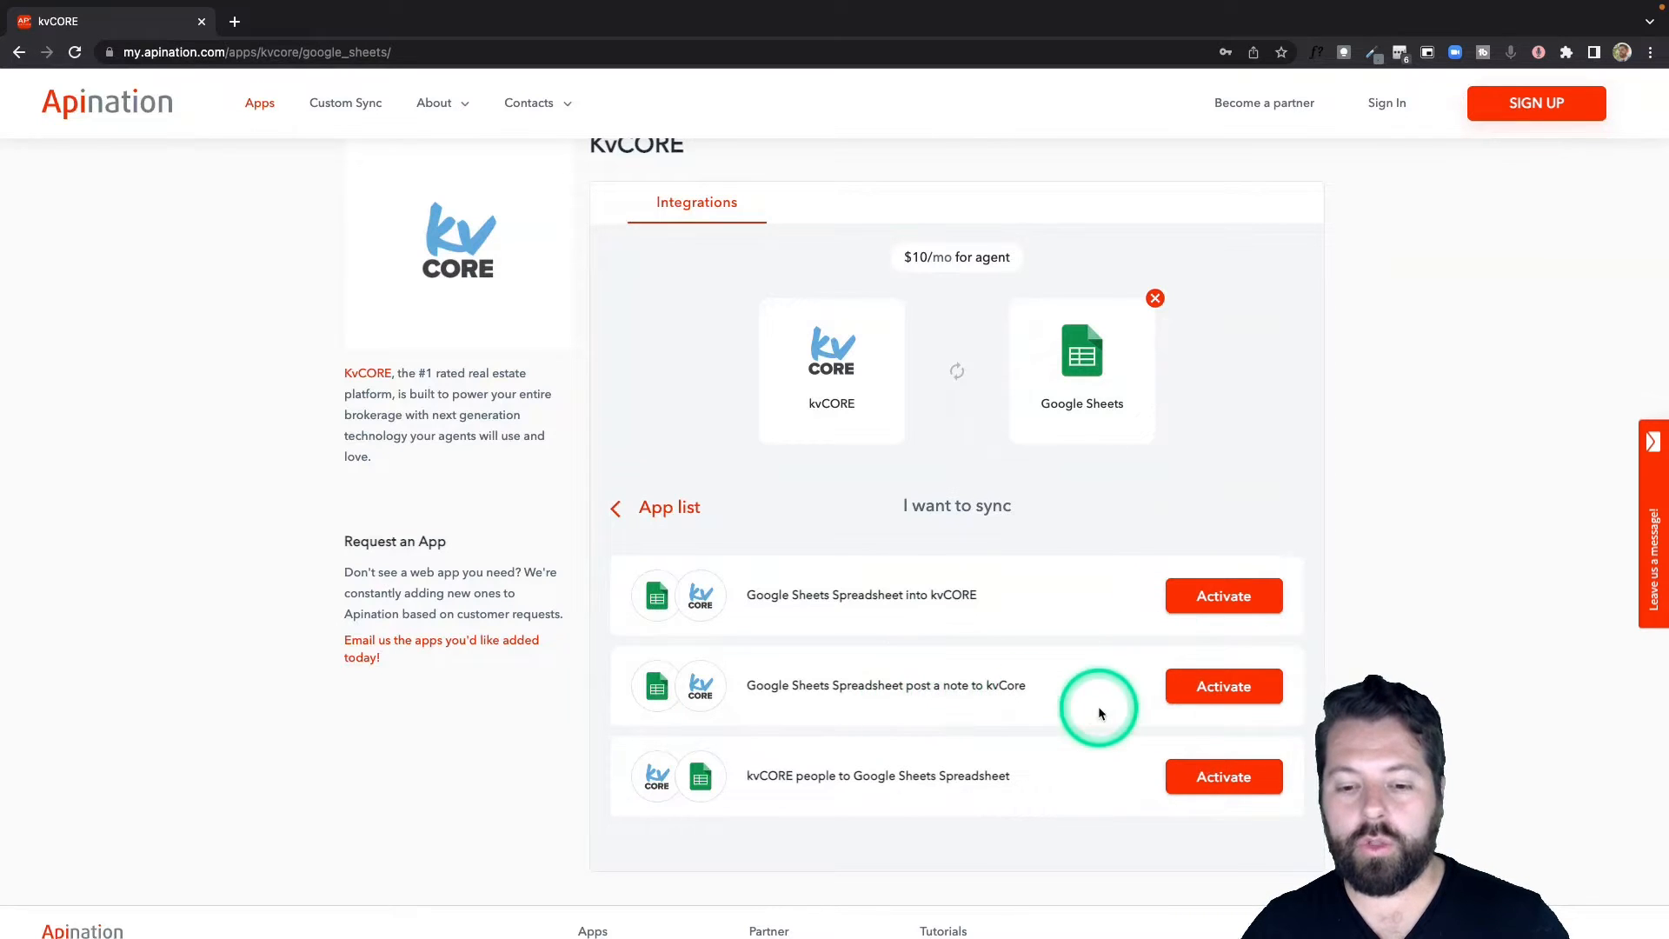
click(1202, 776)
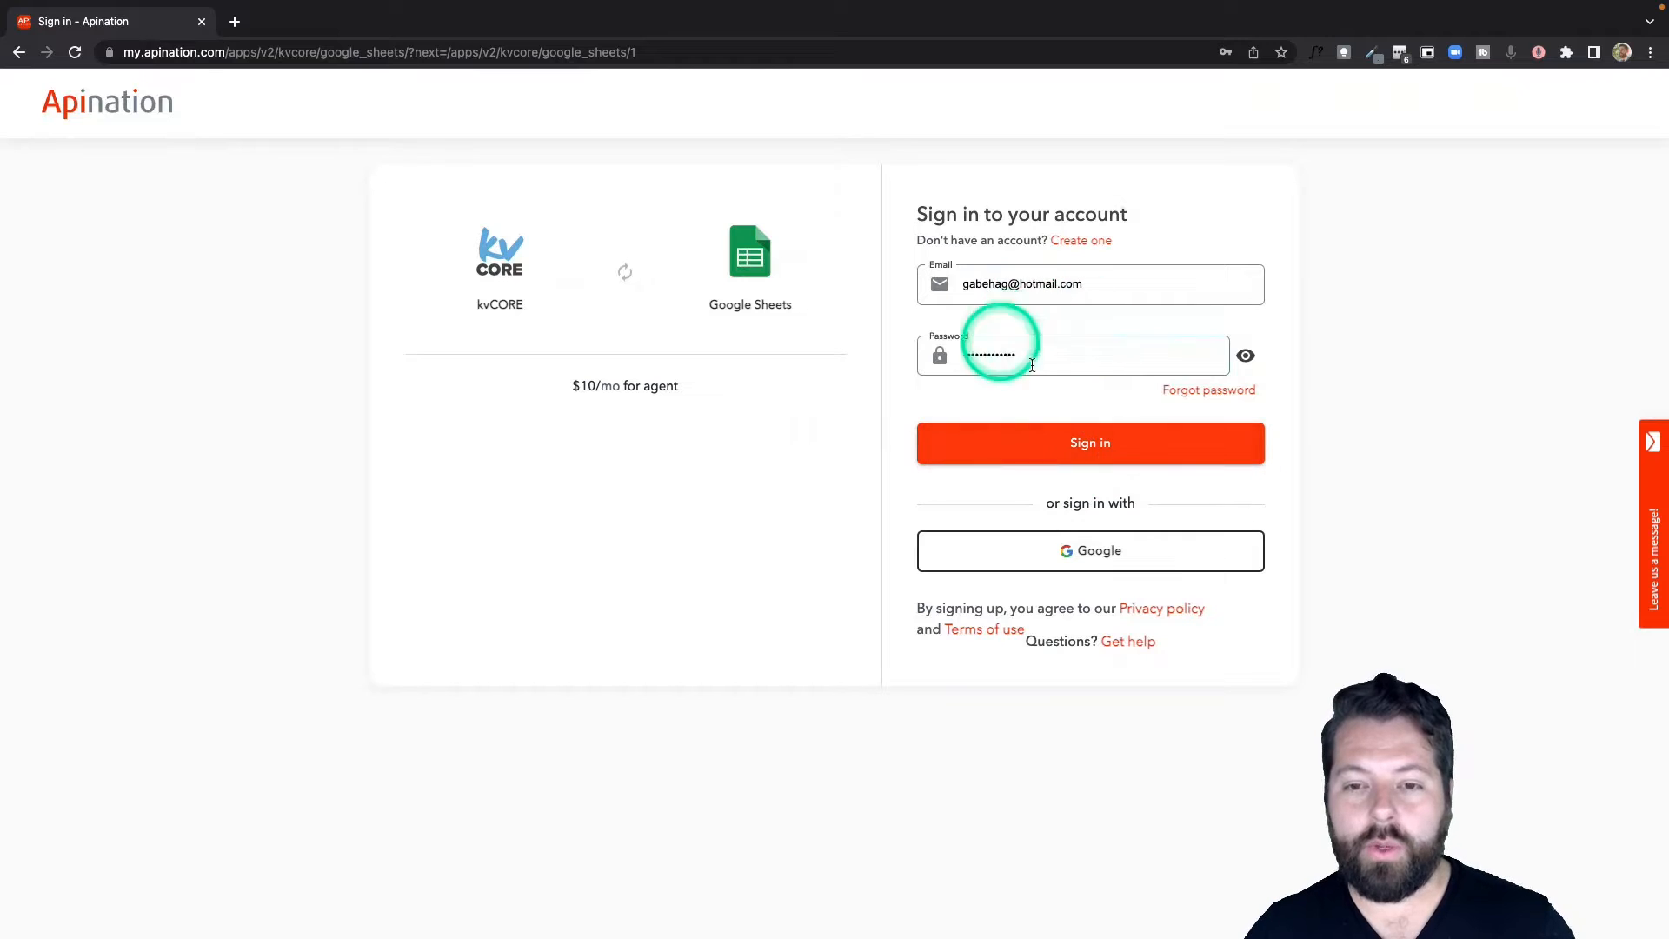
Sign in to Apination with the Google account.
click(1021, 350)
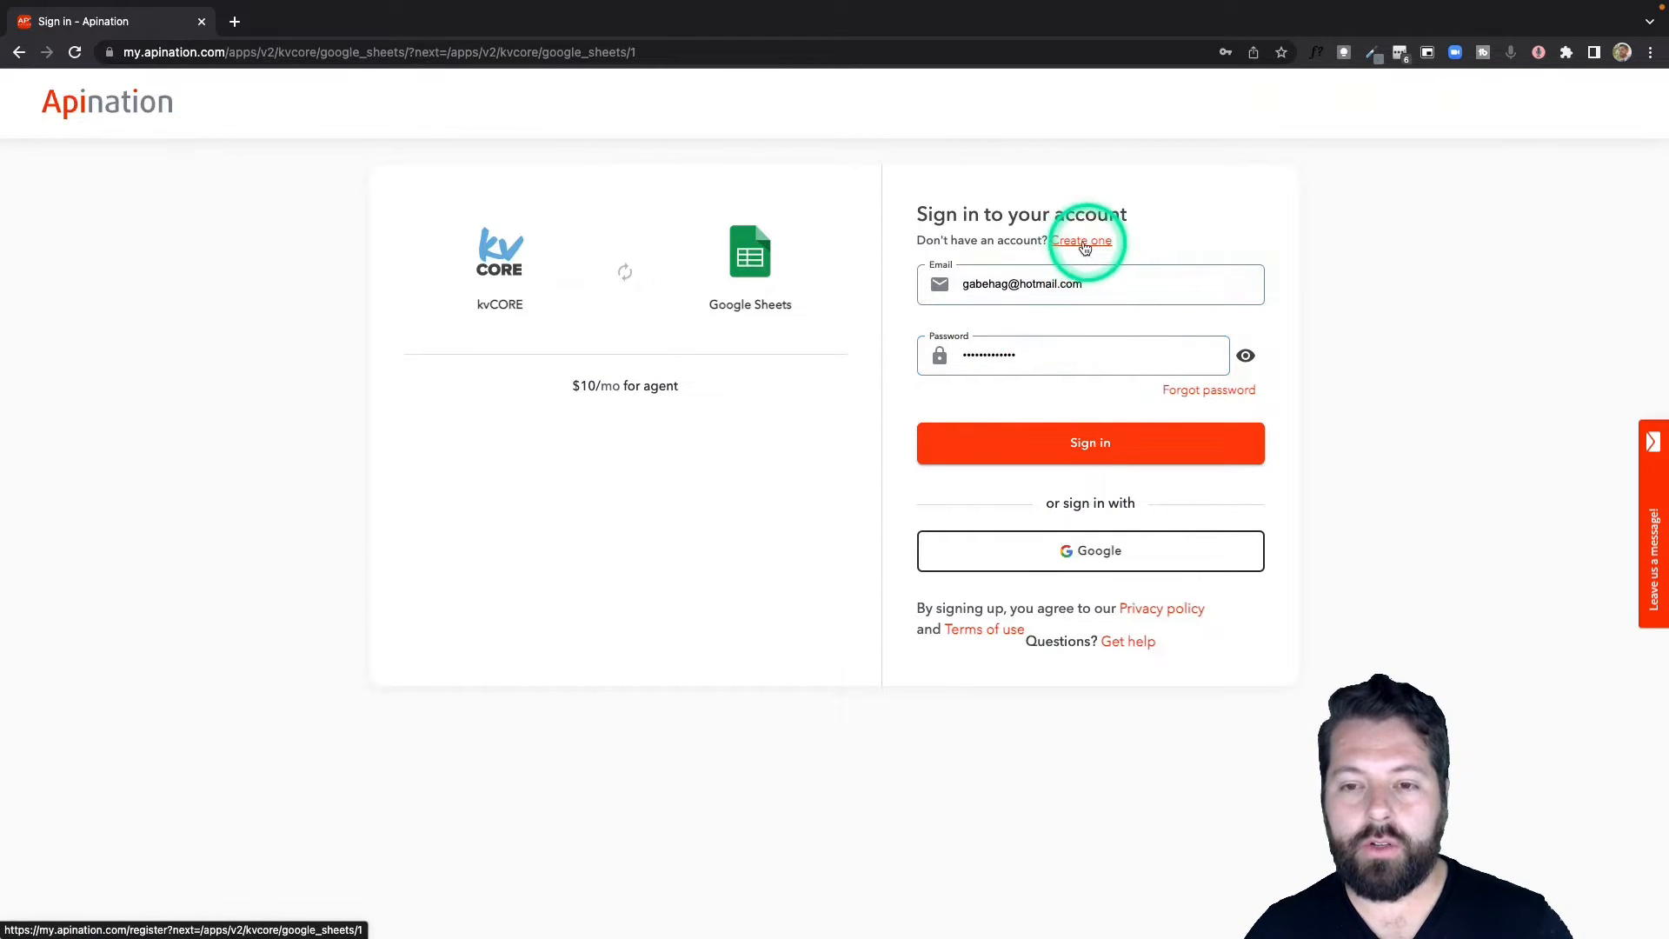
click(1036, 544)
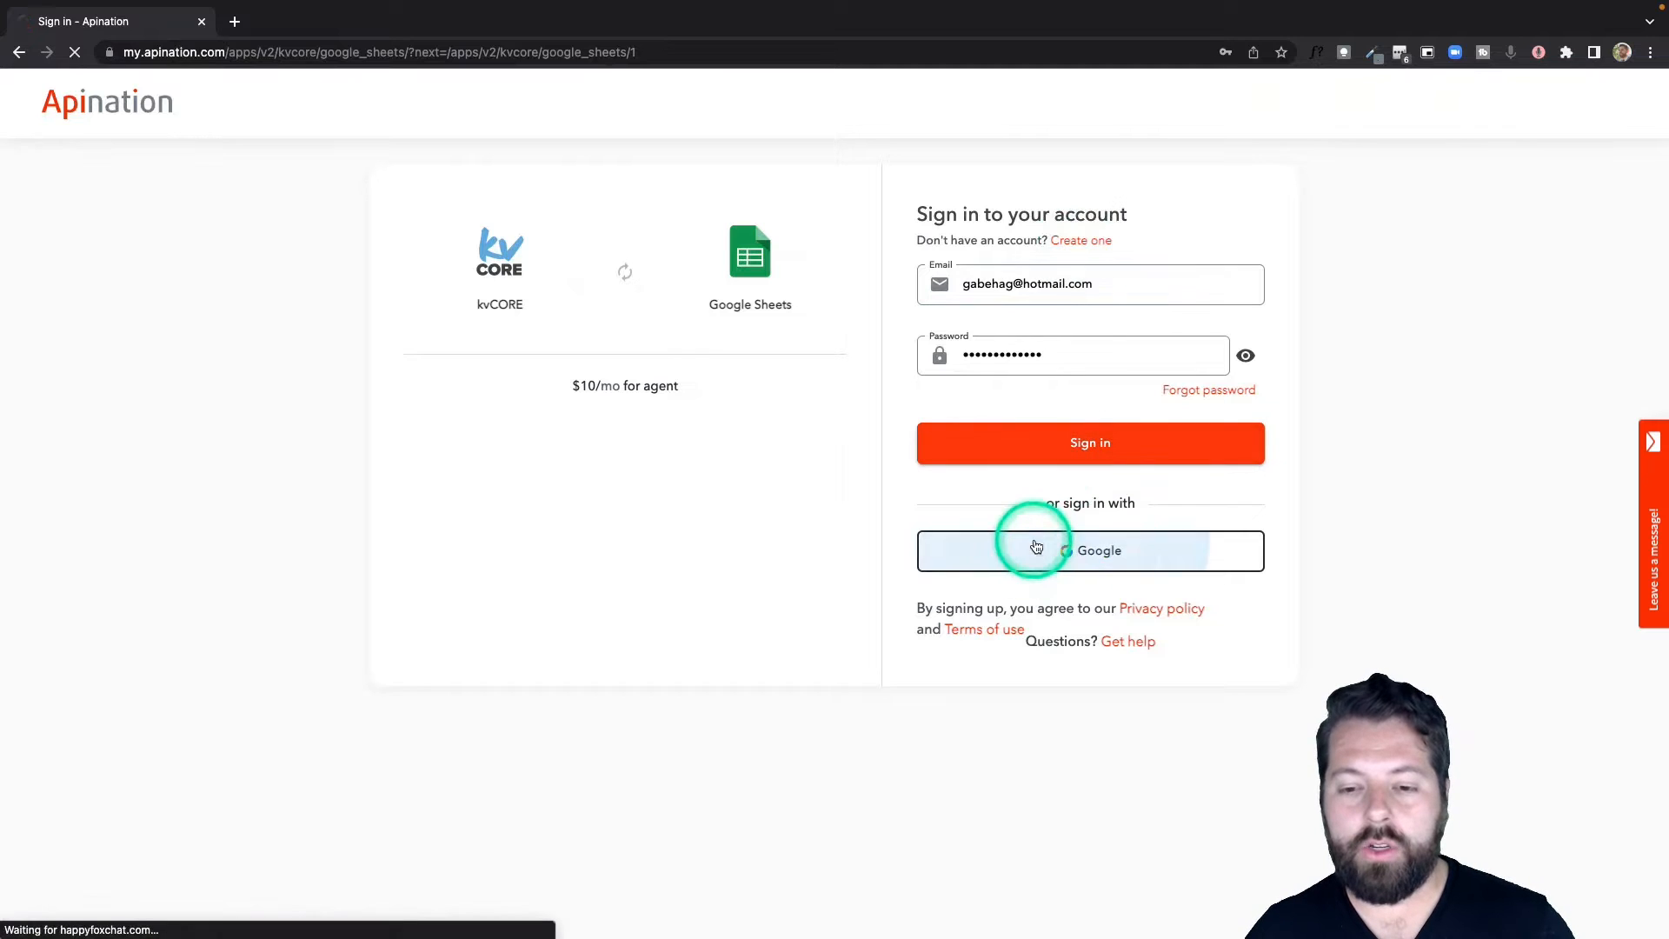
click(777, 464)
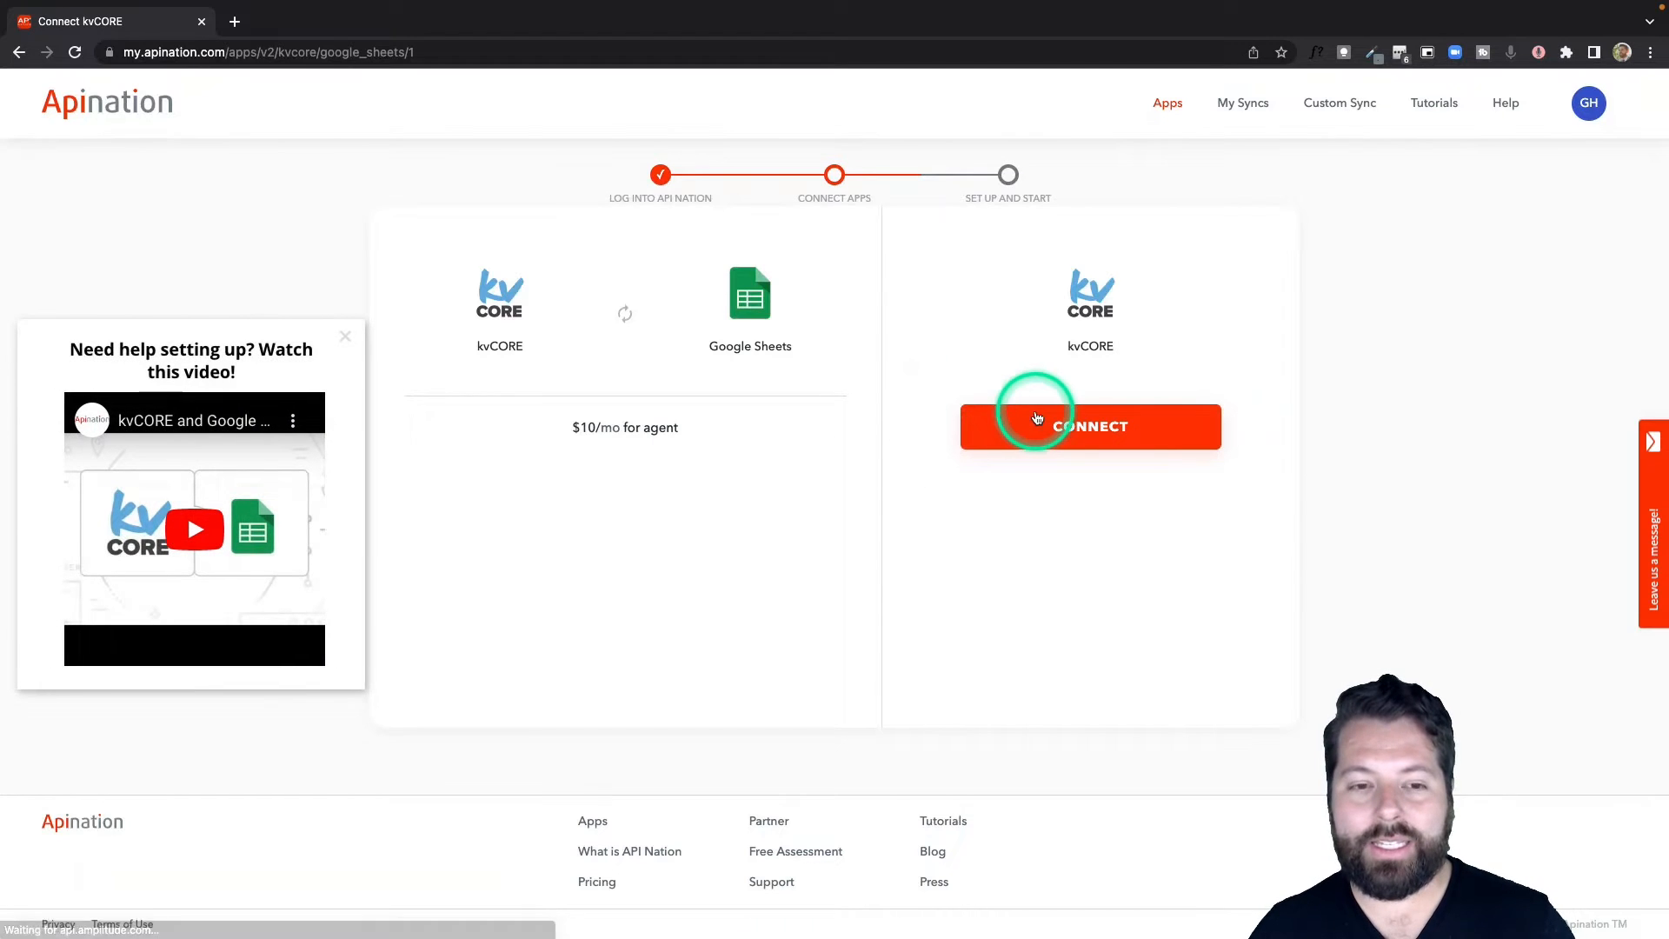
Connect the kvCORE account by logging in to kvCORE and authorizing Apination.
click(1082, 425)
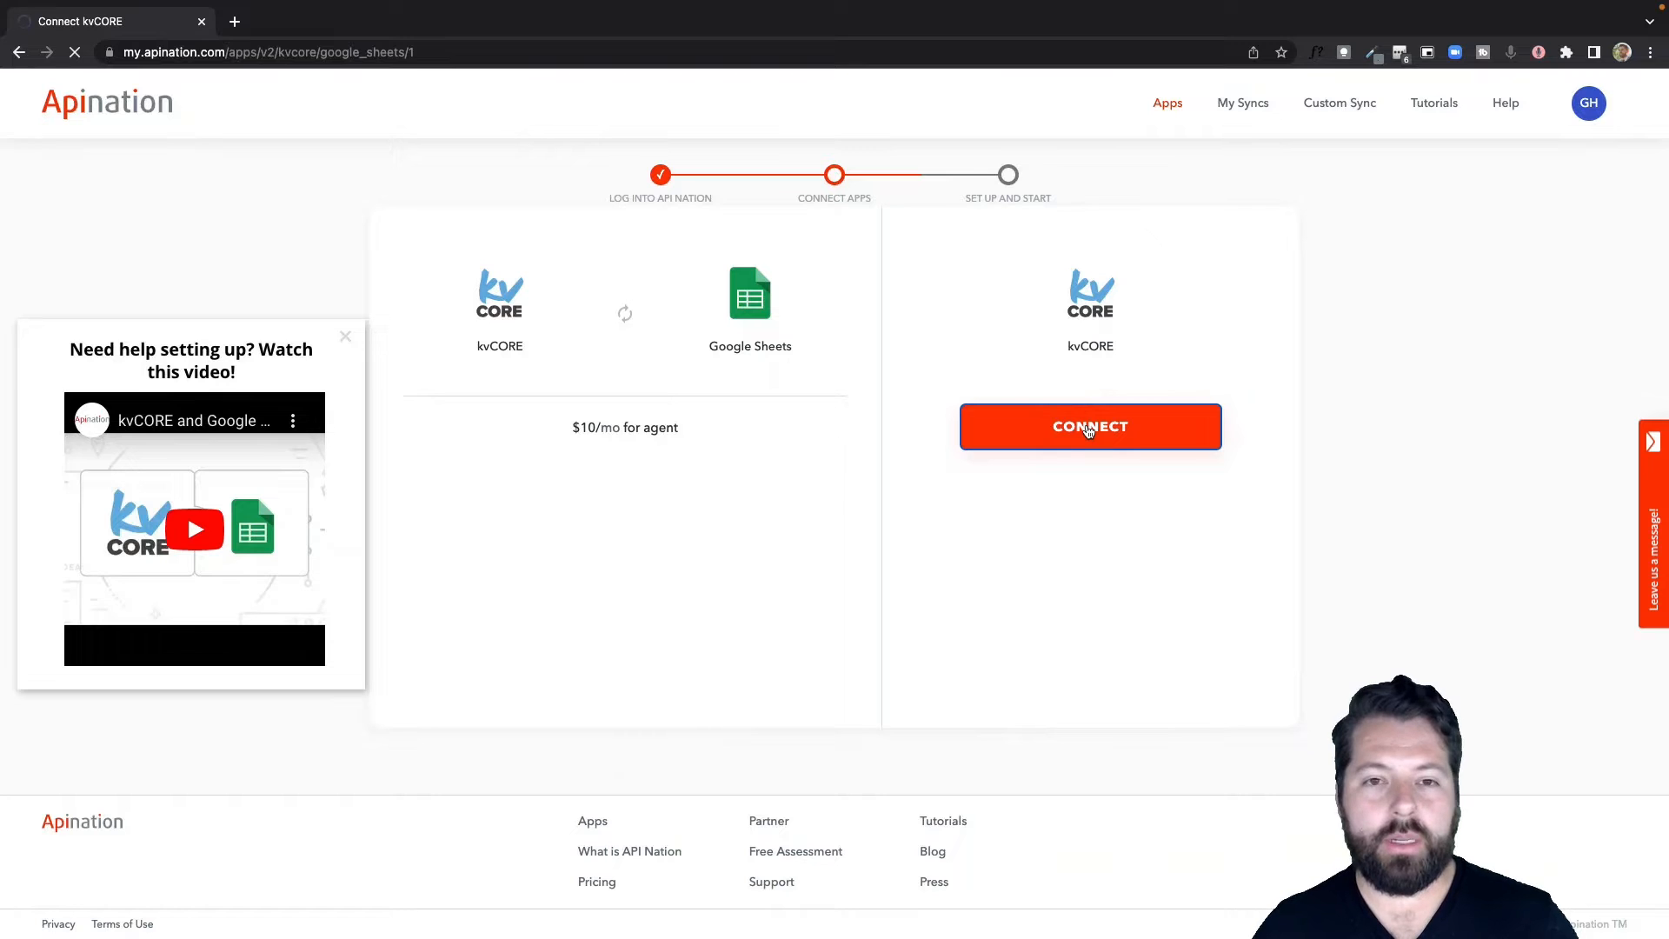
click(1089, 431)
click(1269, 296)
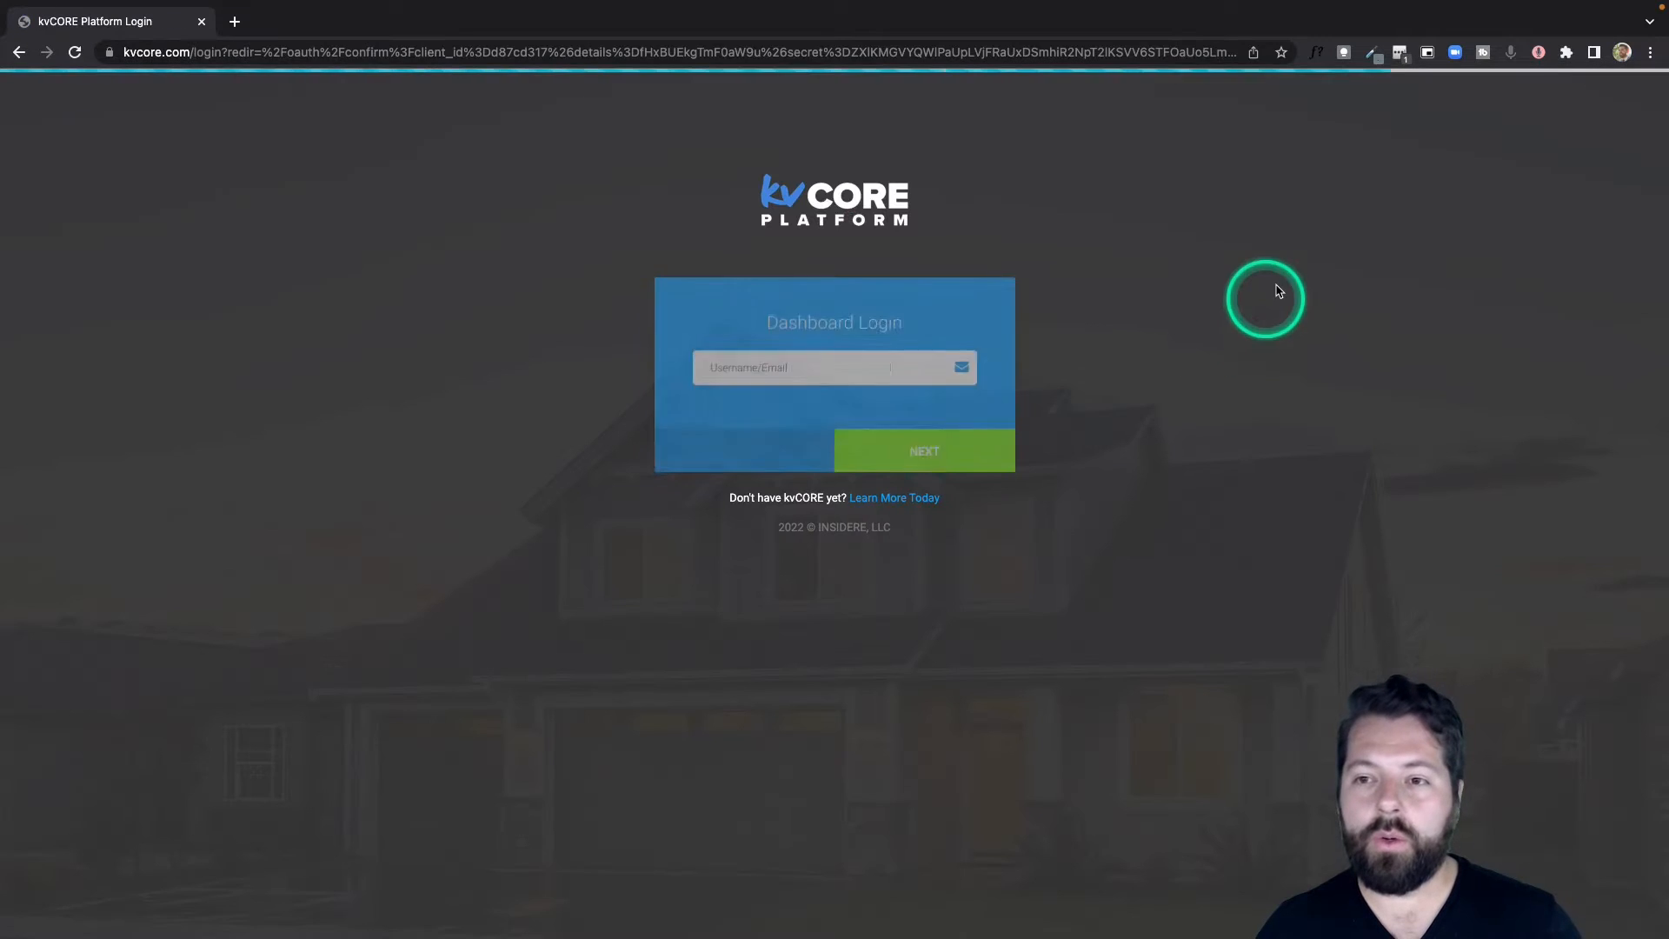
click(1397, 54)
click(896, 444)
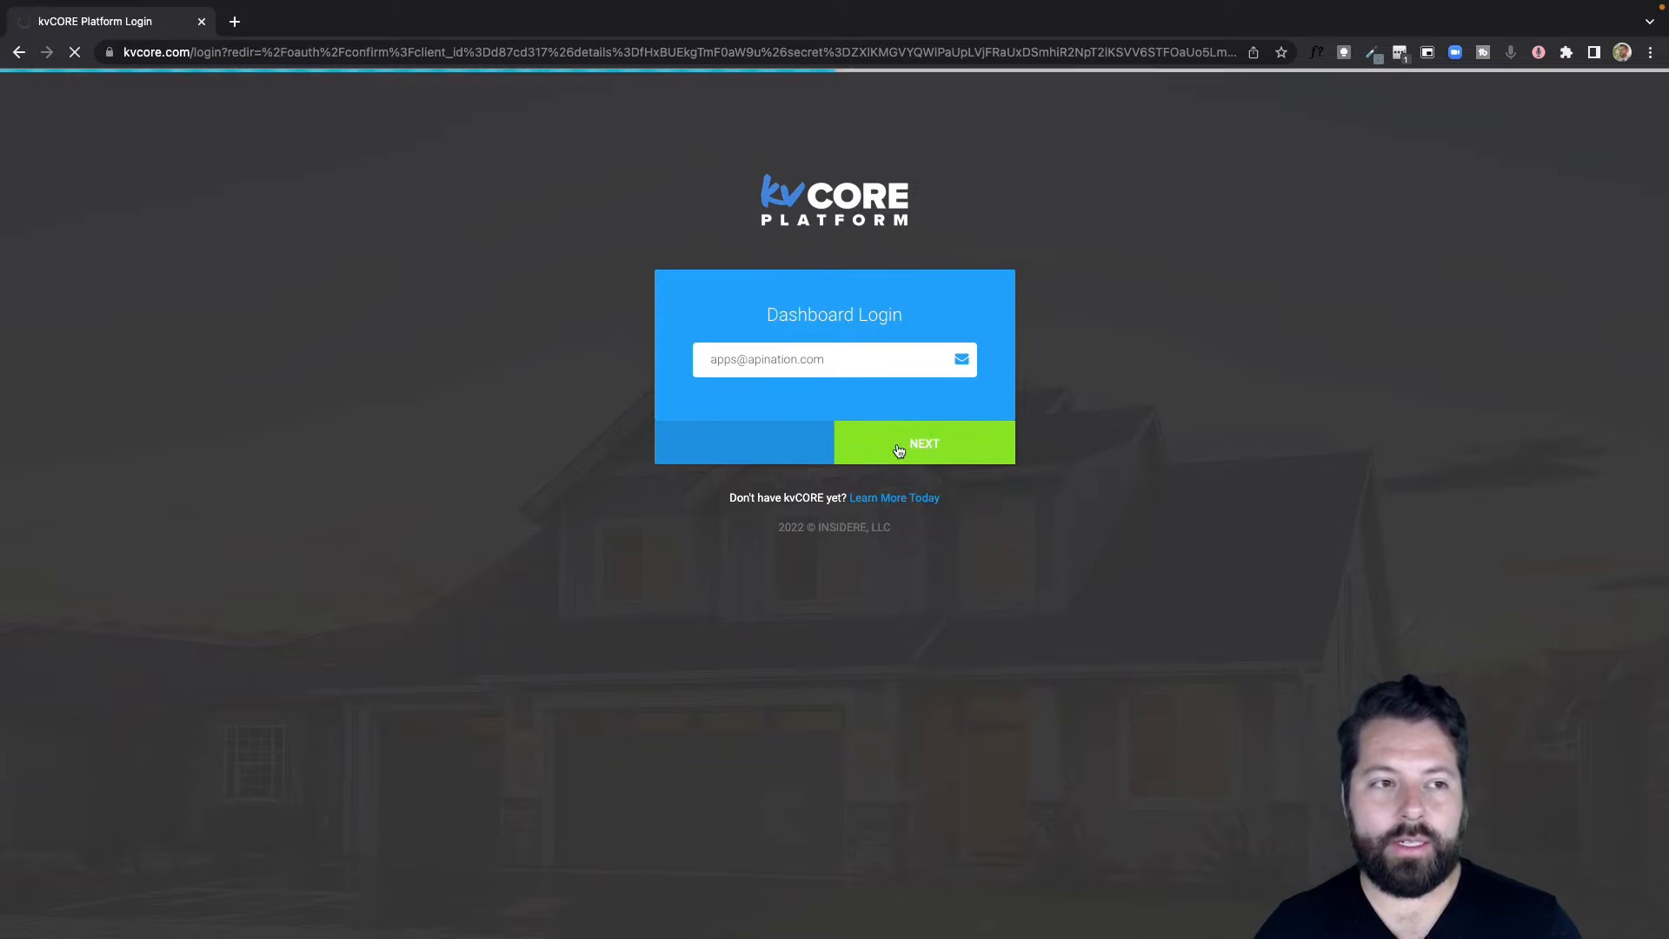
click(795, 398)
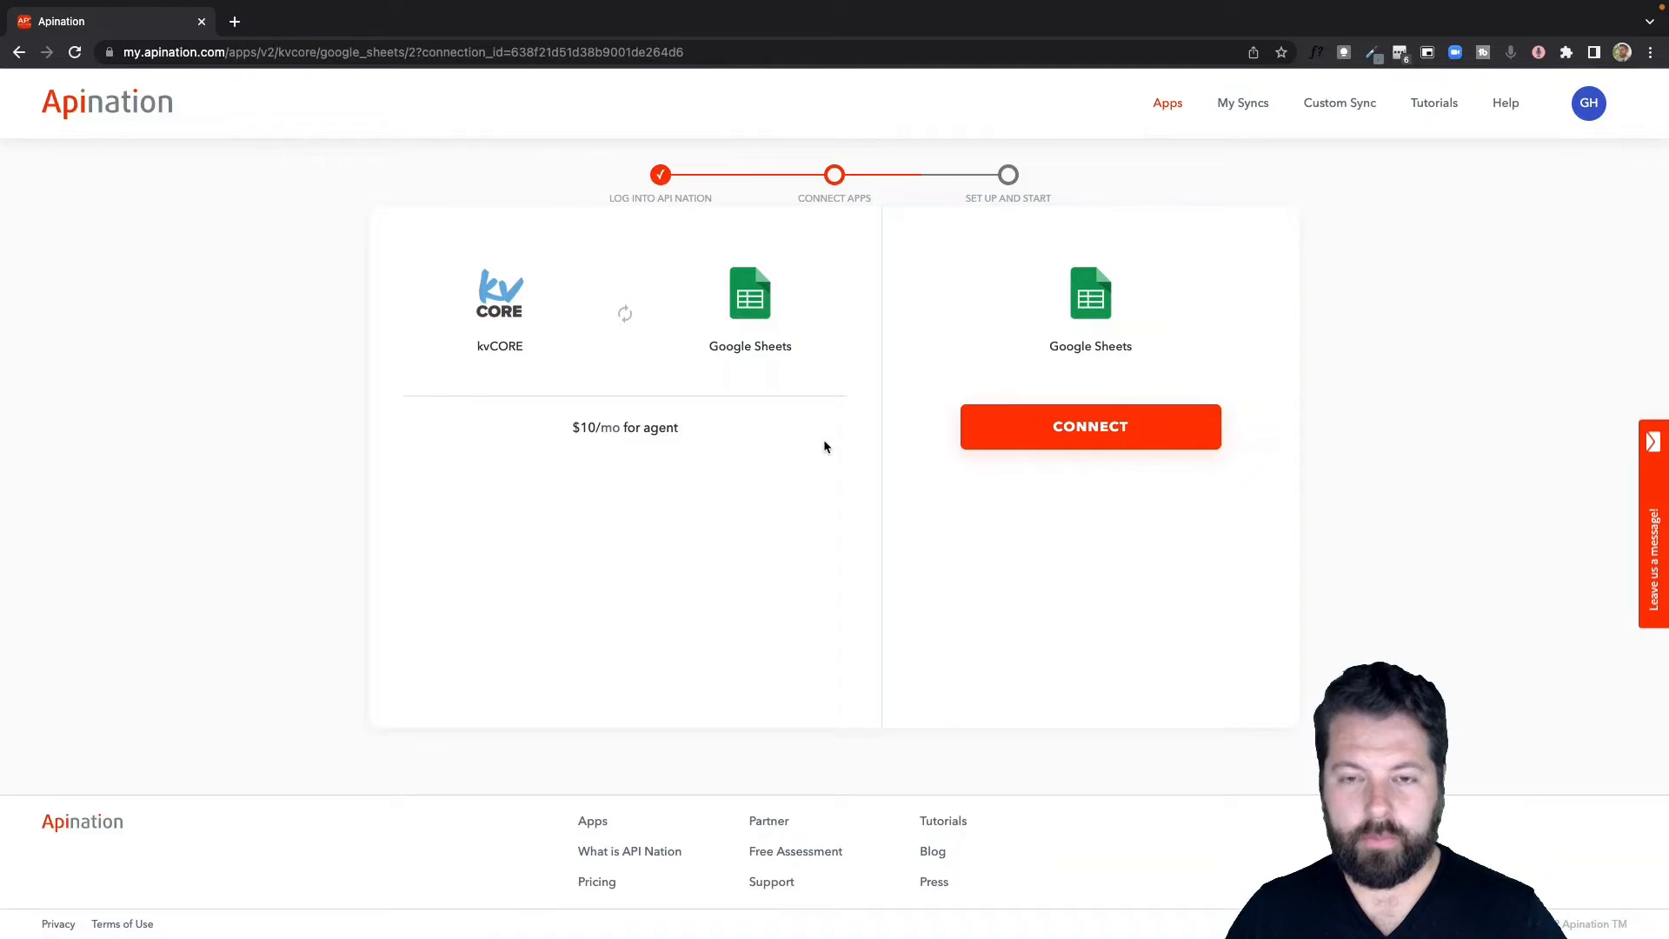
Connect Google Sheets by choosing the Google account and allowing Apination access.
click(1103, 435)
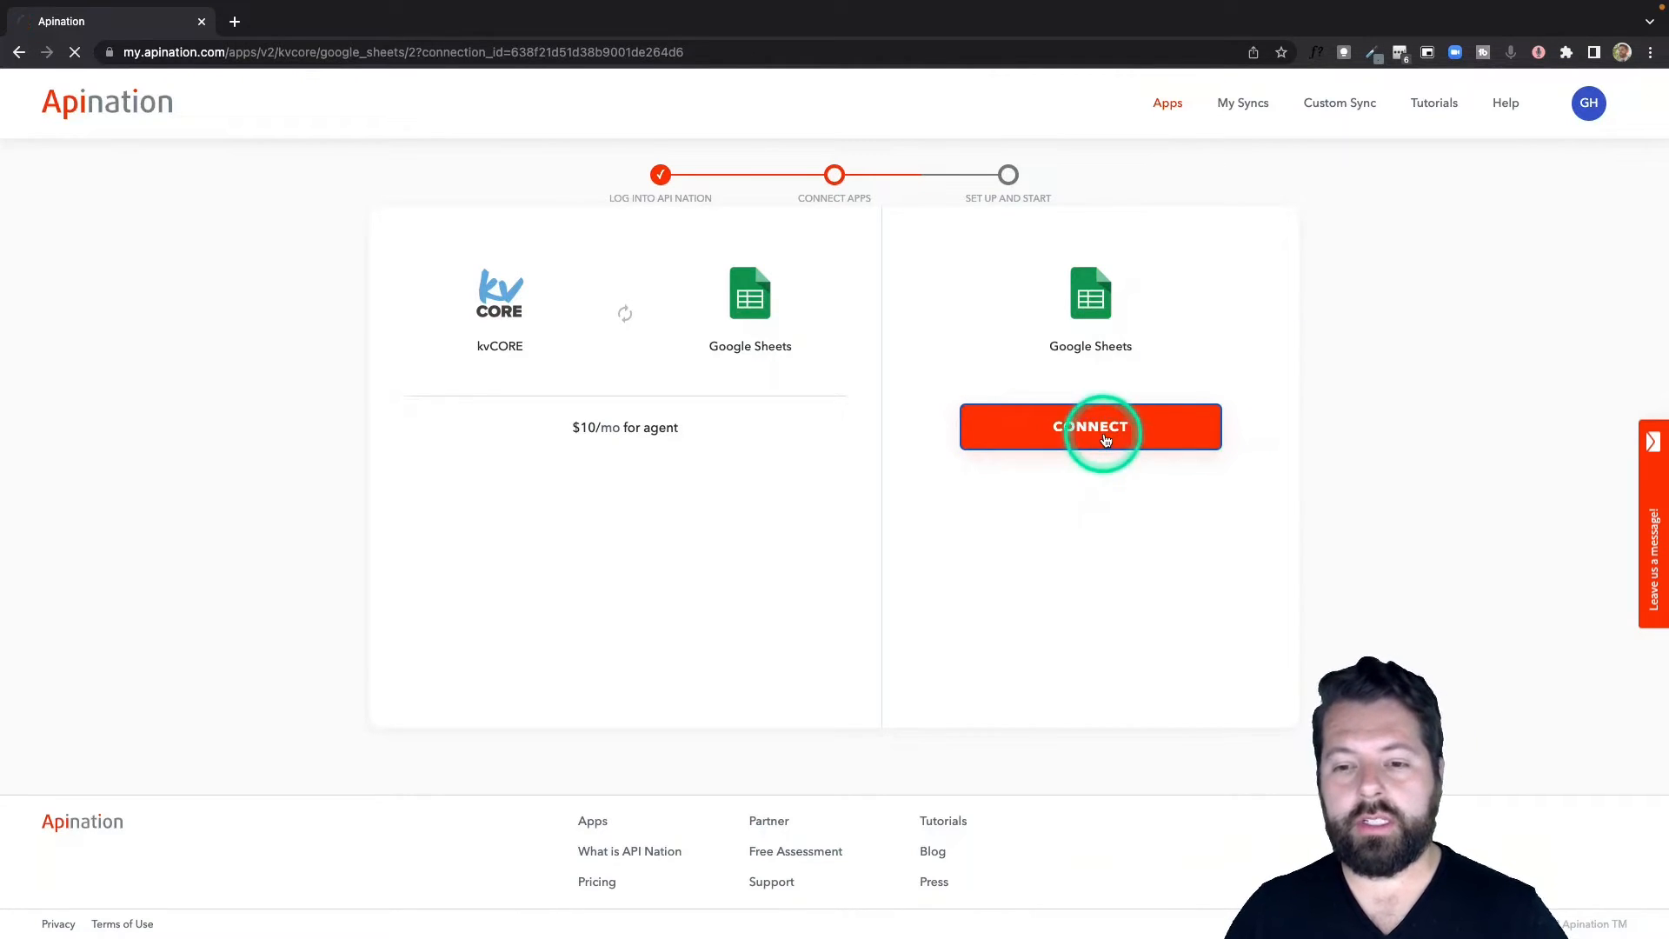
click(912, 464)
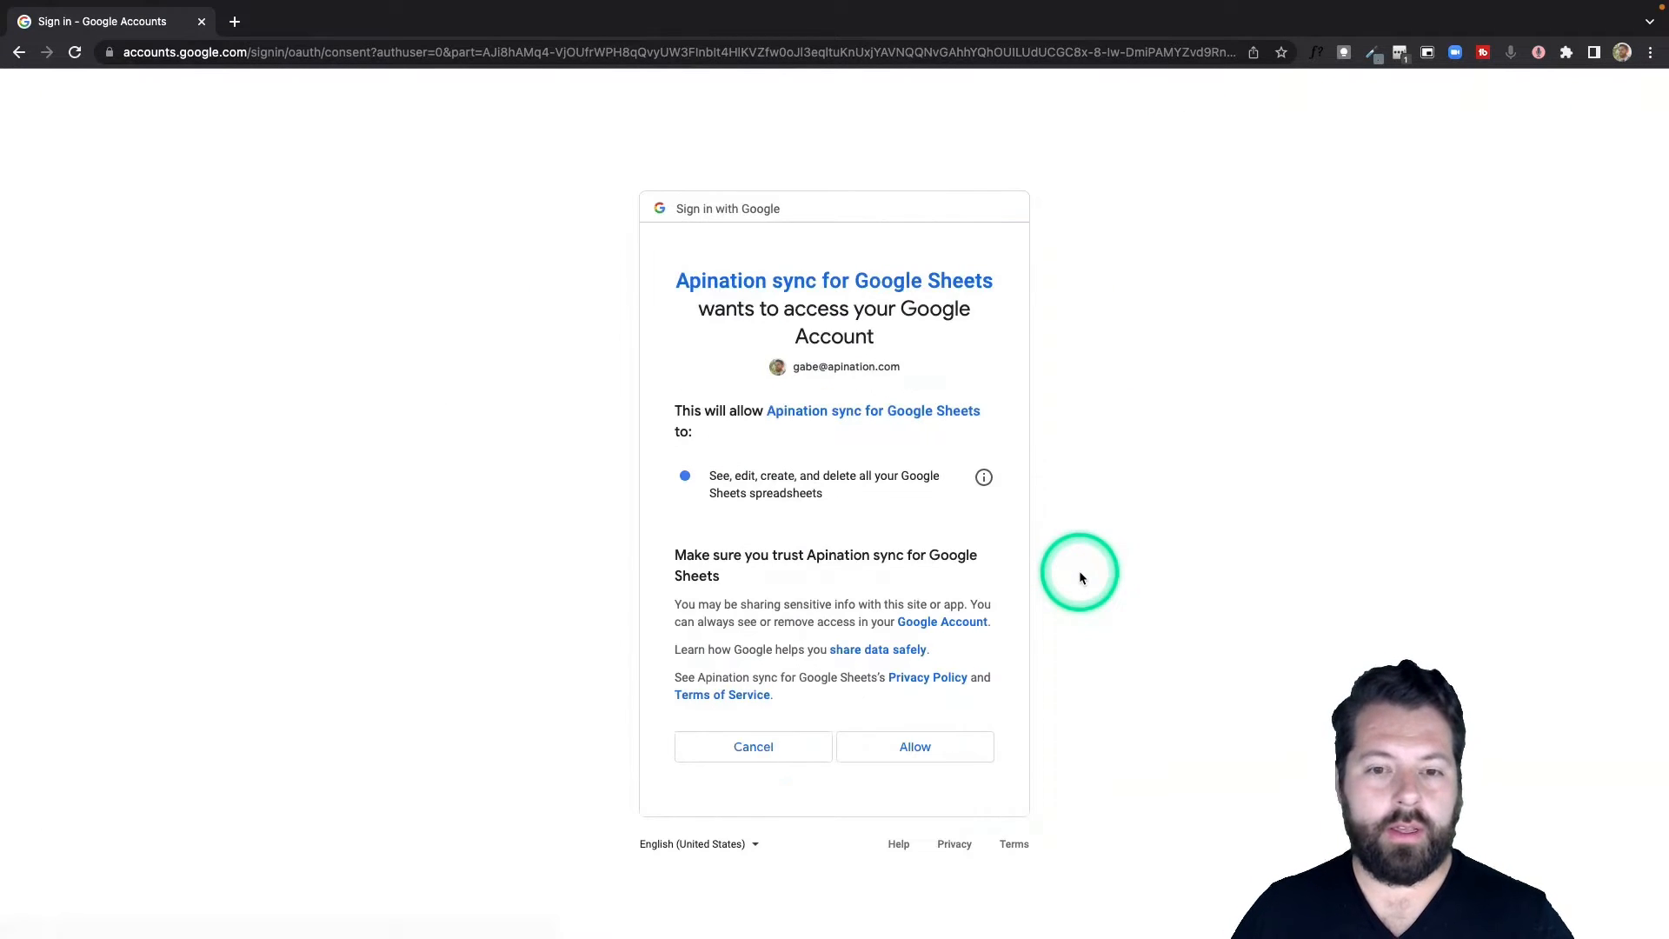
click(949, 746)
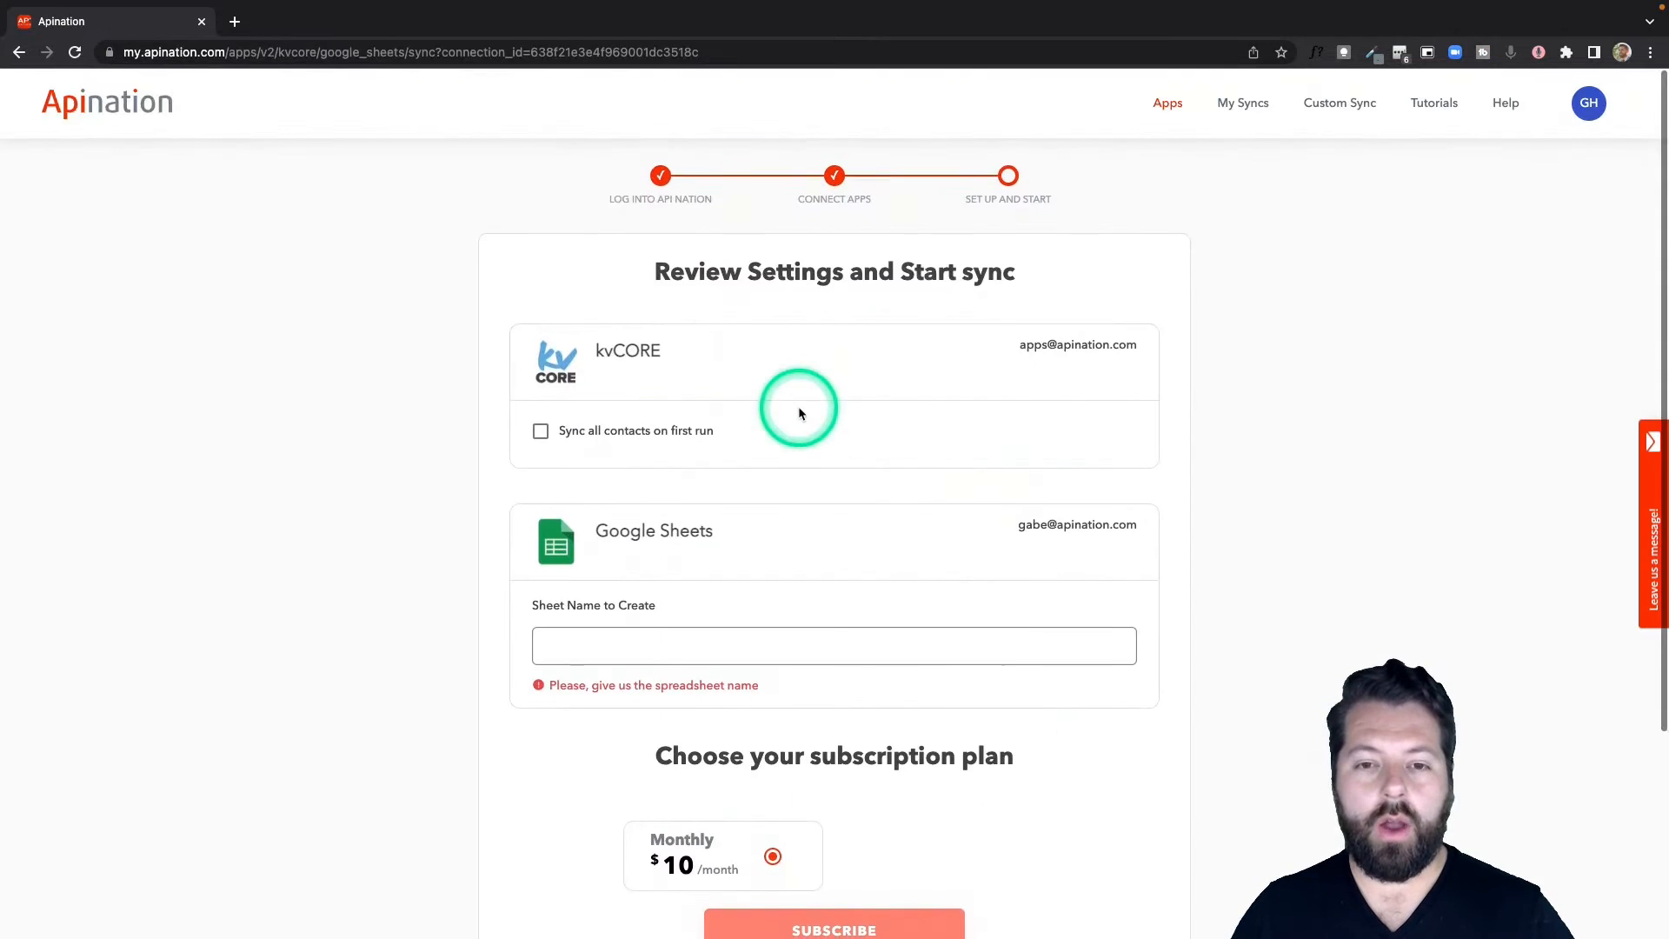
scroll(801, 413, down, 1)
scroll(800, 413, down, 1)
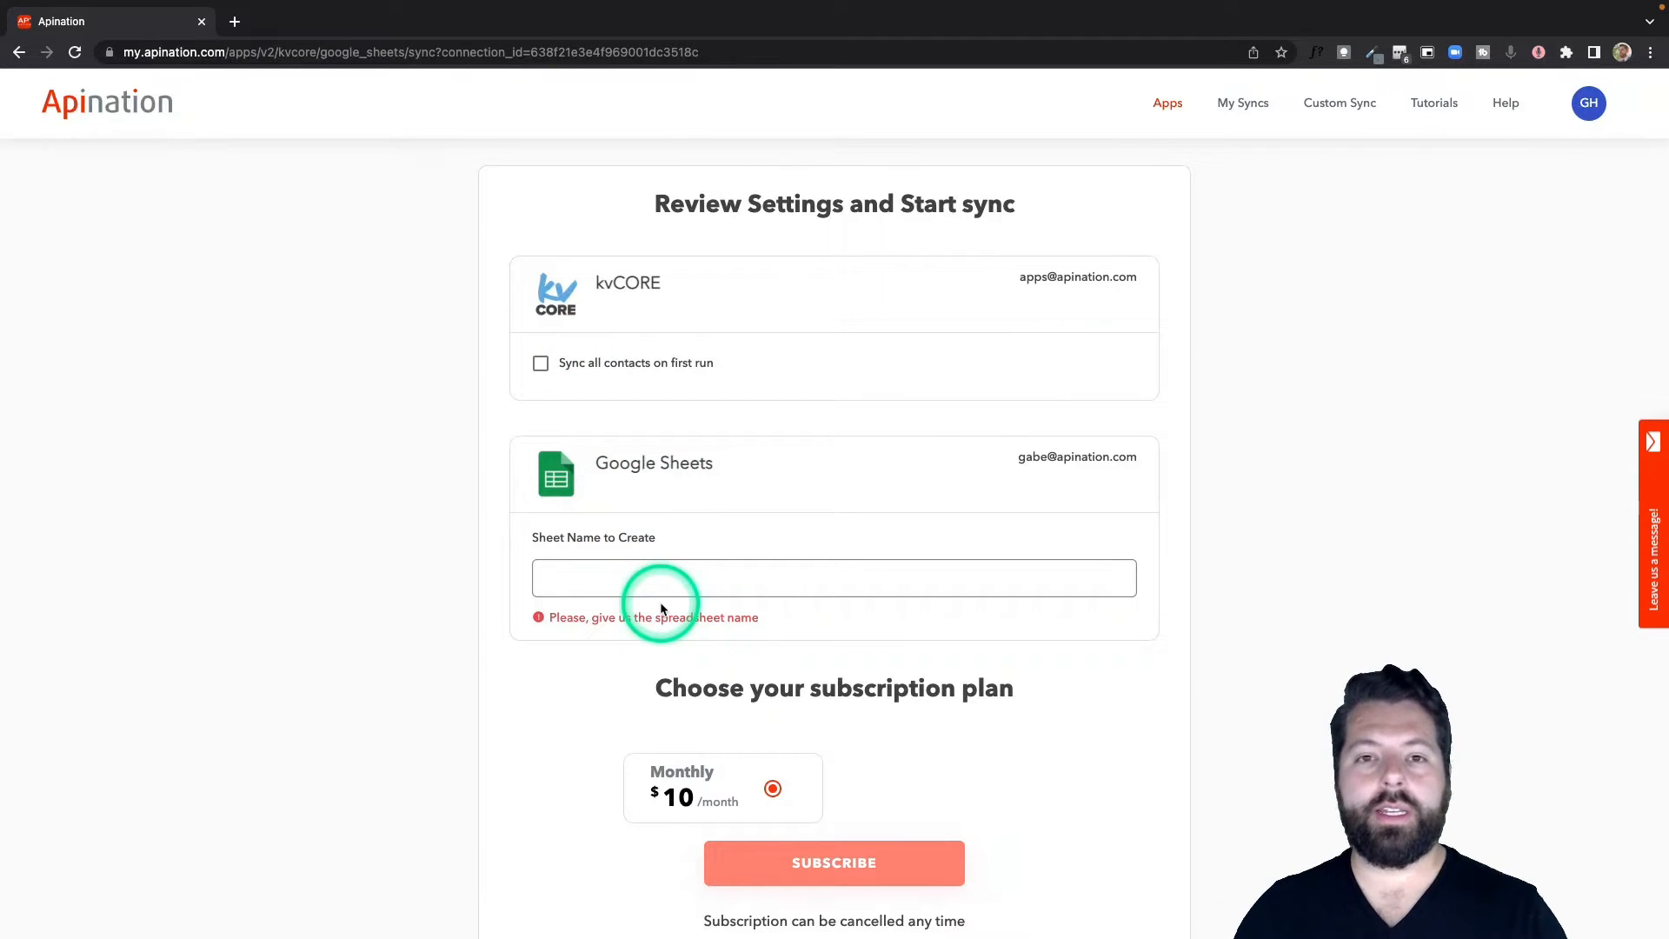
Tick 'Sync all contacts on first run', name the sheet kvCORE leads for the agent, and subscribe at $10/month.
click(588, 369)
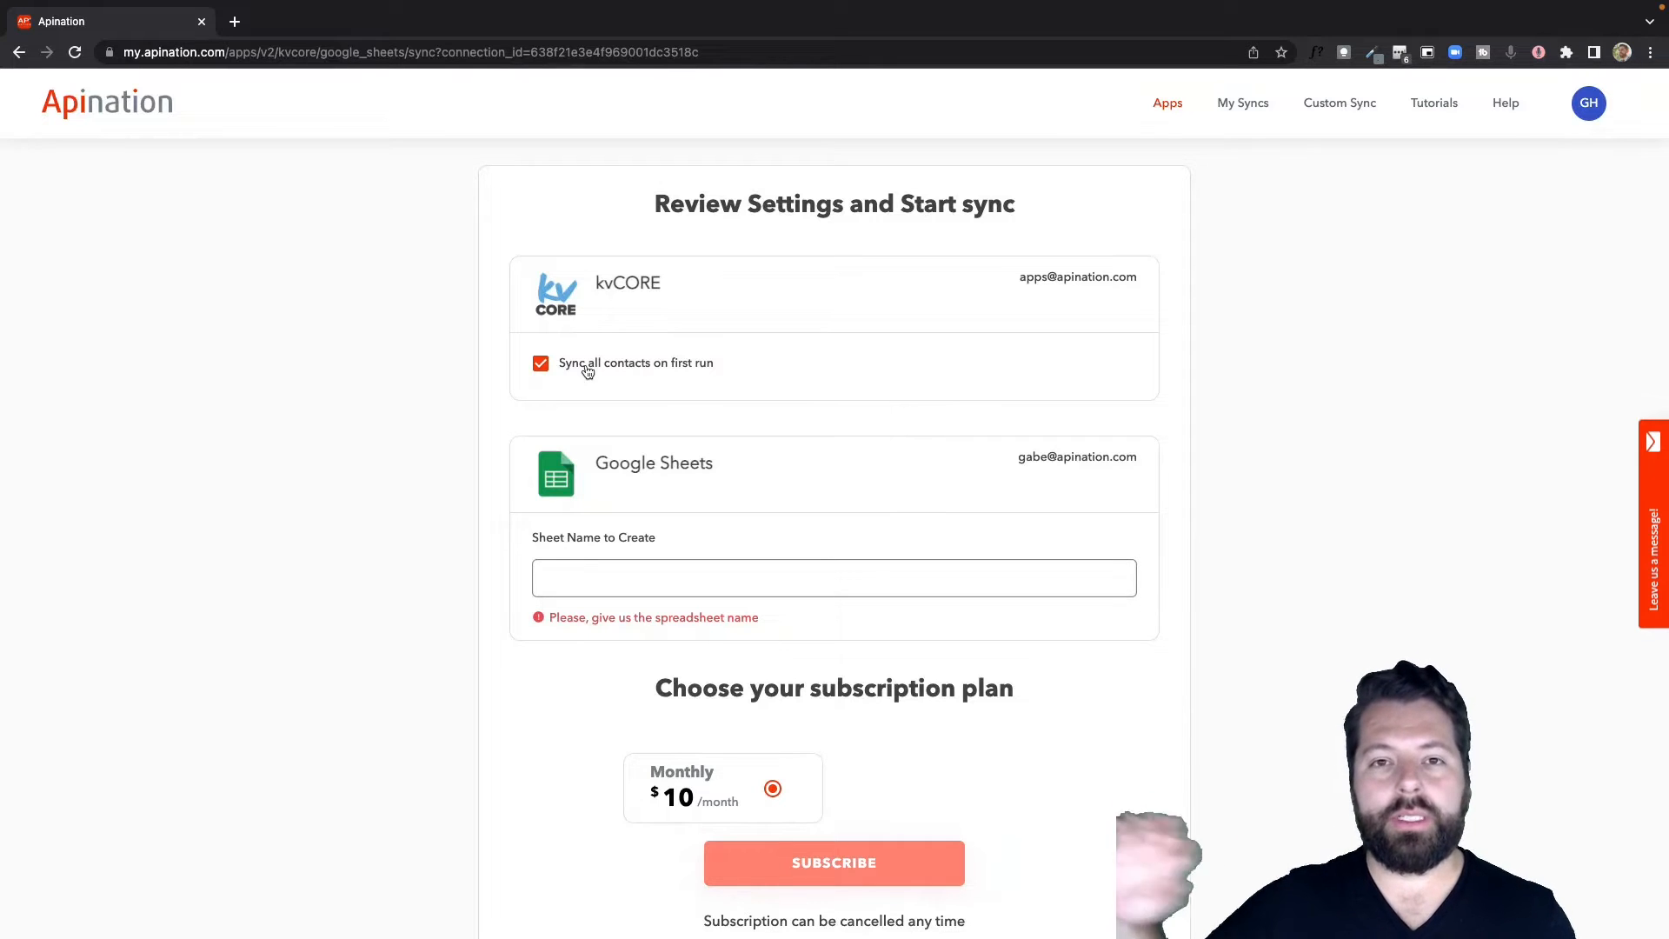
click(689, 581)
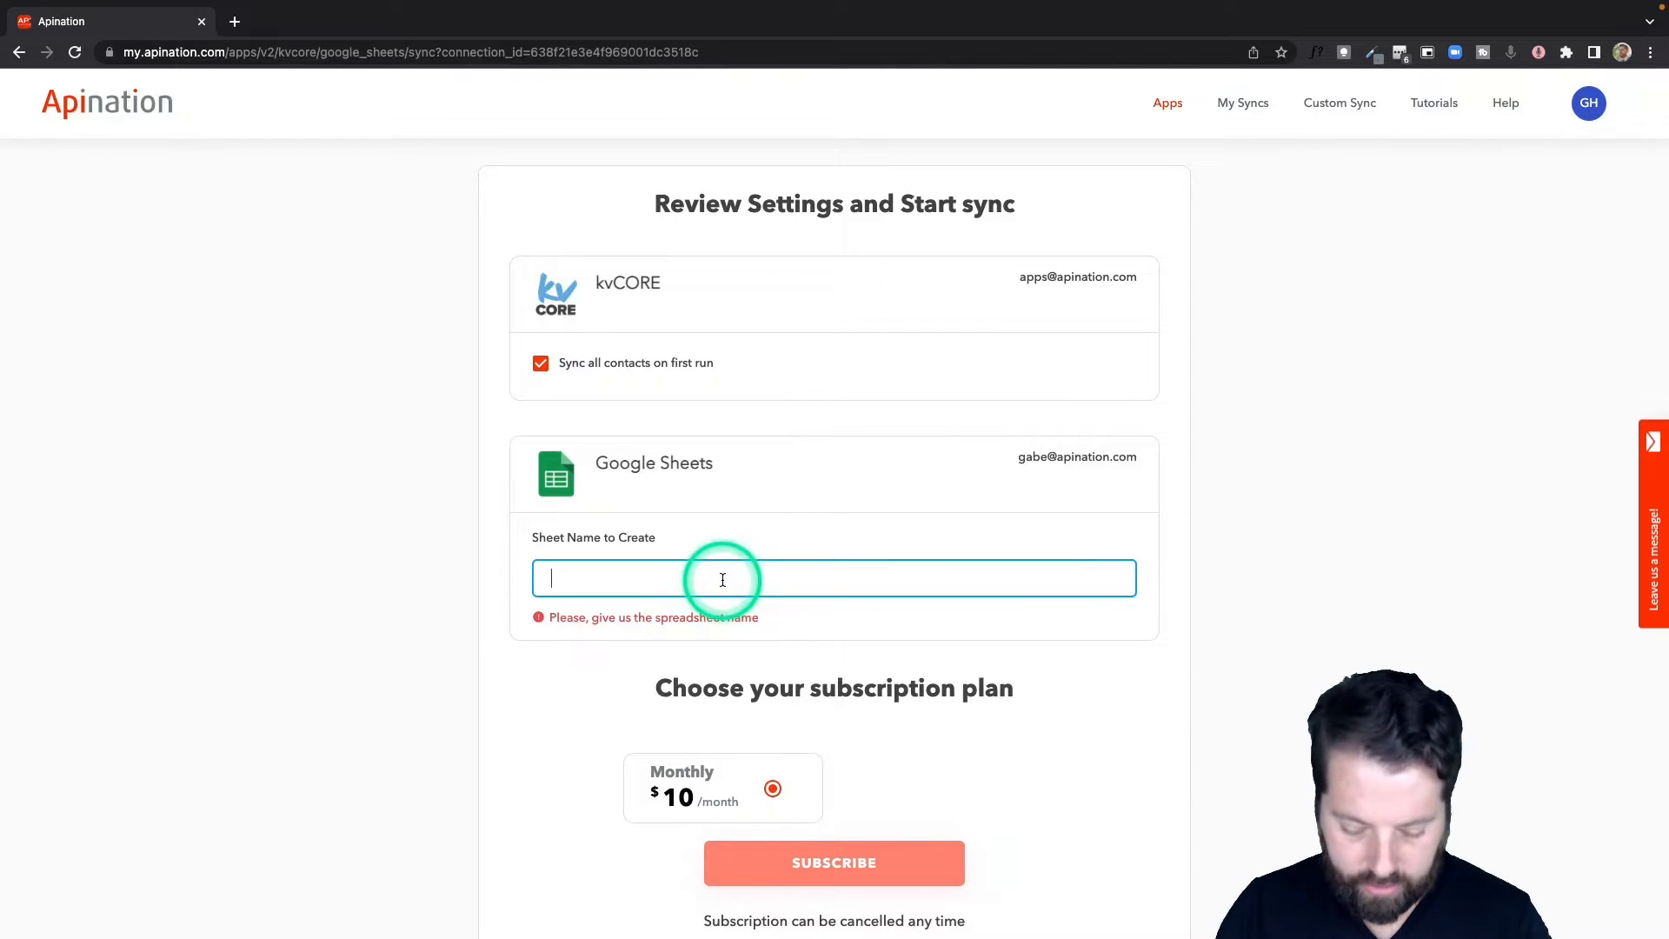
text(kvCORE Leads)
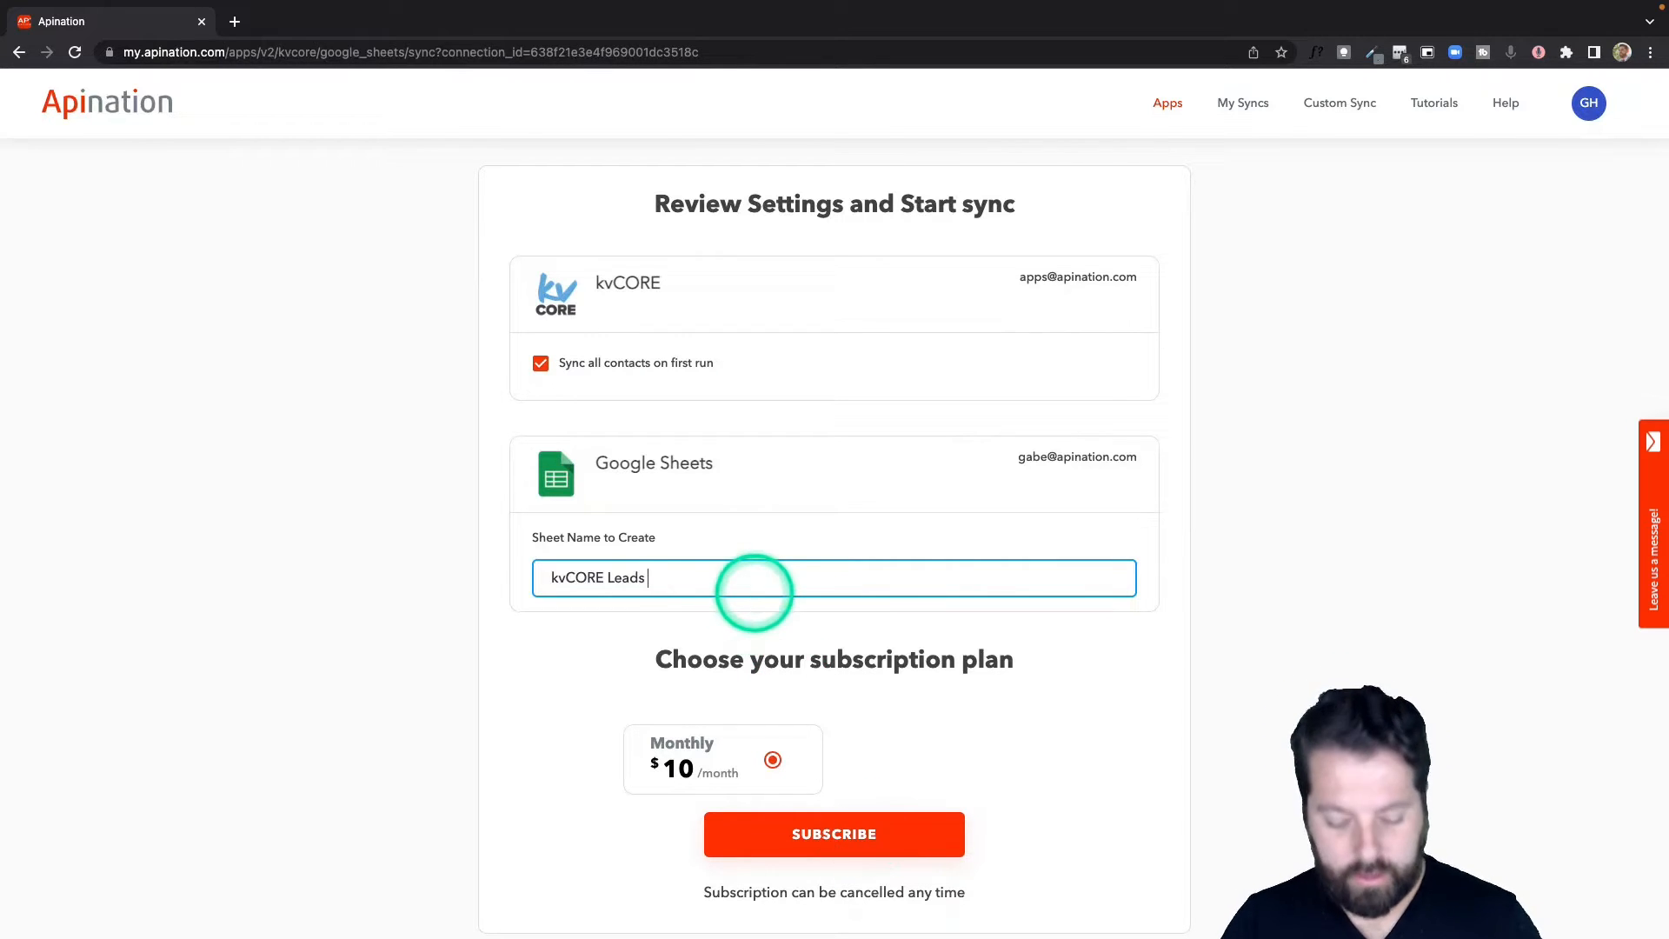
text(for Gabe)
click(884, 822)
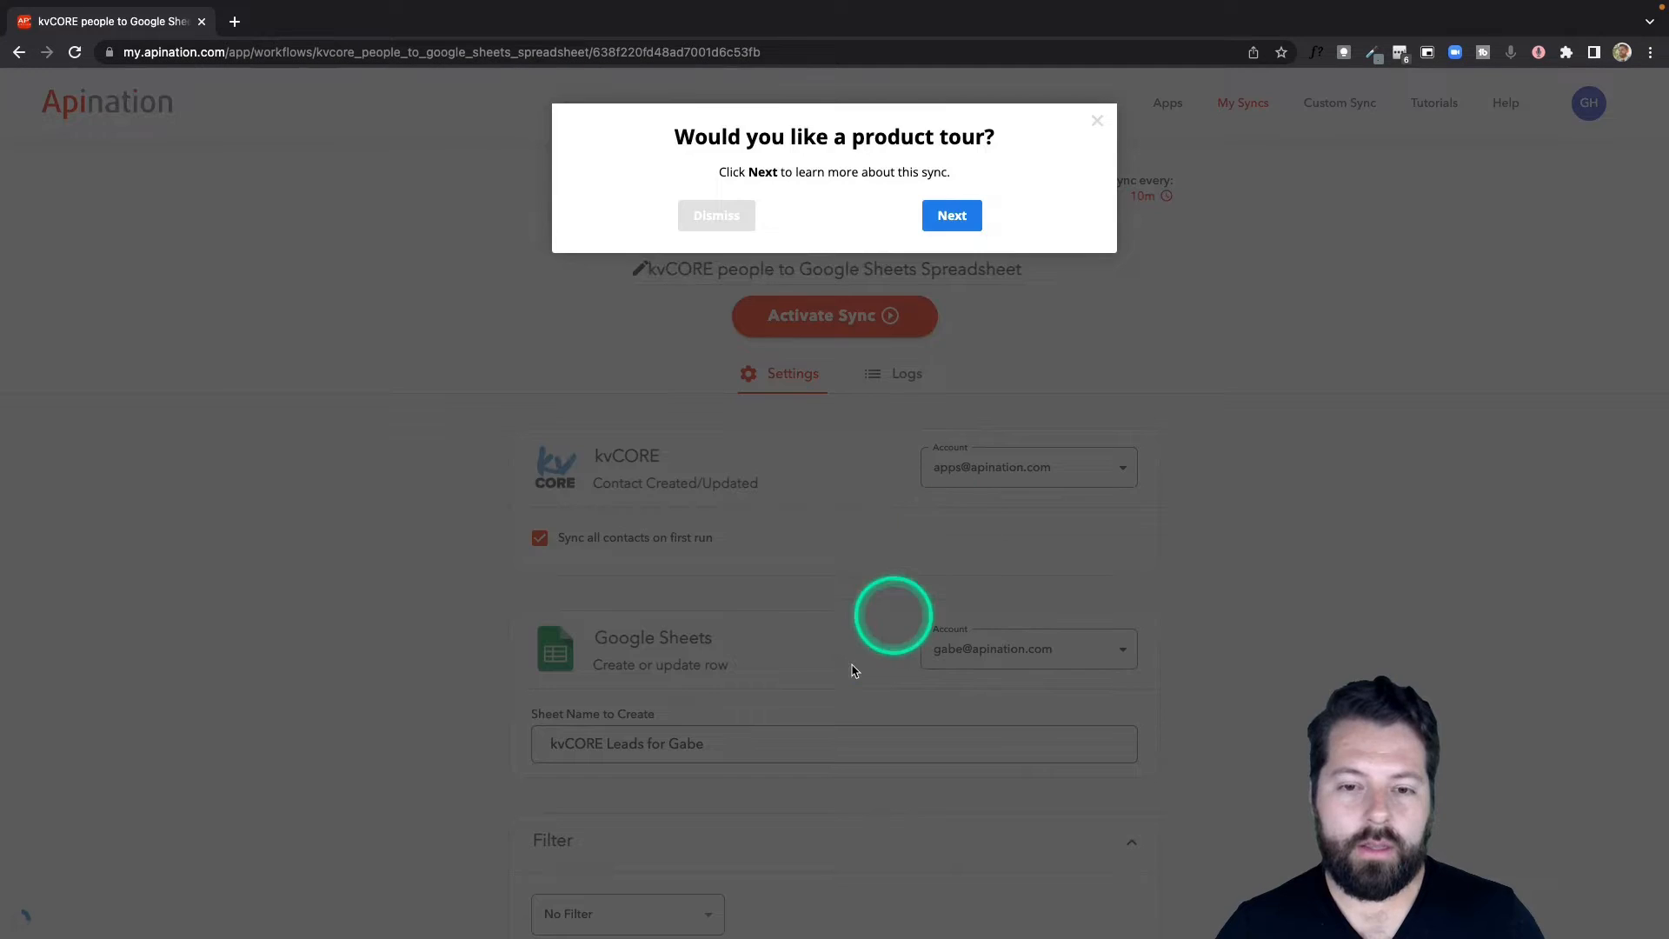
click(846, 671)
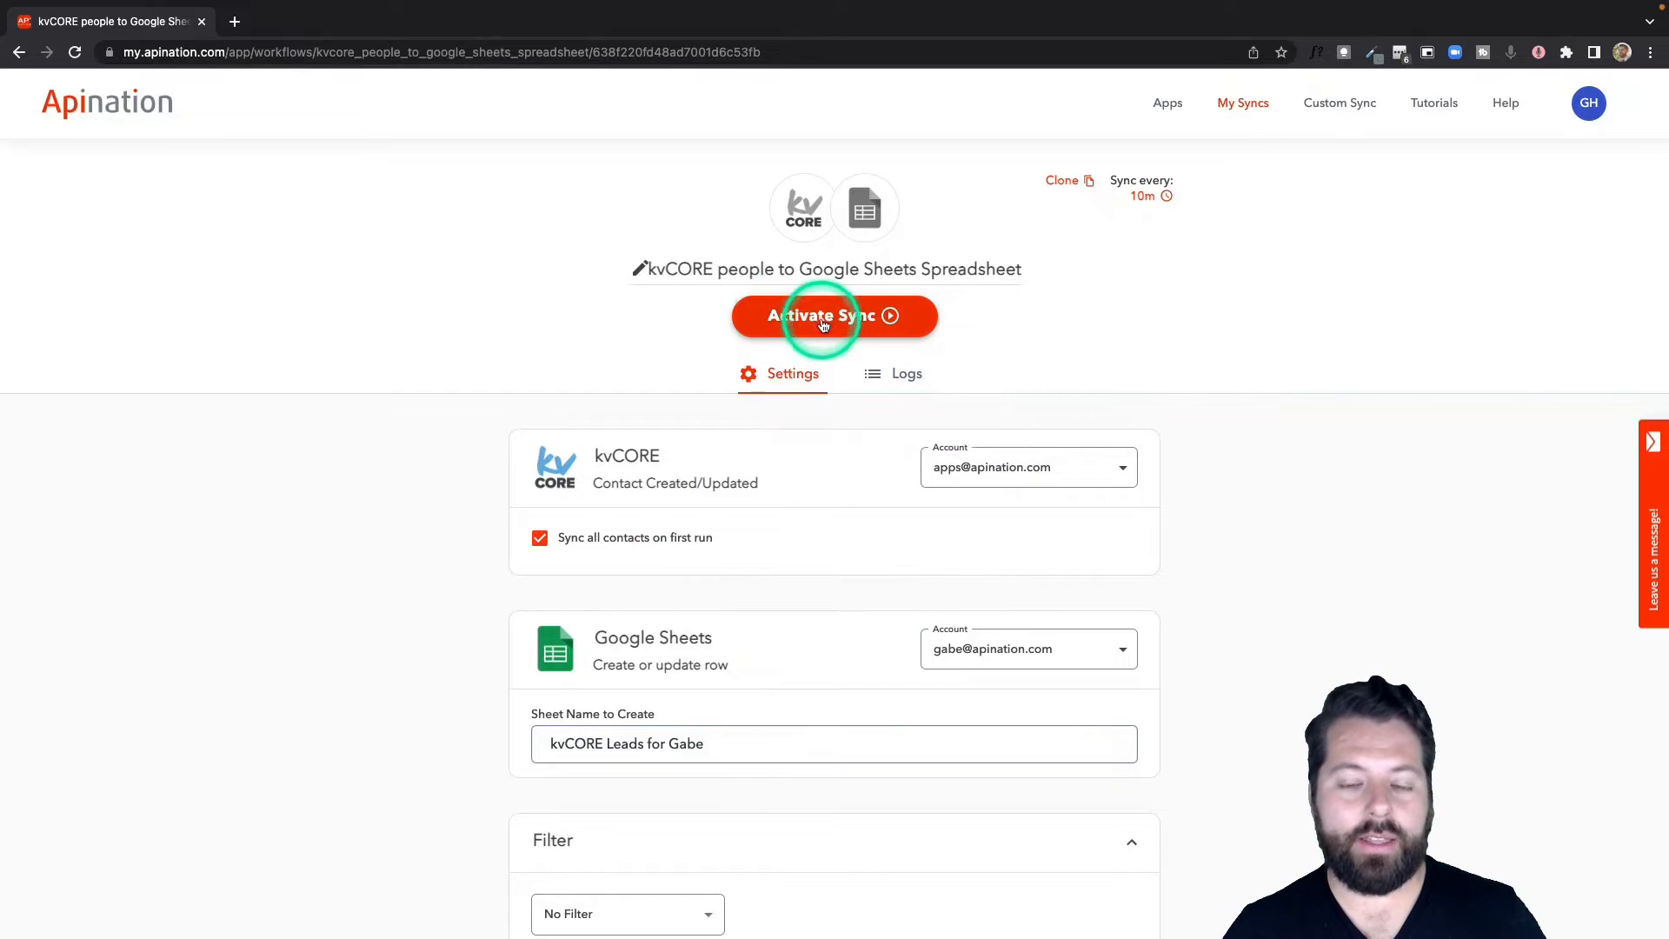
scroll(800, 477, down, 3)
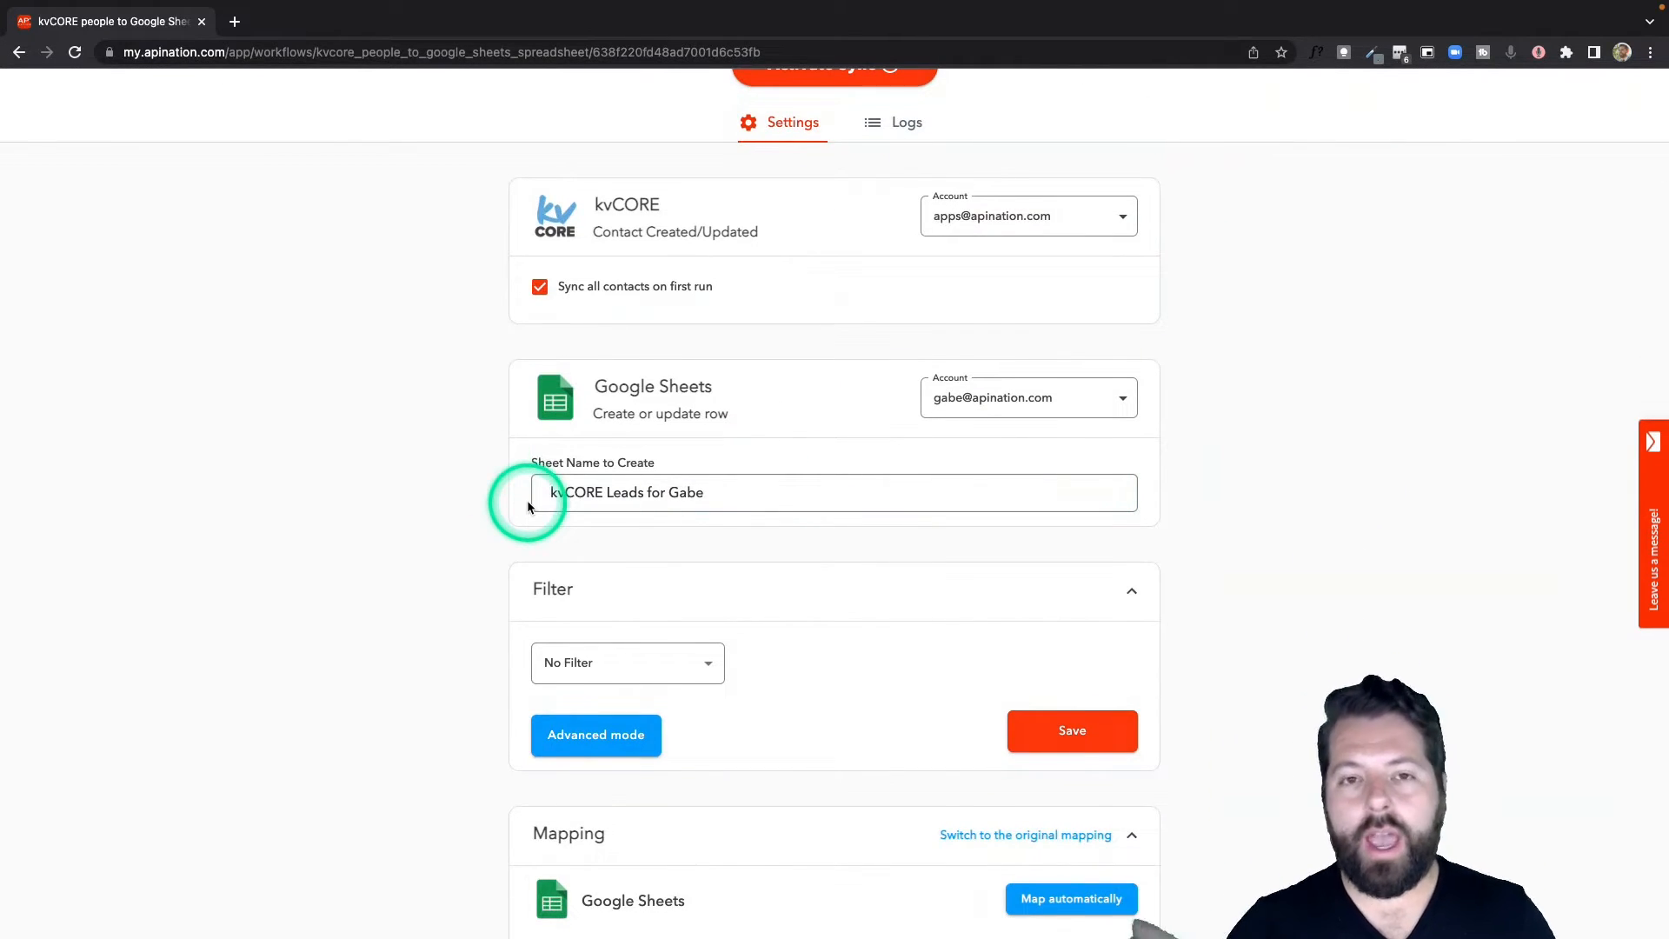
scroll(494, 546, down, 1)
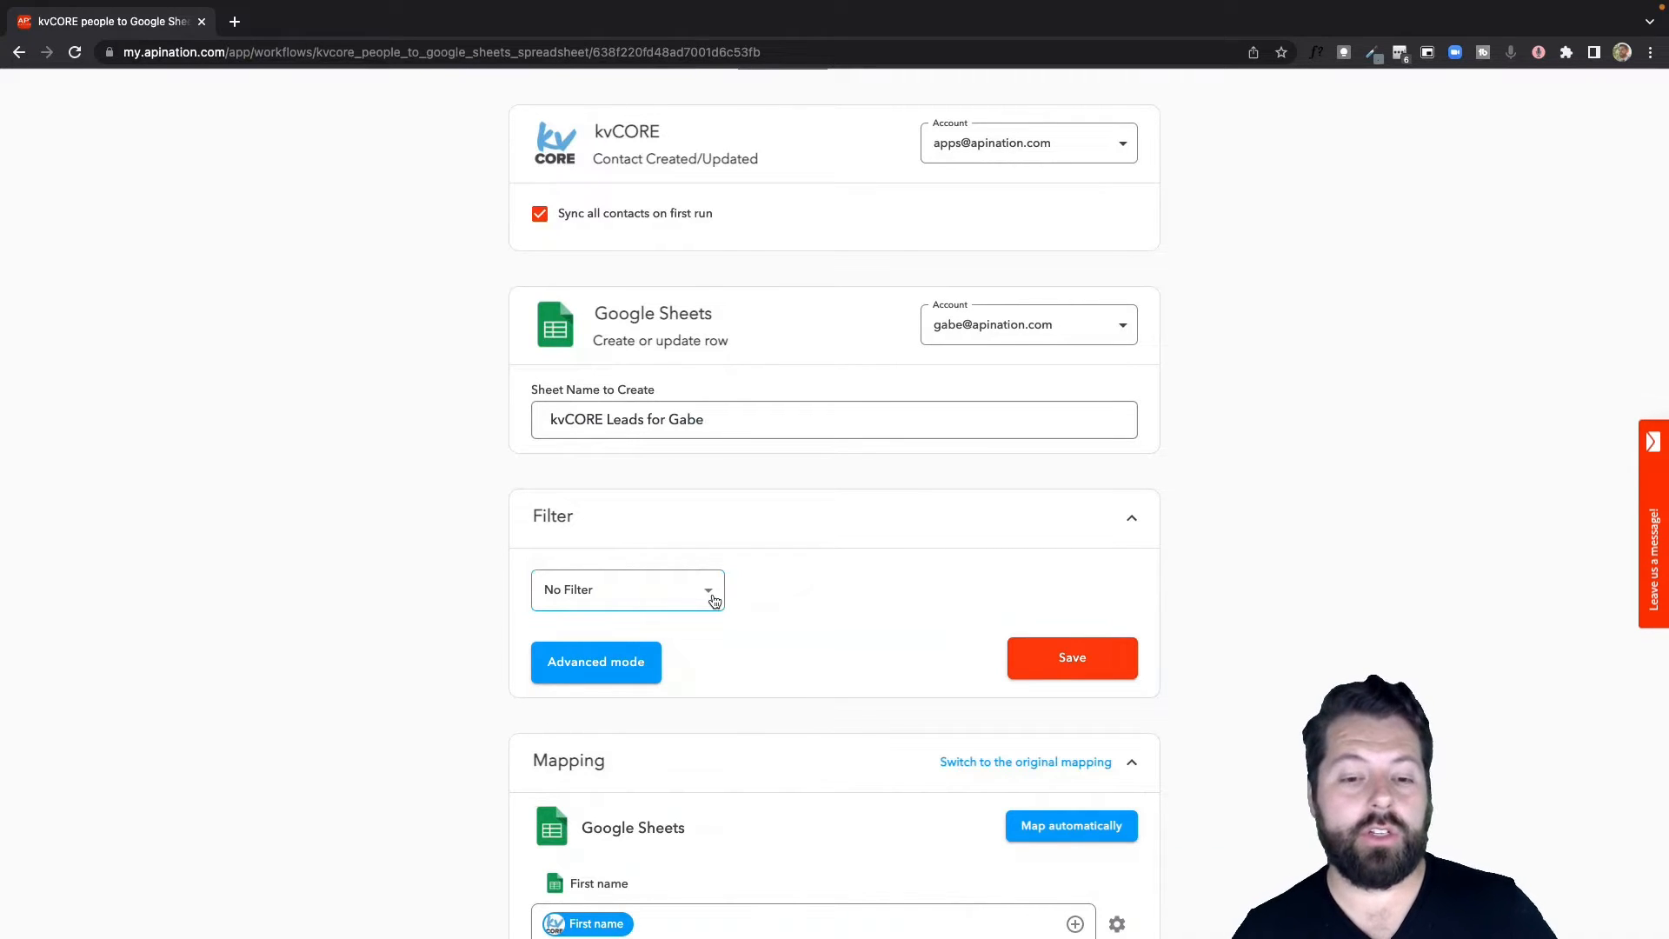
click(714, 601)
click(664, 540)
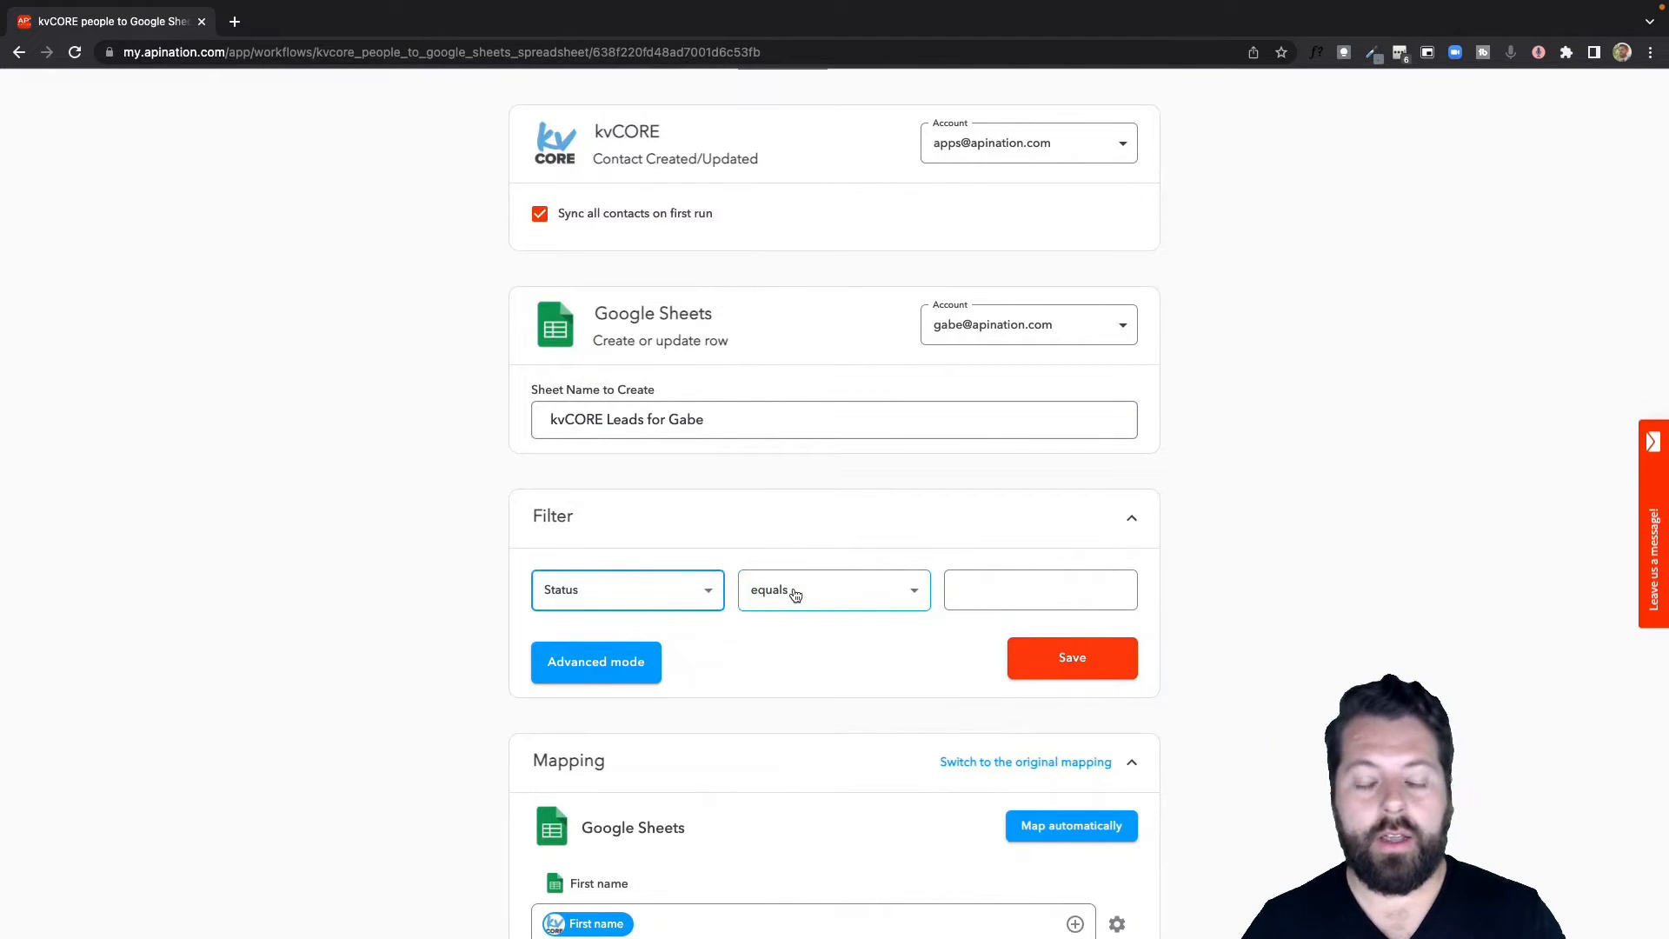
click(846, 598)
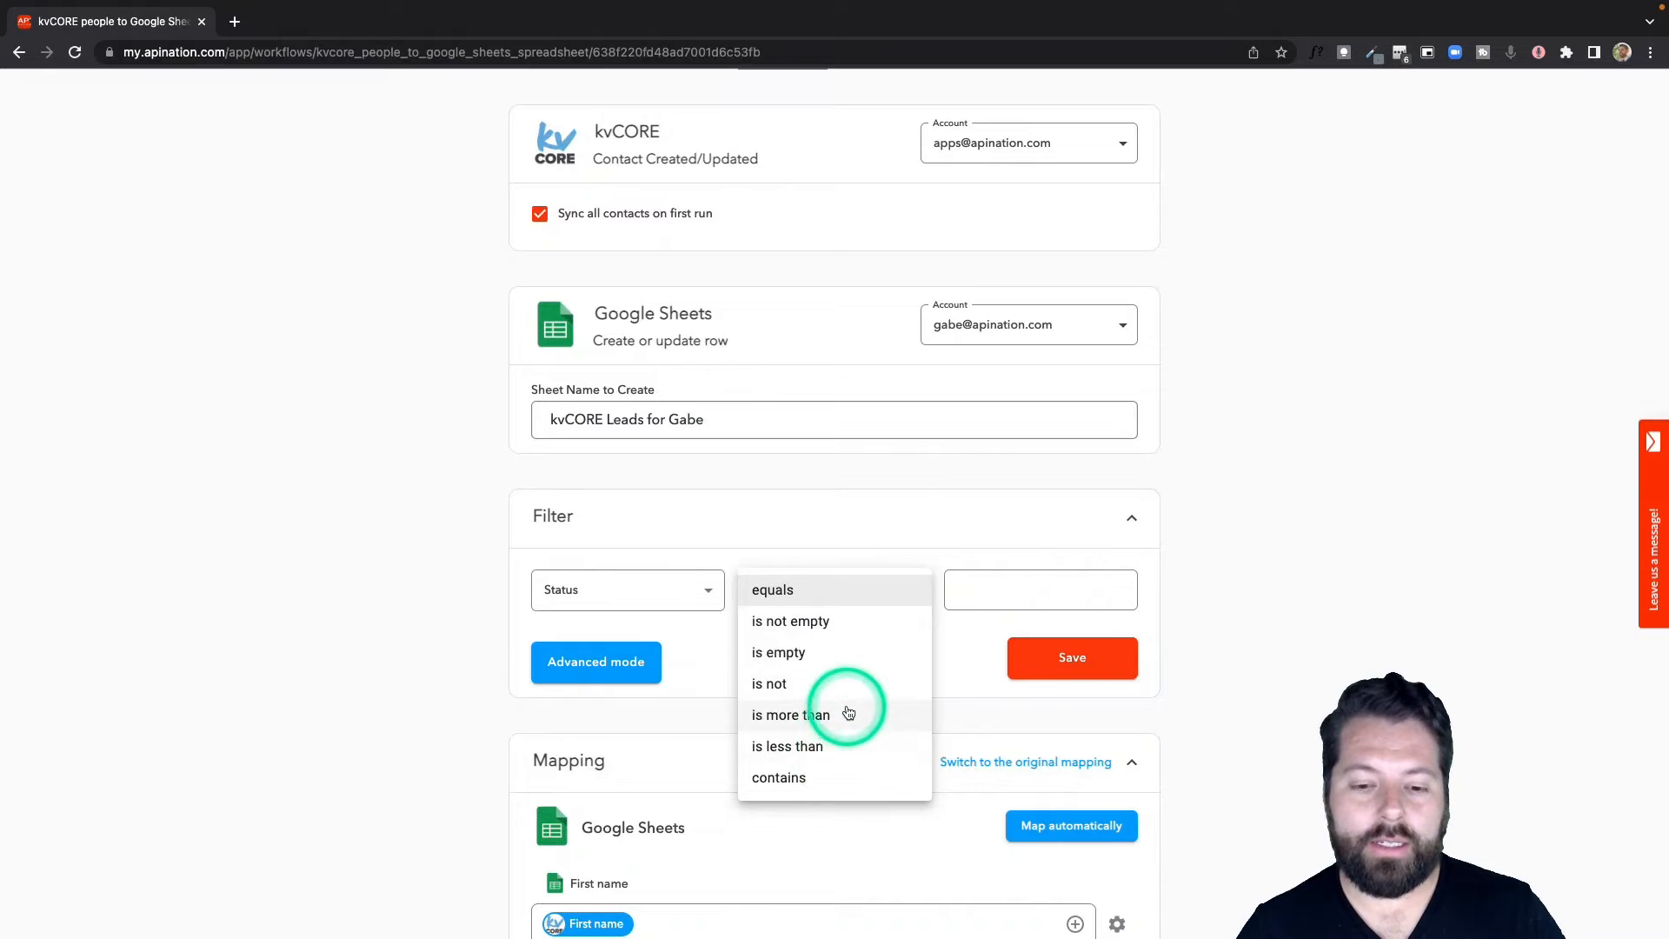
click(779, 777)
click(990, 590)
text(NEW)
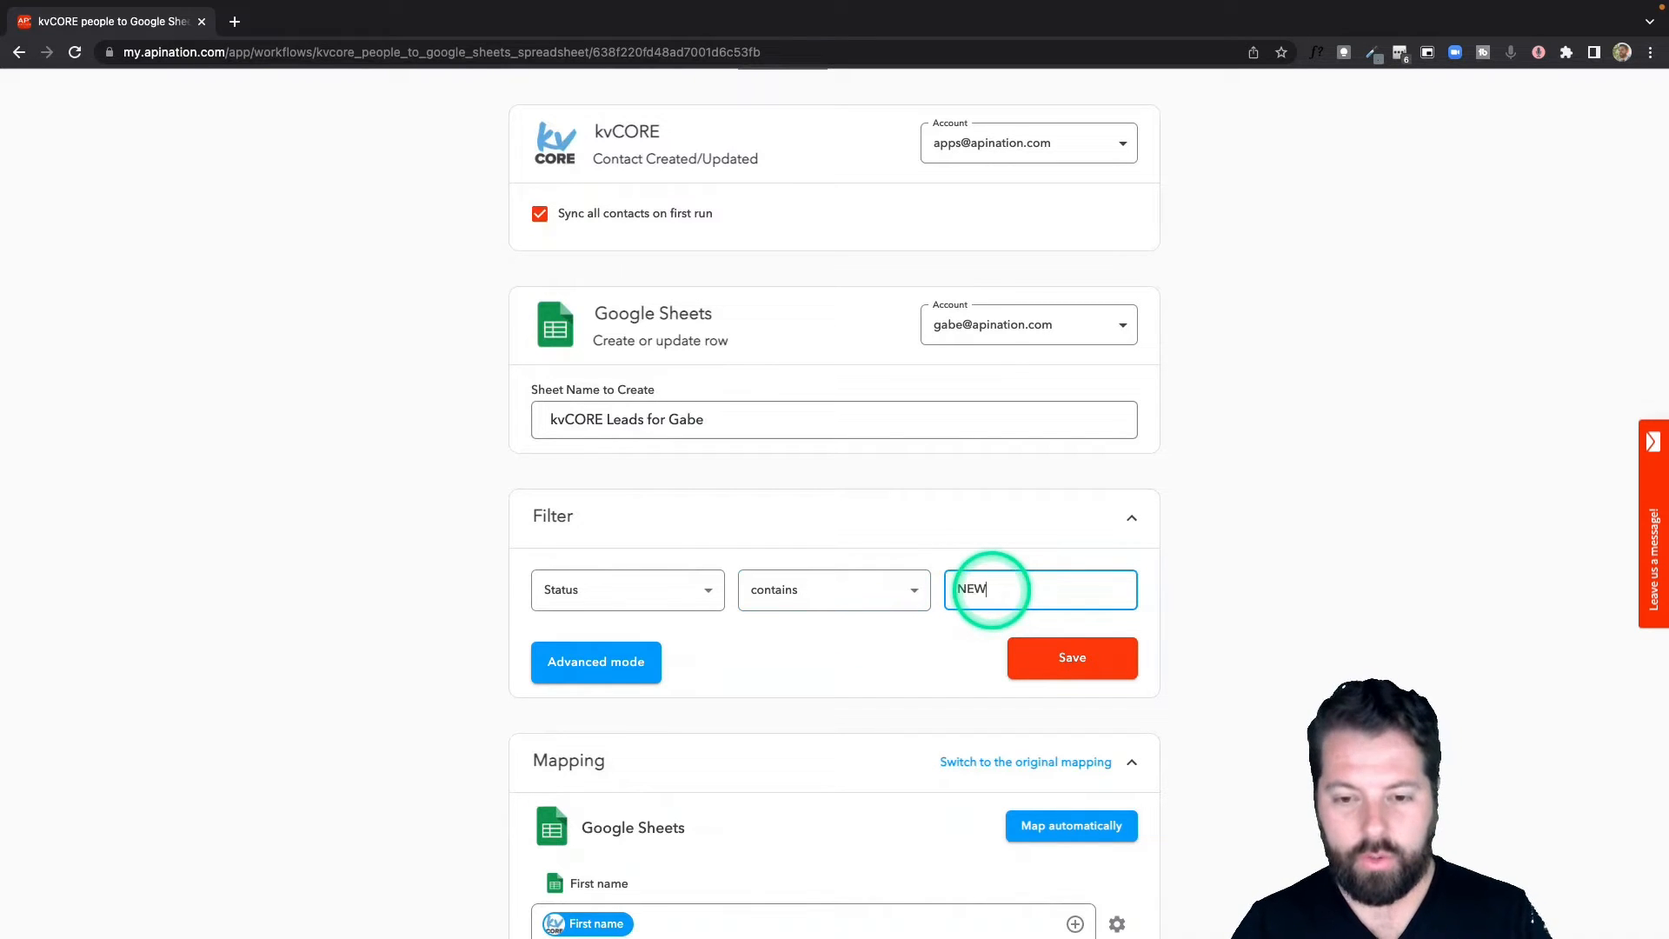
key(BackSpace)
key(BackSpace)
text(ew)
click(966, 673)
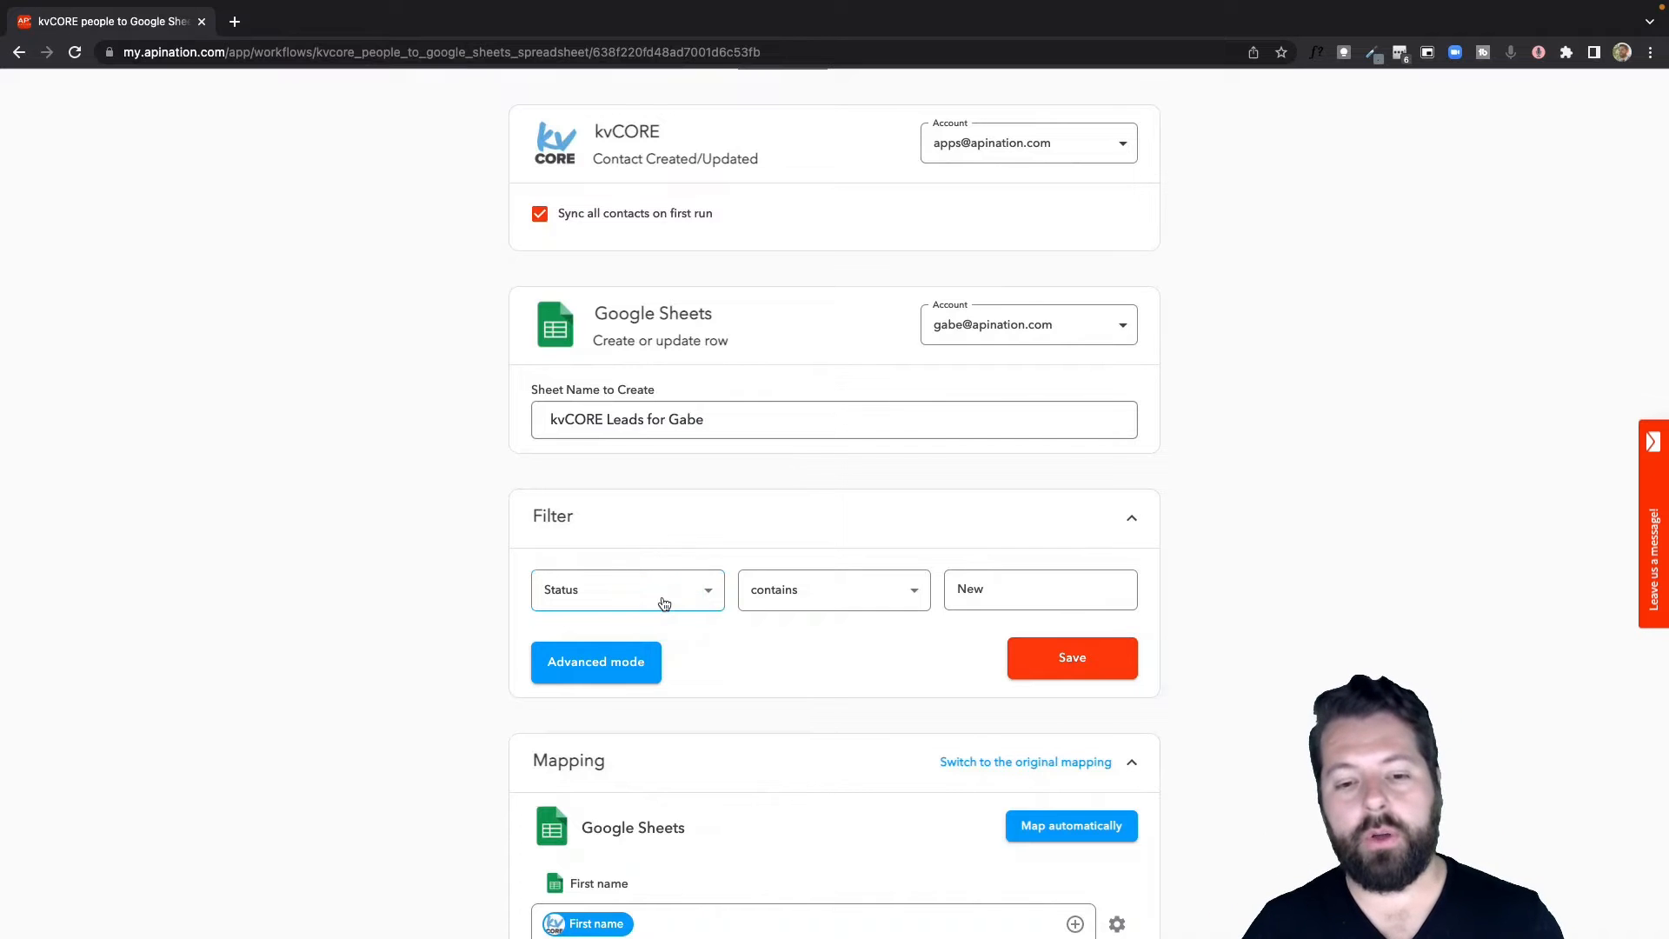
click(700, 595)
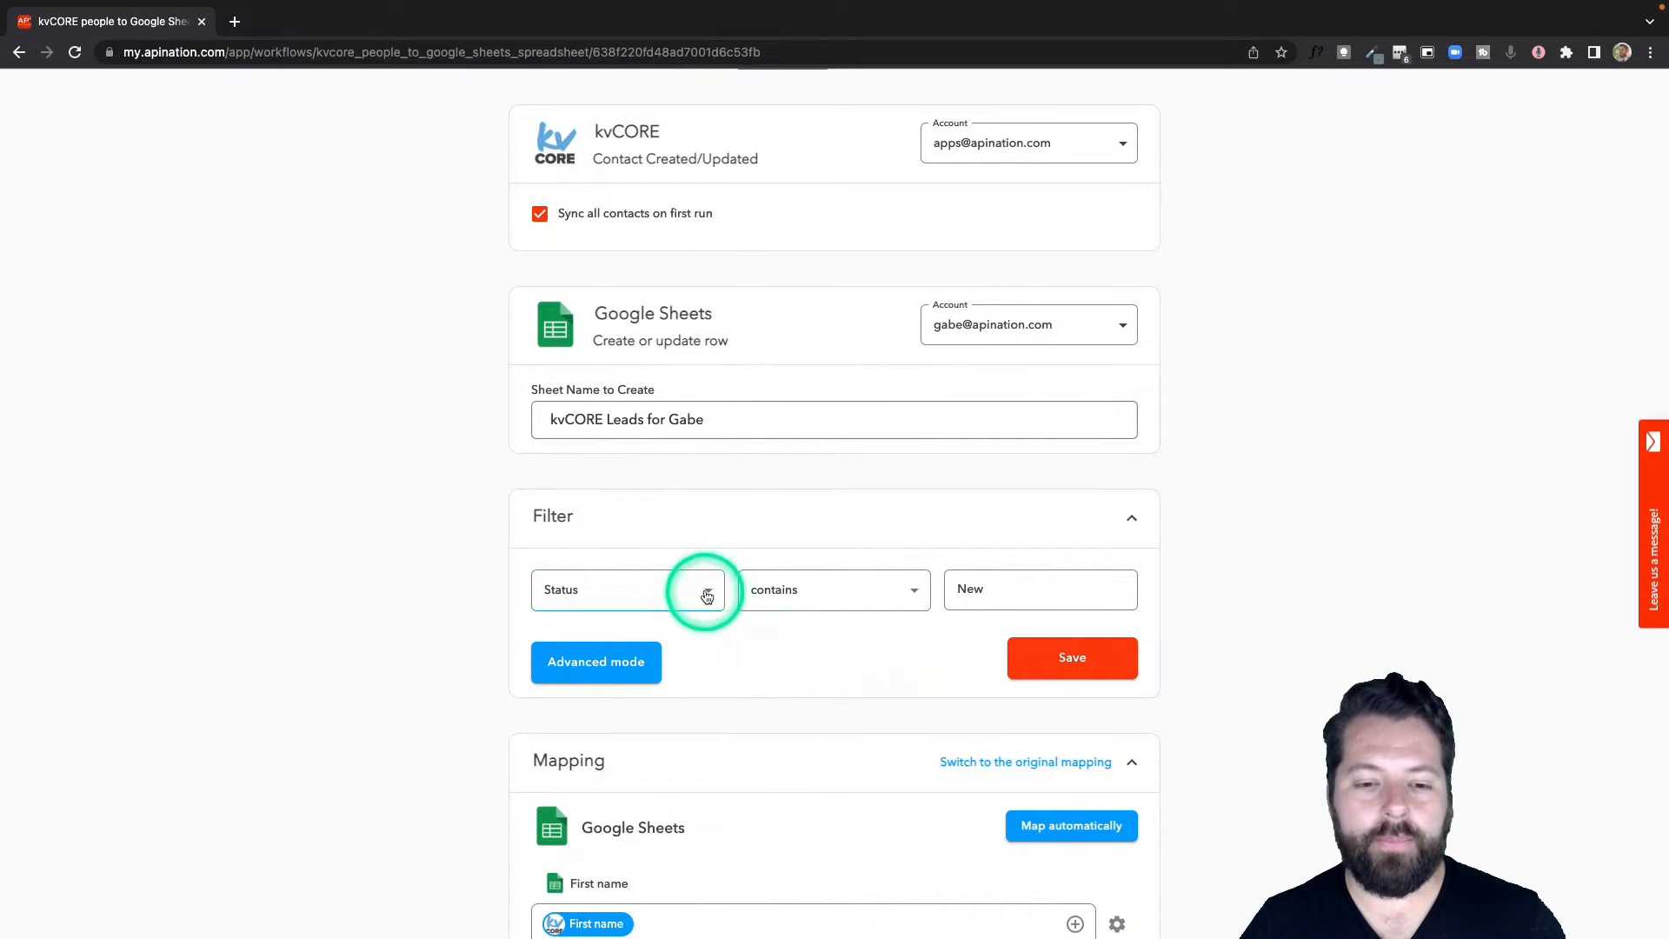
click(599, 160)
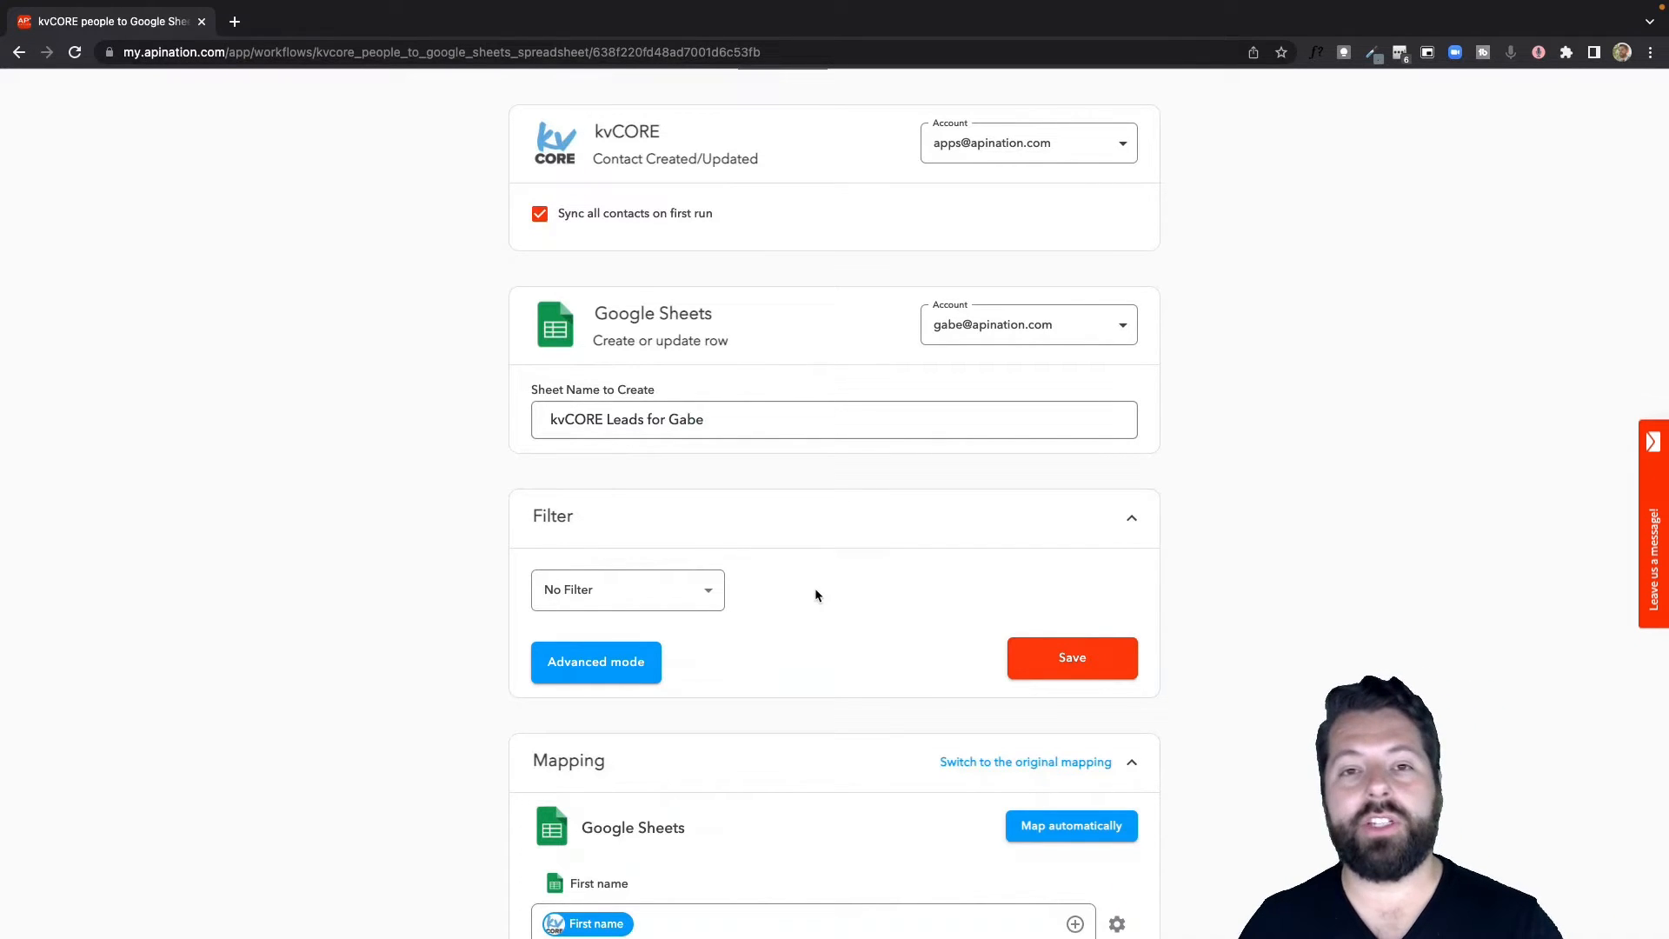
Review the kvCORE-to-Sheets sync's Mapping fields.
click(888, 652)
scroll(889, 652, down, 3)
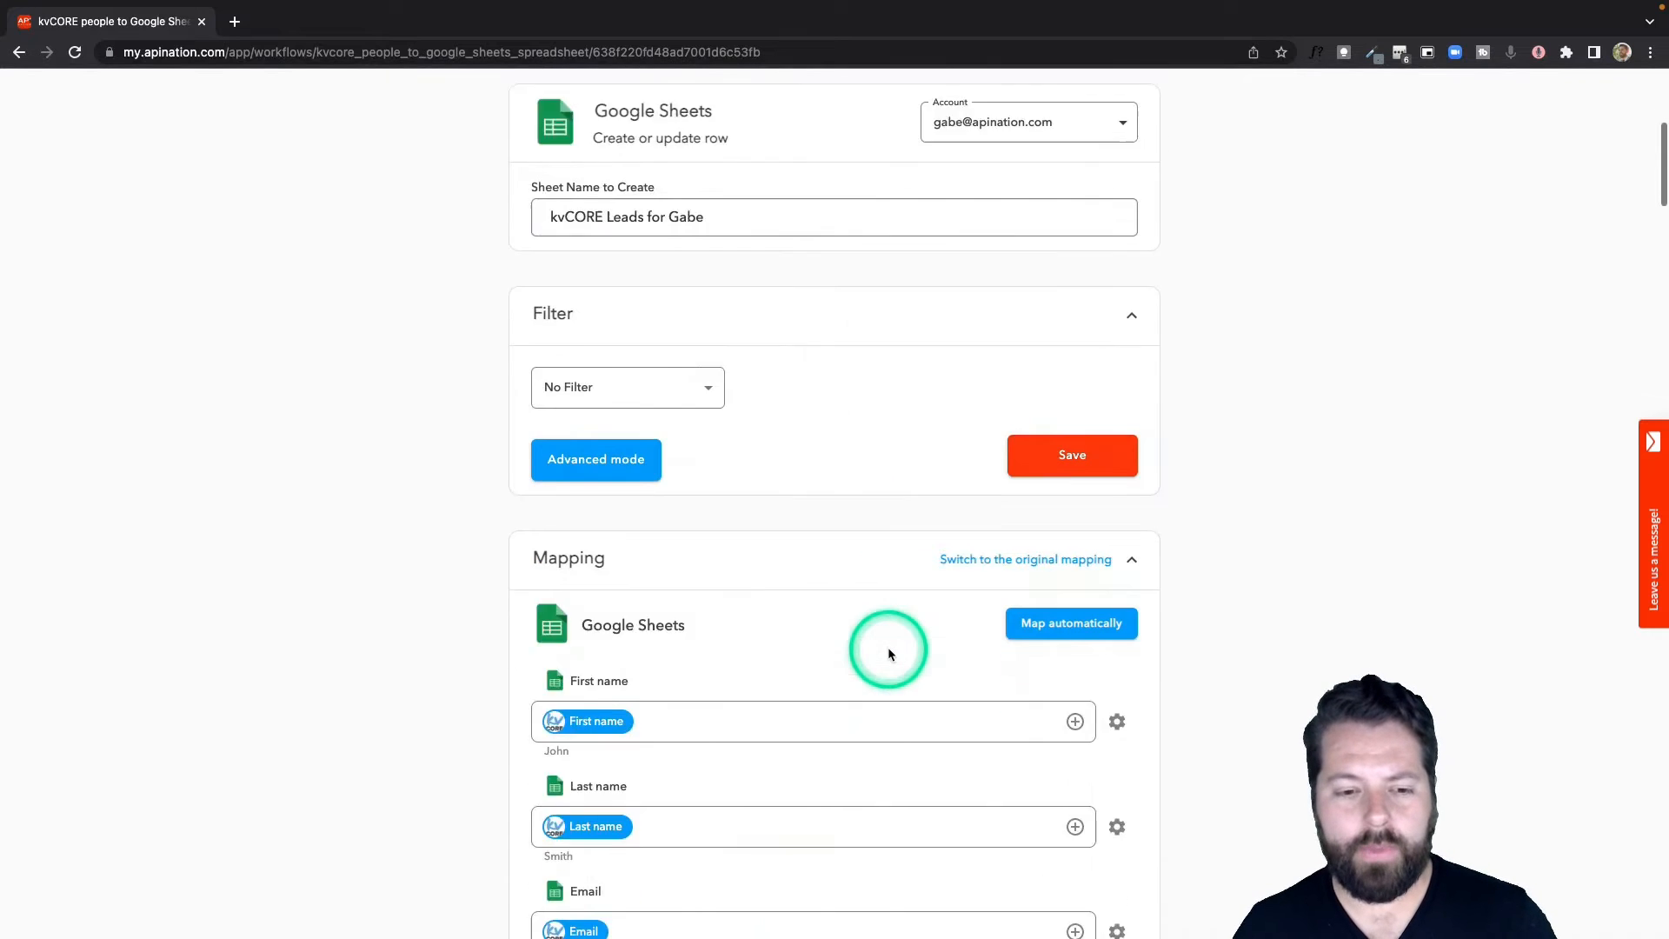
scroll(869, 608, down, 3)
scroll(777, 608, down, 4)
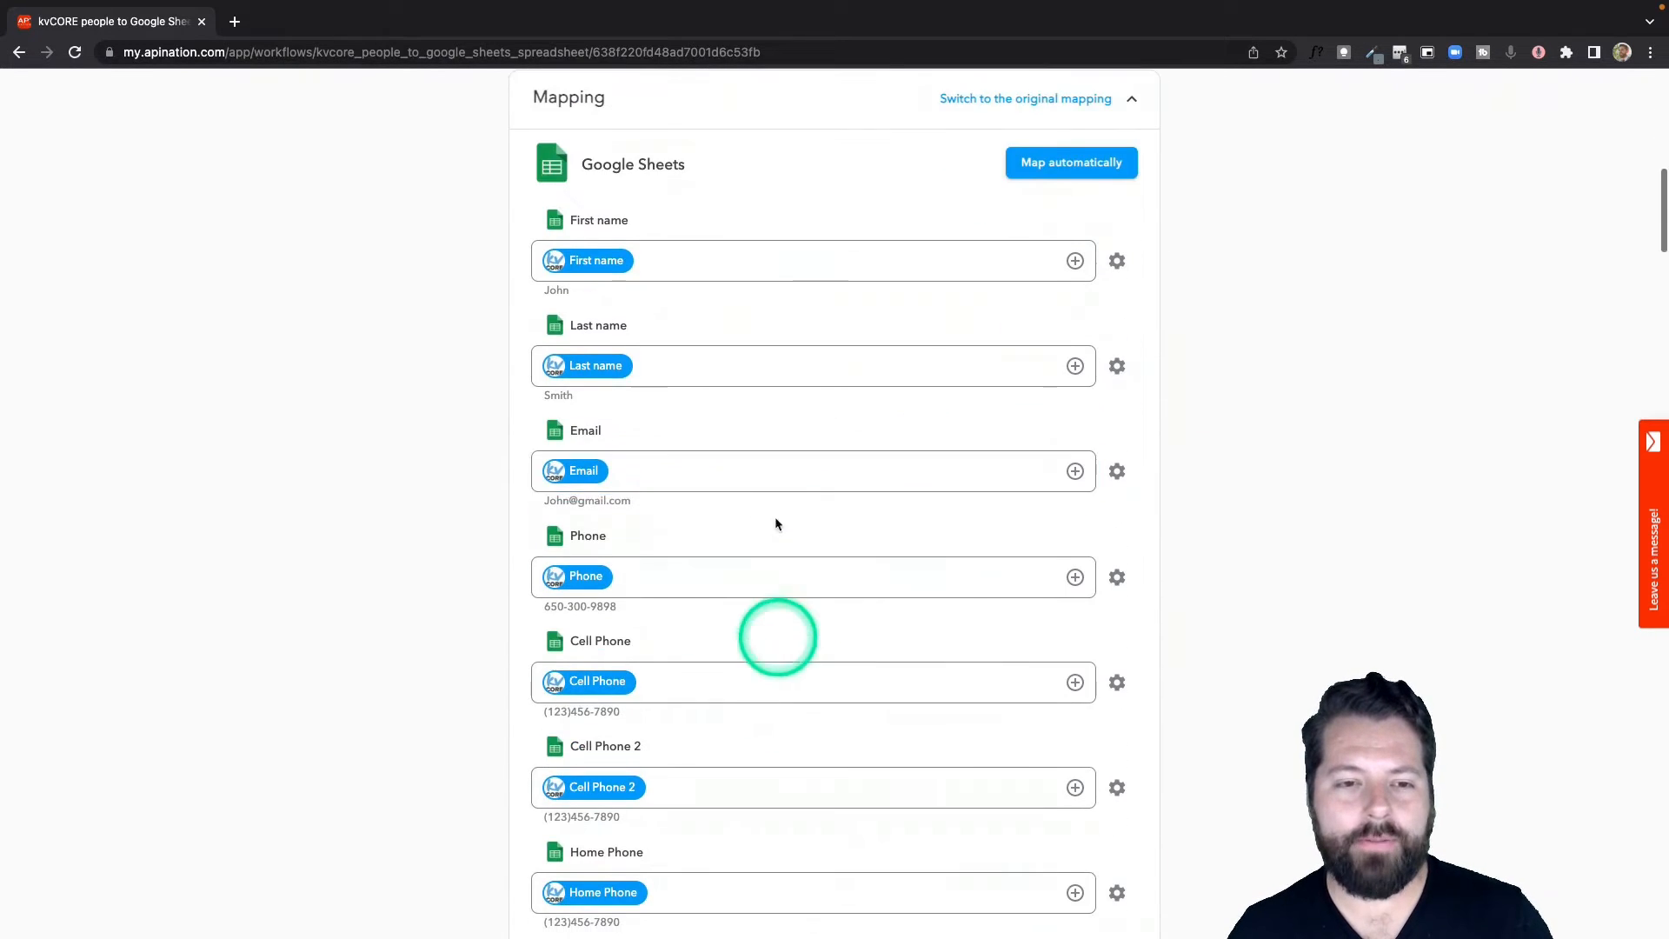
scroll(817, 786, down, 10)
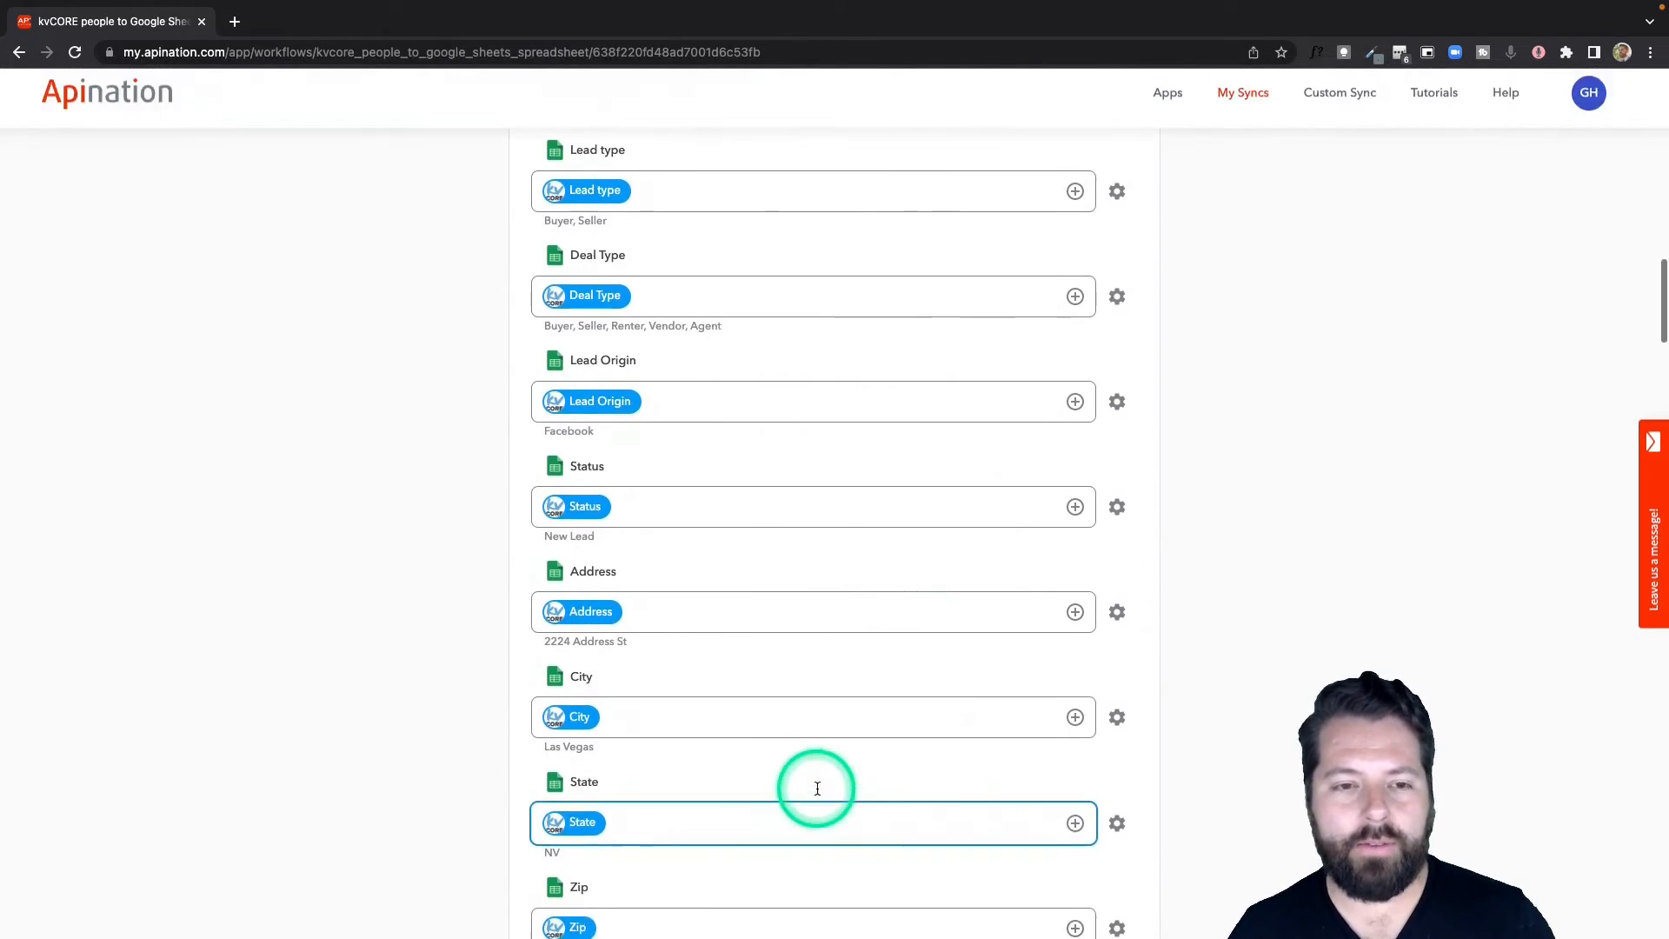
scroll(817, 787, down, 4)
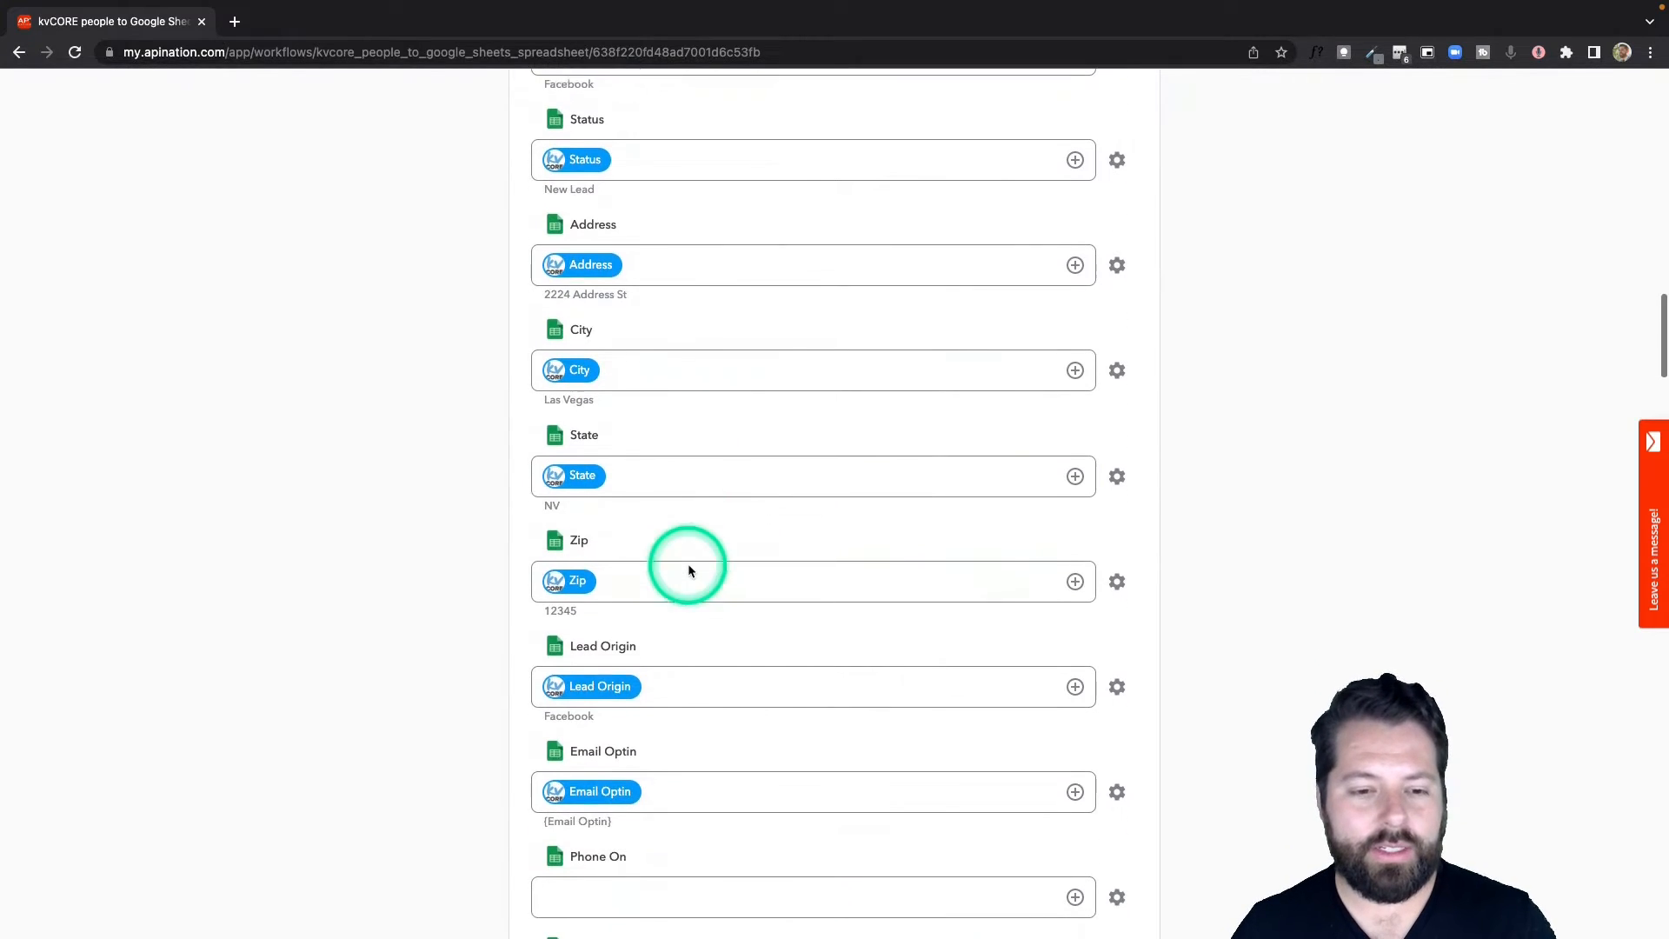
scroll(686, 569, down, 3)
click(719, 765)
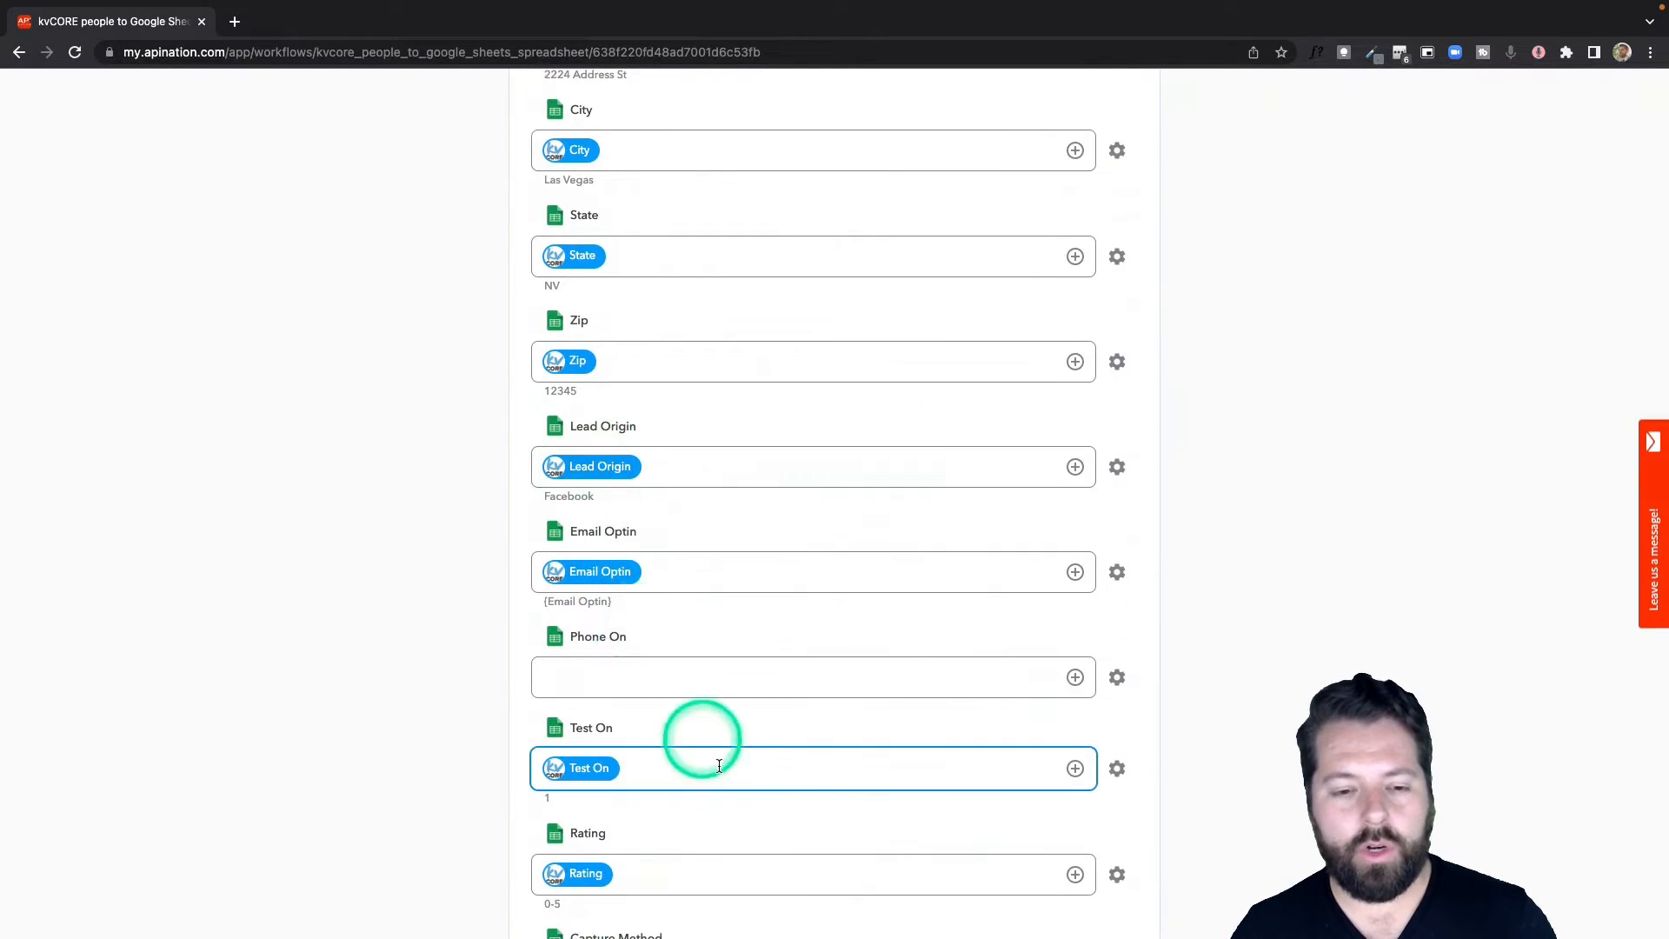
scroll(709, 747, down, 4)
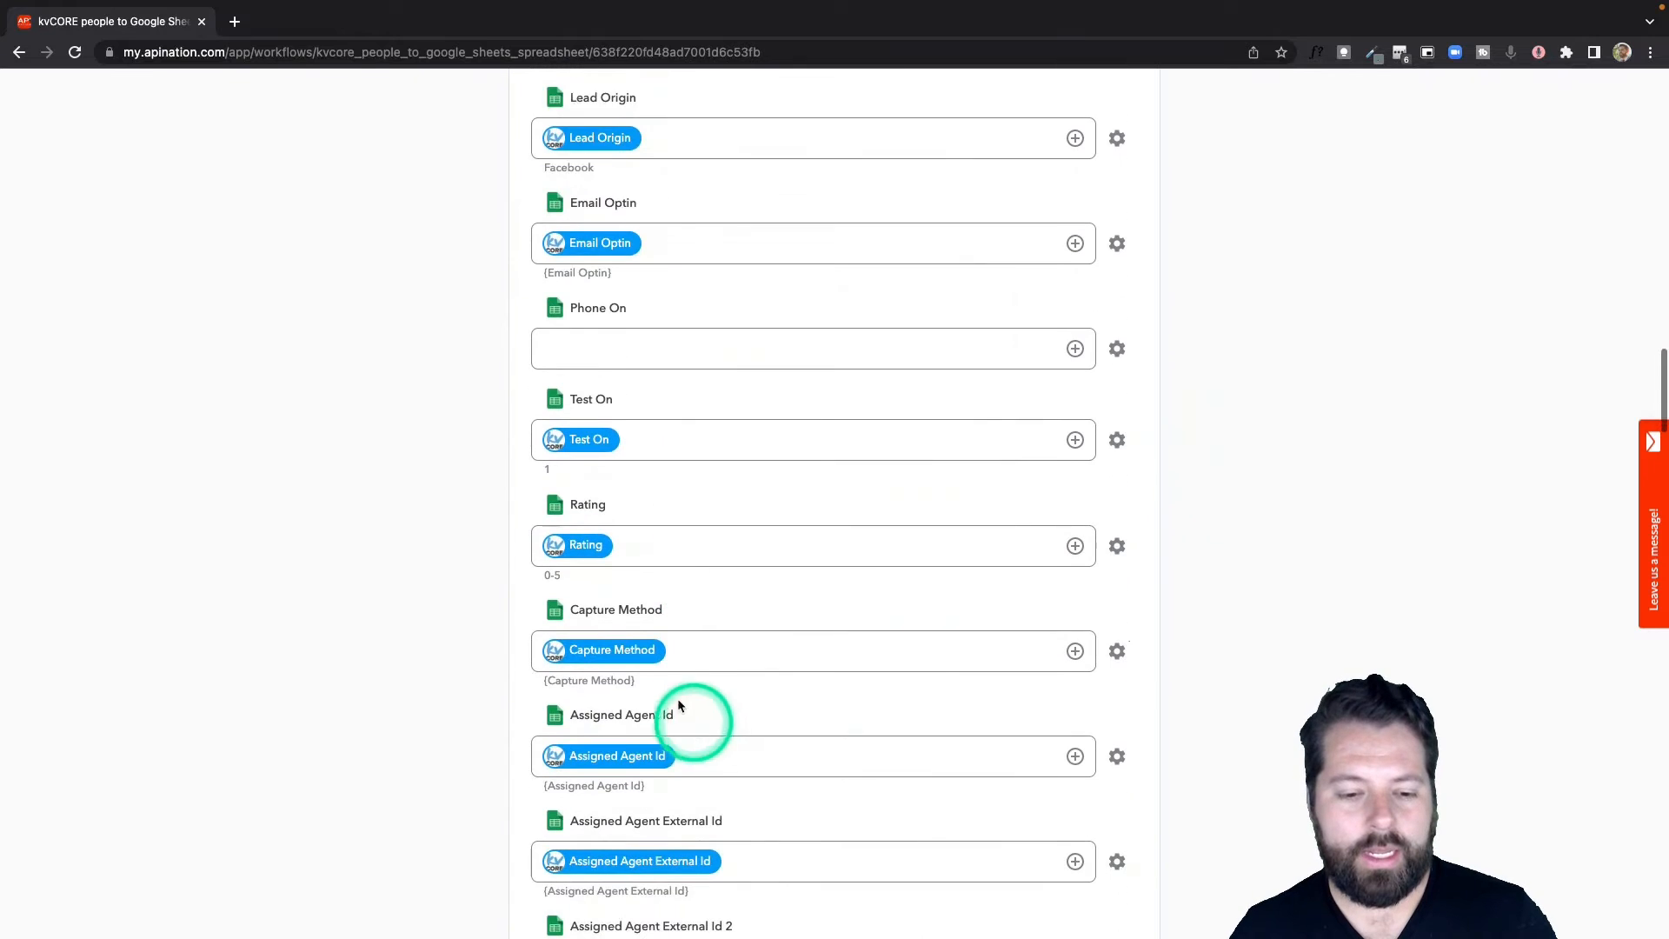
scroll(670, 641, down, 8)
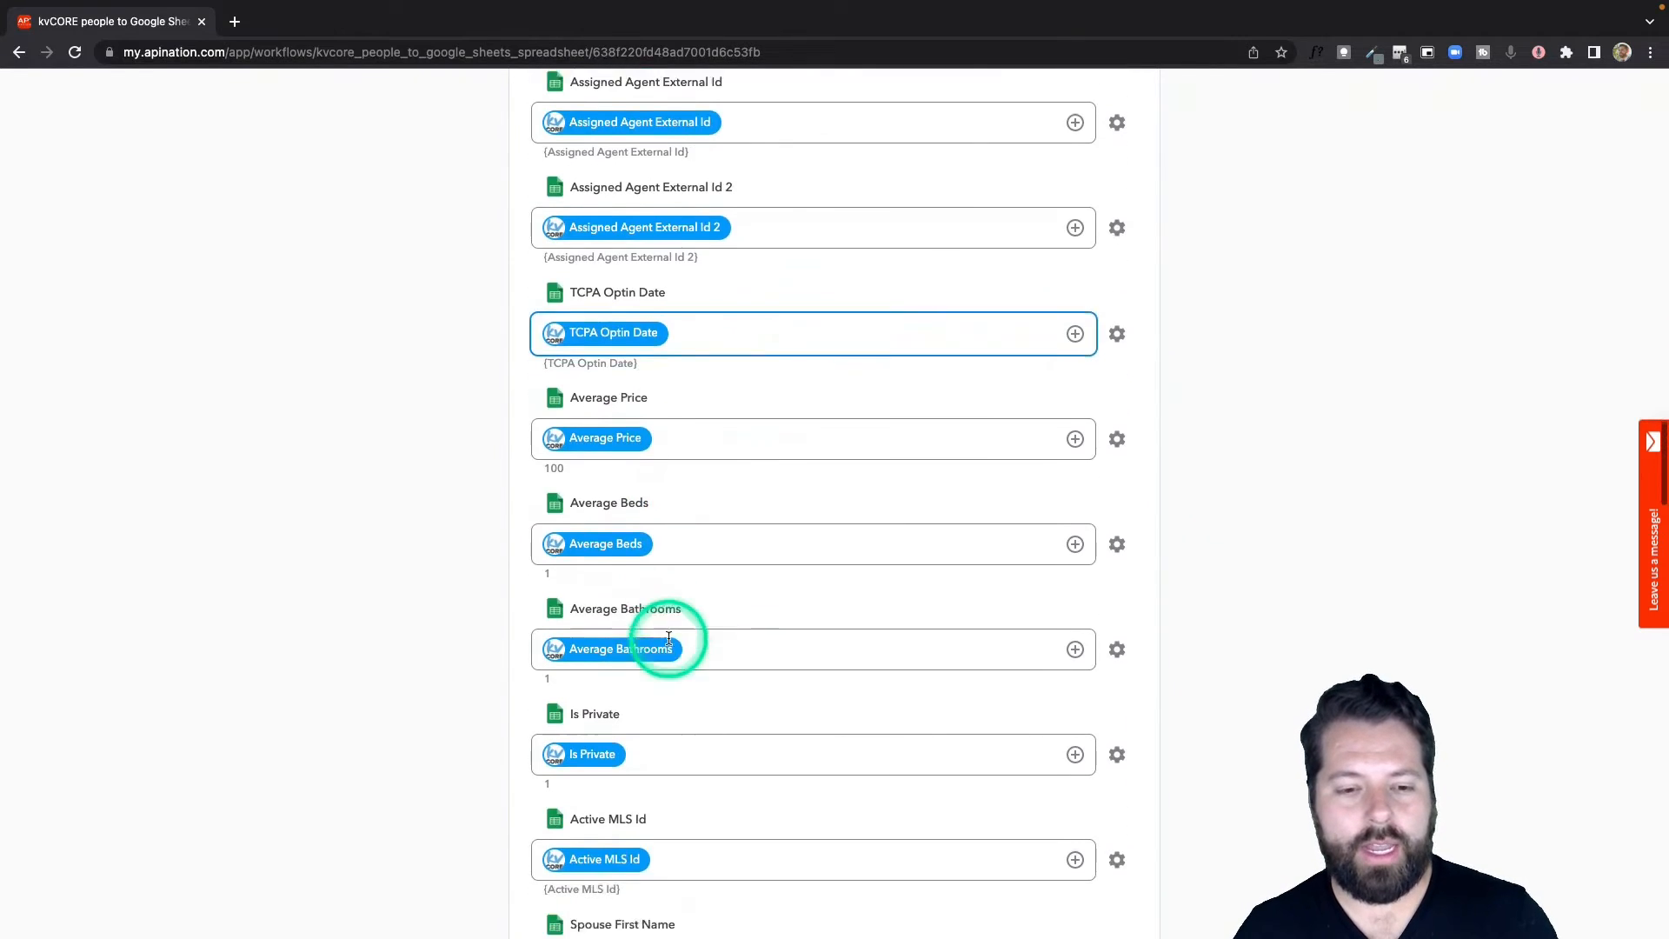
scroll(668, 639, down, 5)
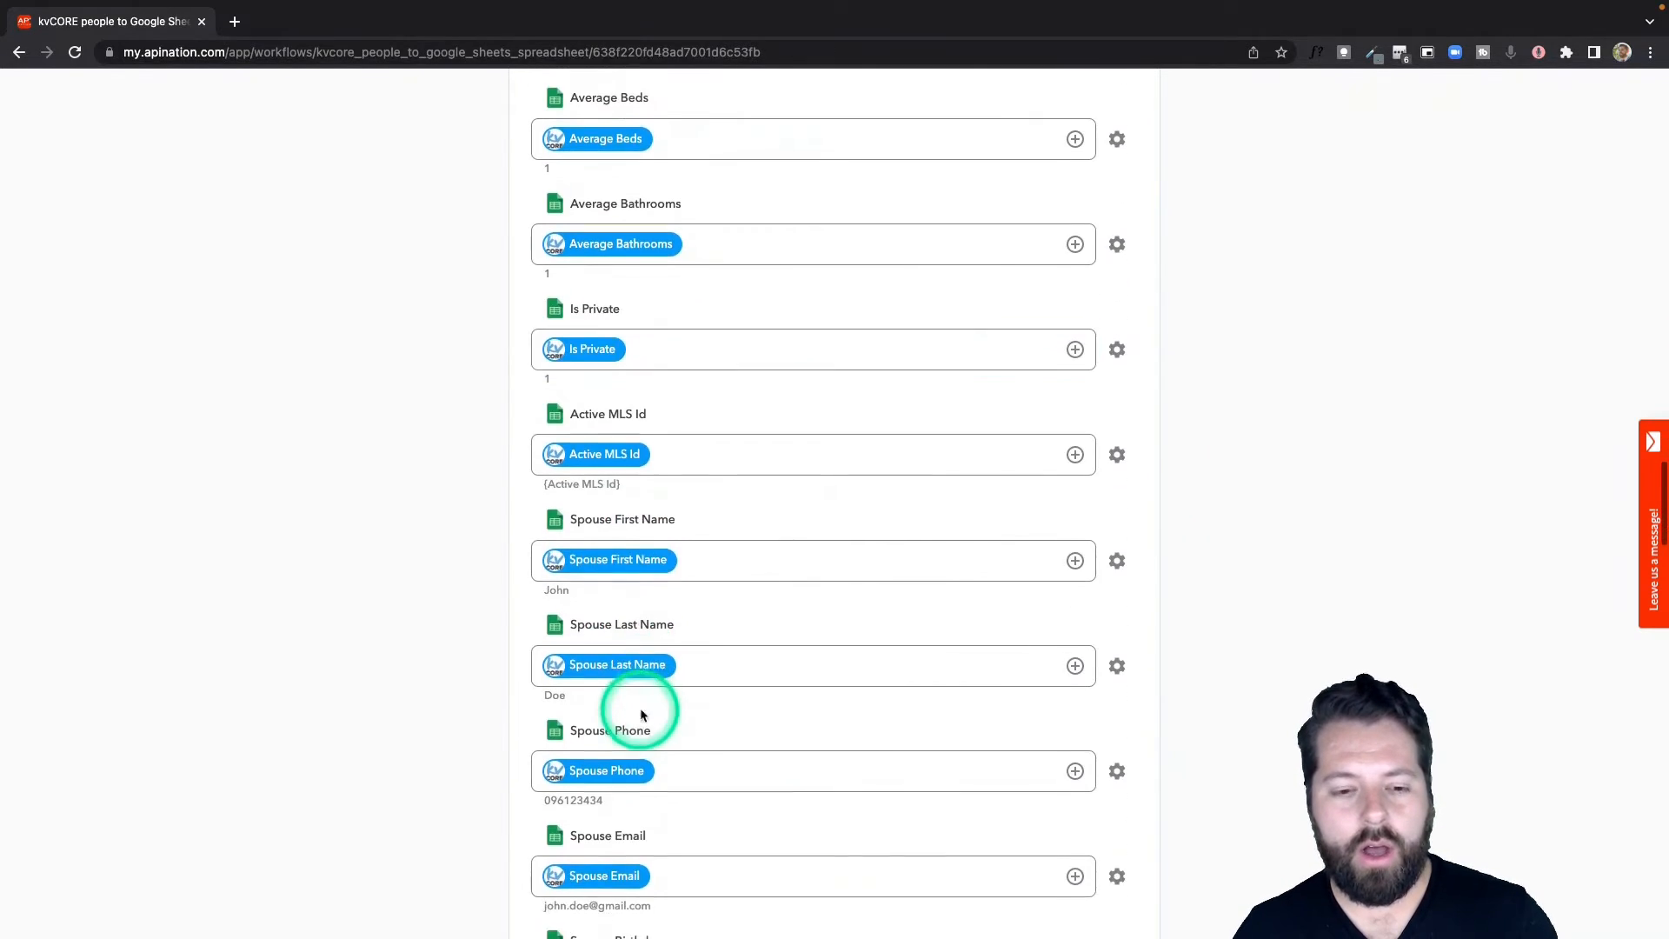
scroll(641, 715, down, 7)
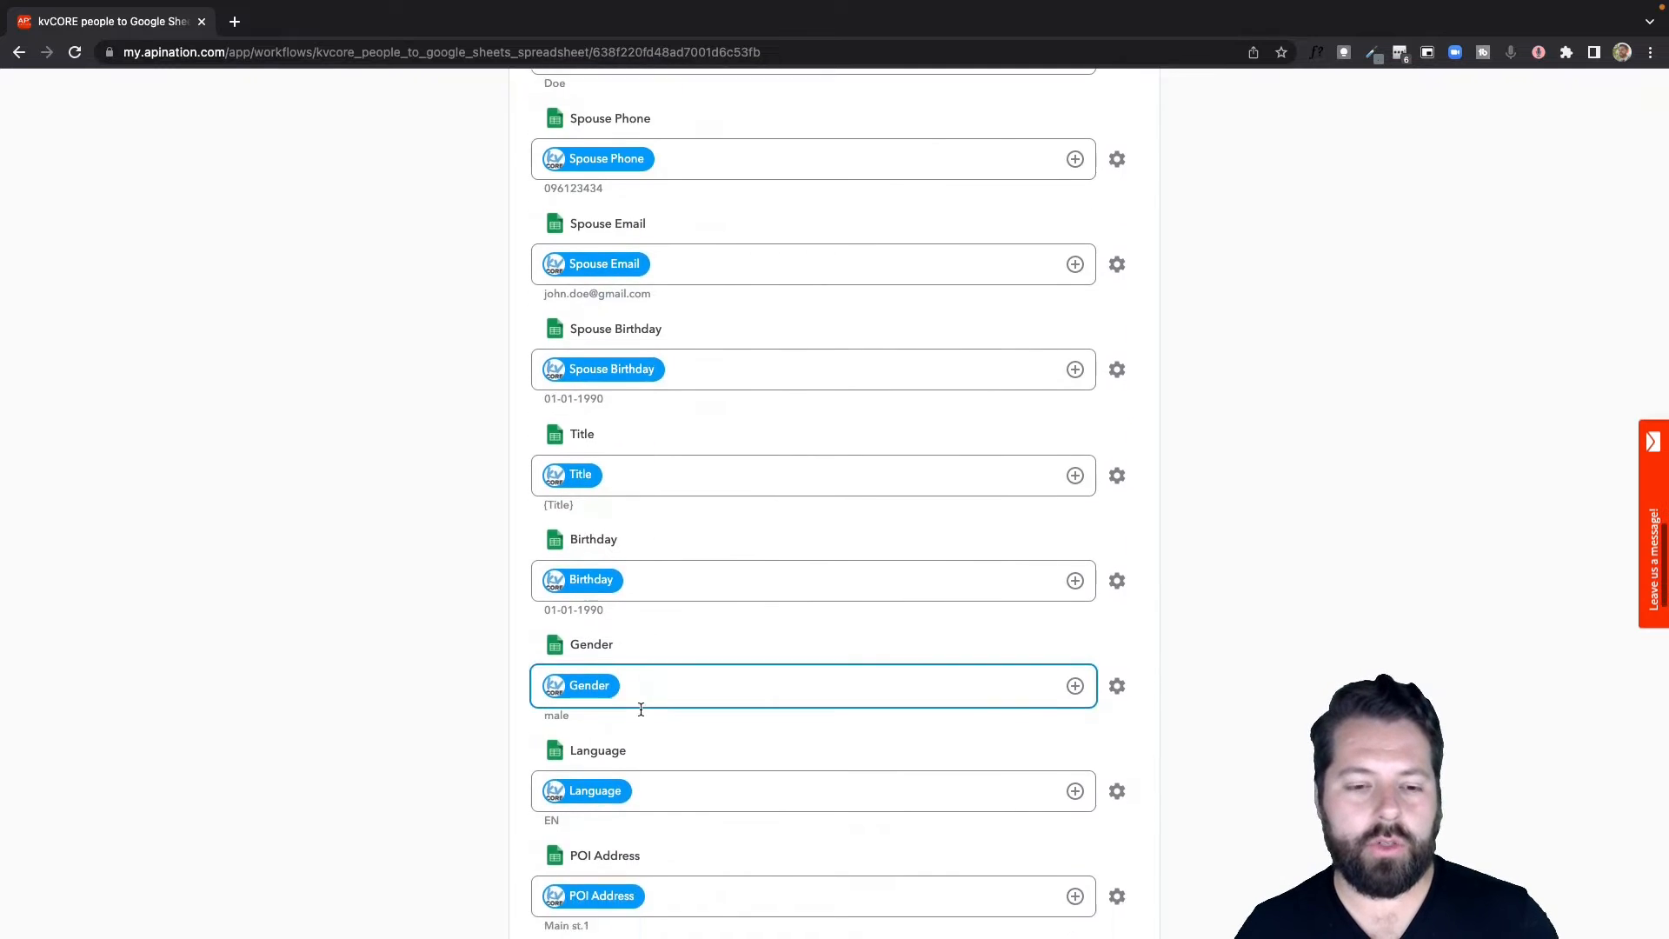
scroll(641, 710, down, 5)
scroll(641, 710, down, 3)
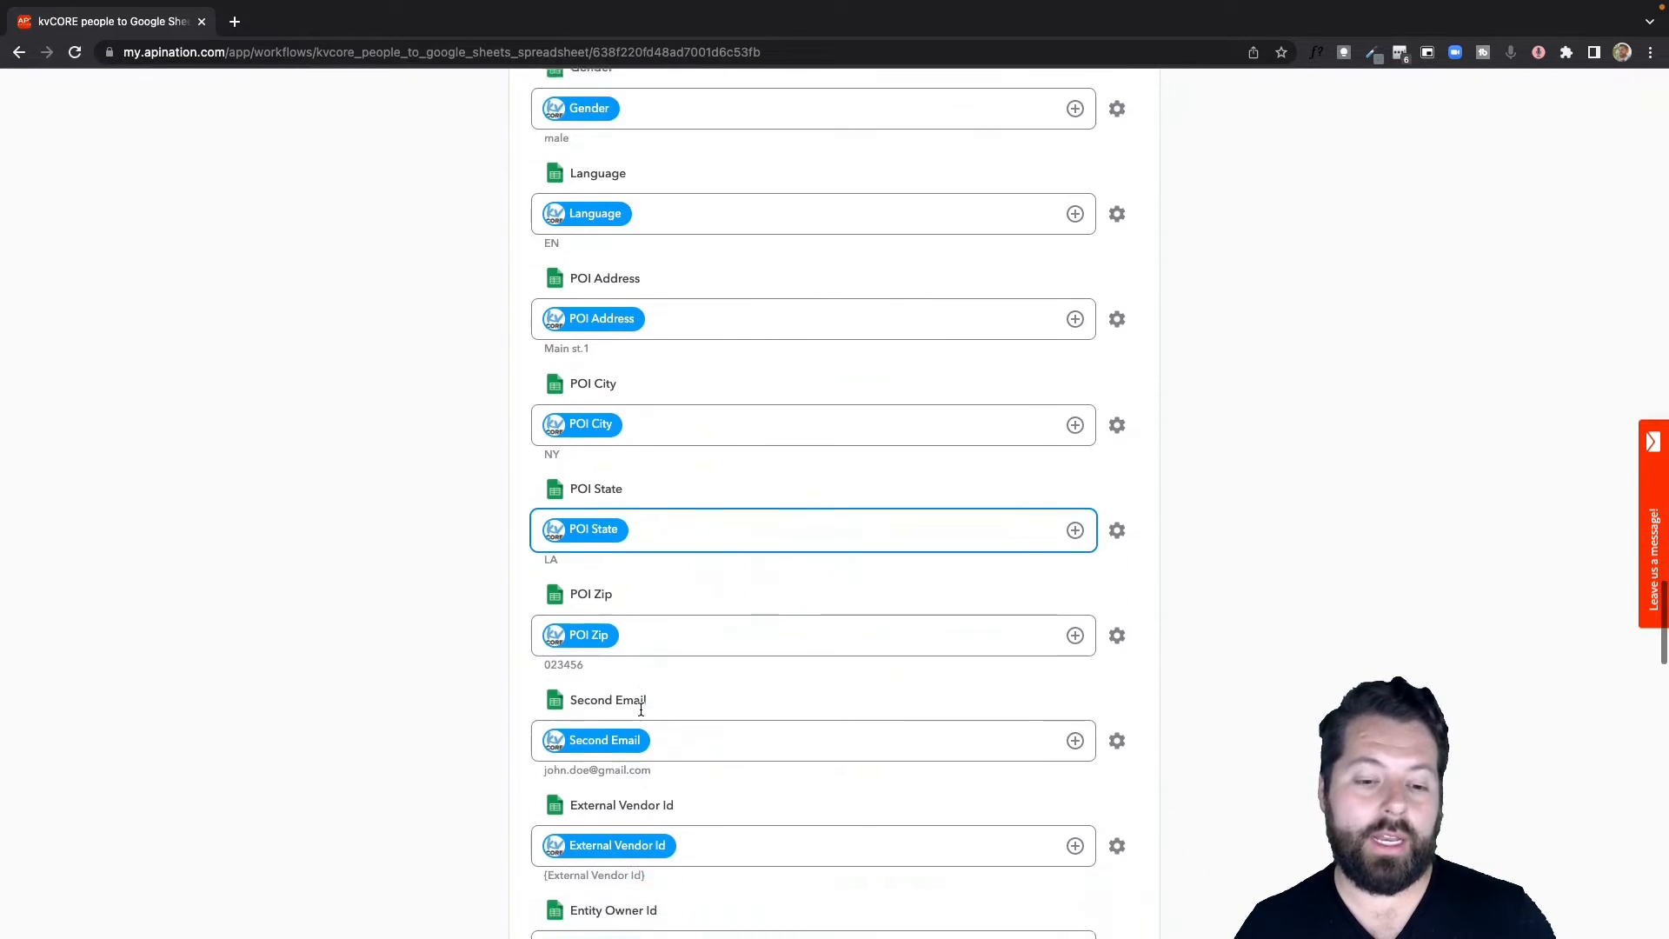
scroll(640, 704, up, 17)
scroll(641, 714, up, 20)
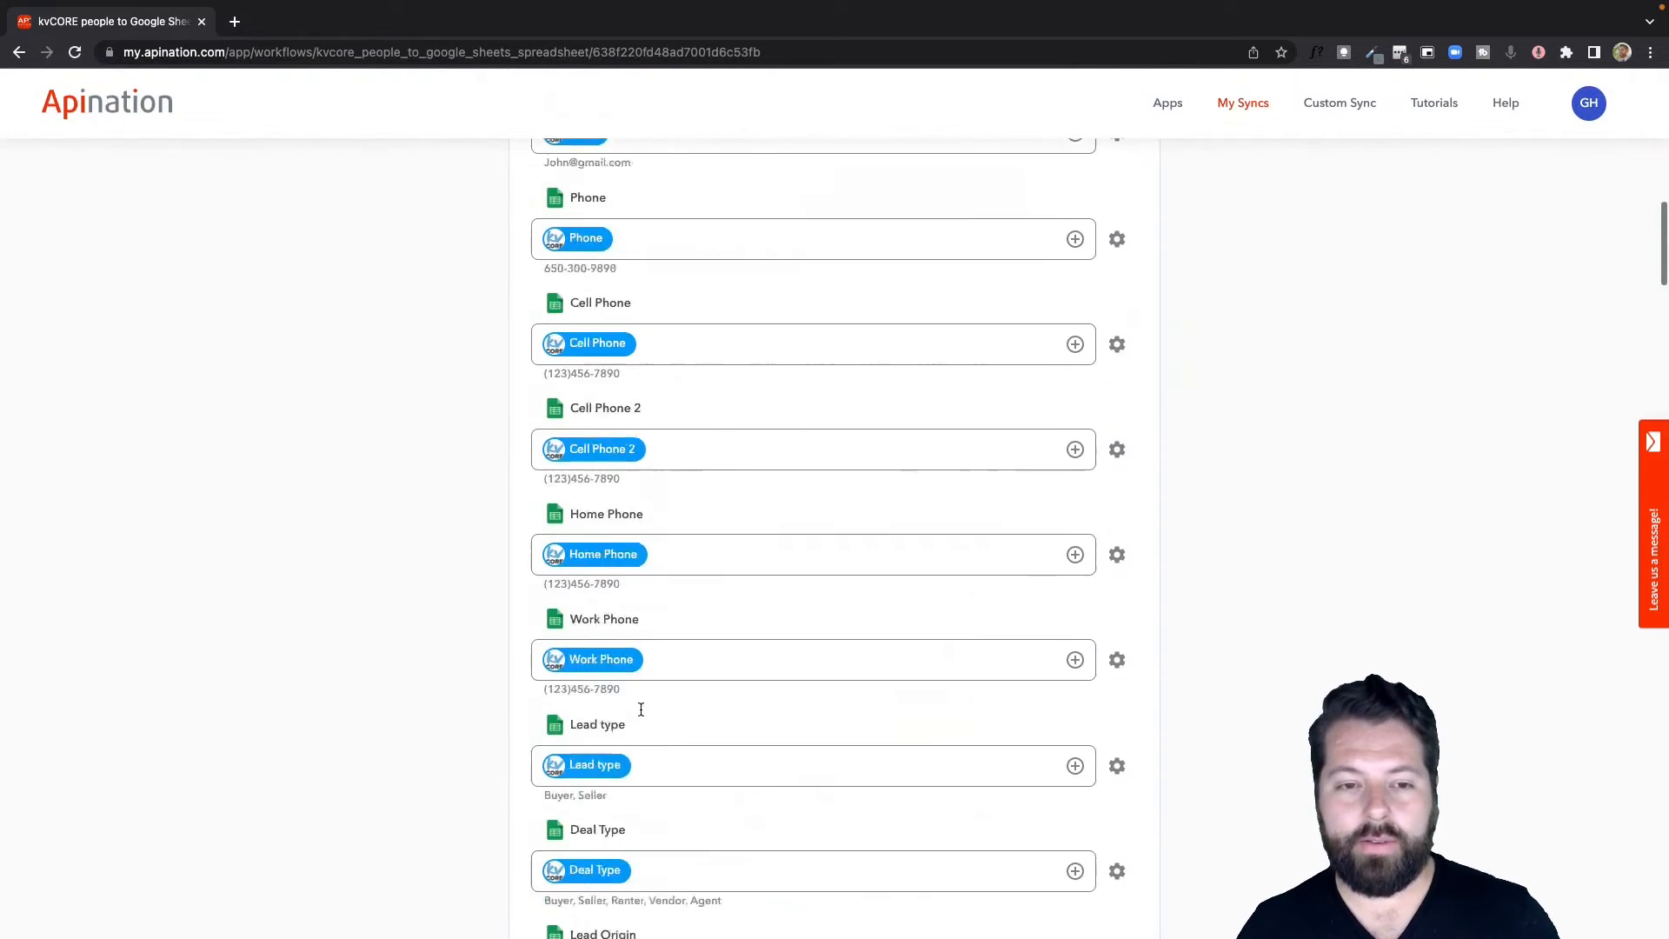
Turn the sync on so it reads 'Sync is running', then go to the kvCORE app page.
click(818, 365)
click(836, 319)
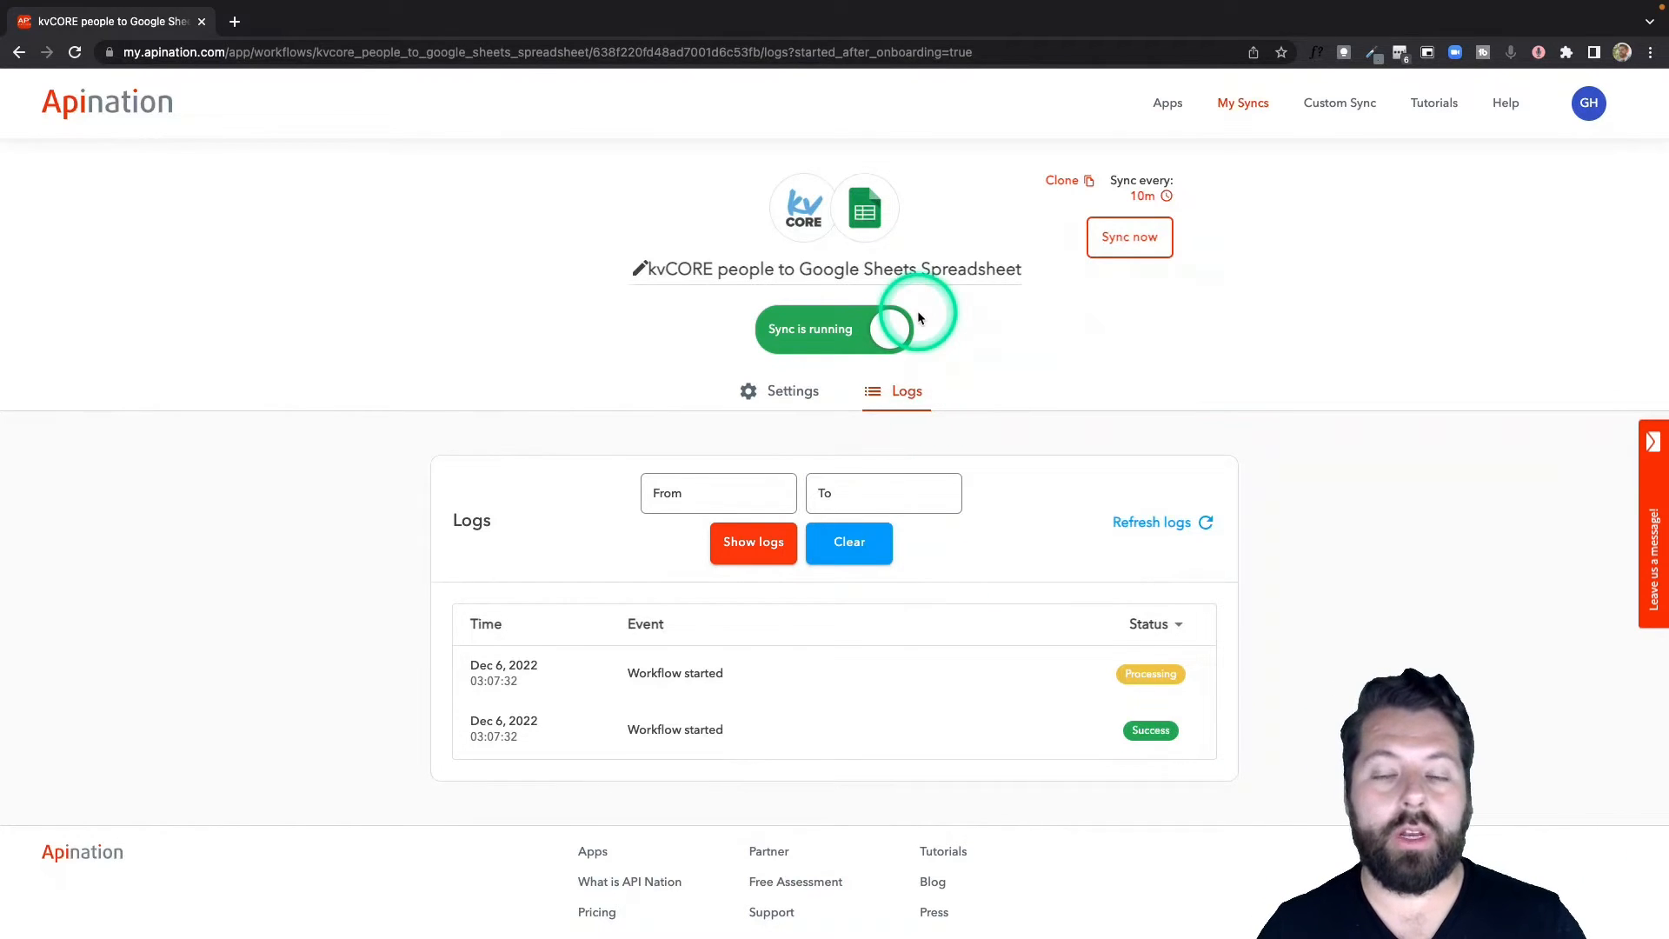
click(809, 213)
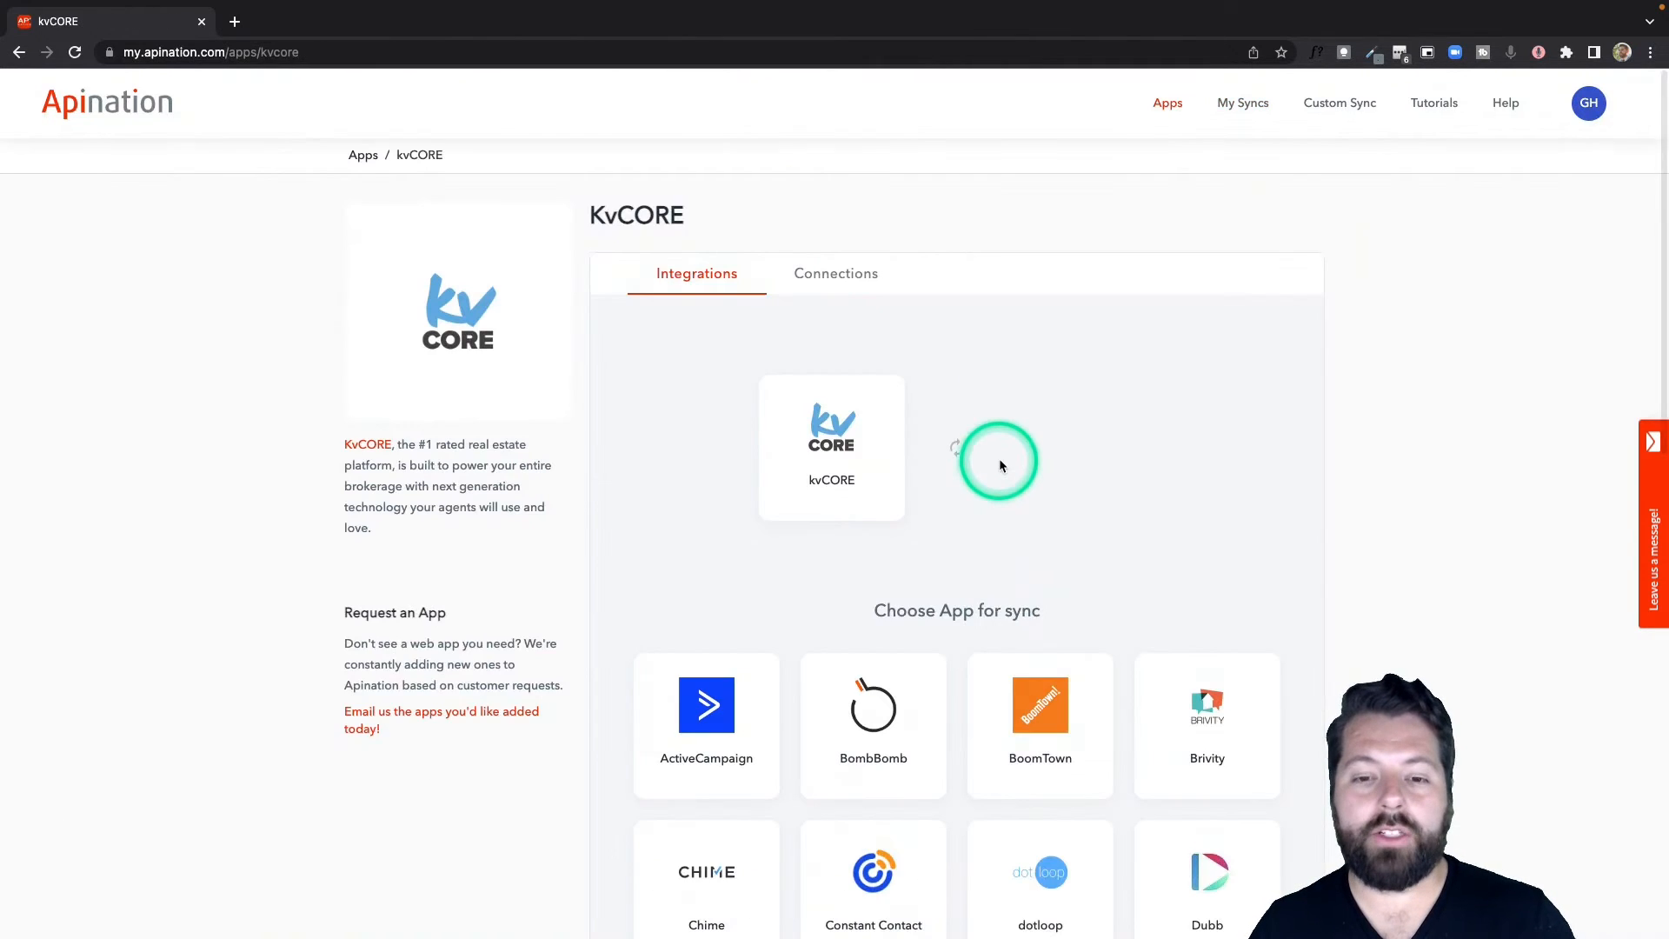
Activate 'Google Sheets Spreadsheet into kvCORE' and reuse the existing Google Sheets account.
scroll(995, 458, down, 2)
click(1231, 820)
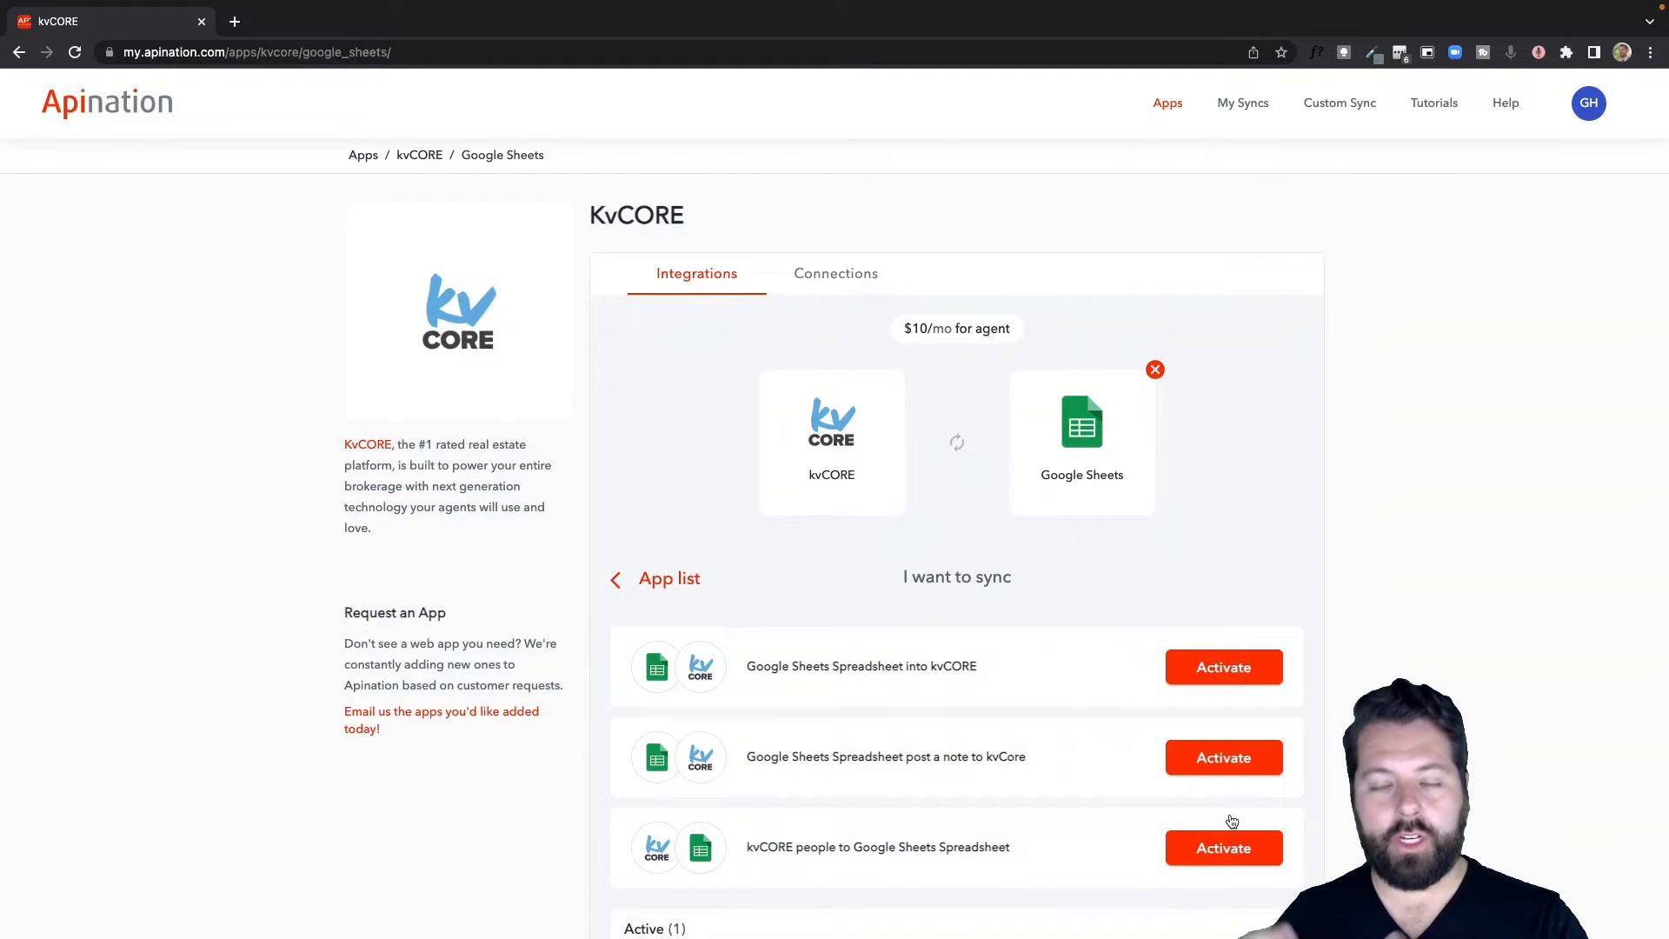
scroll(988, 838, down, 2)
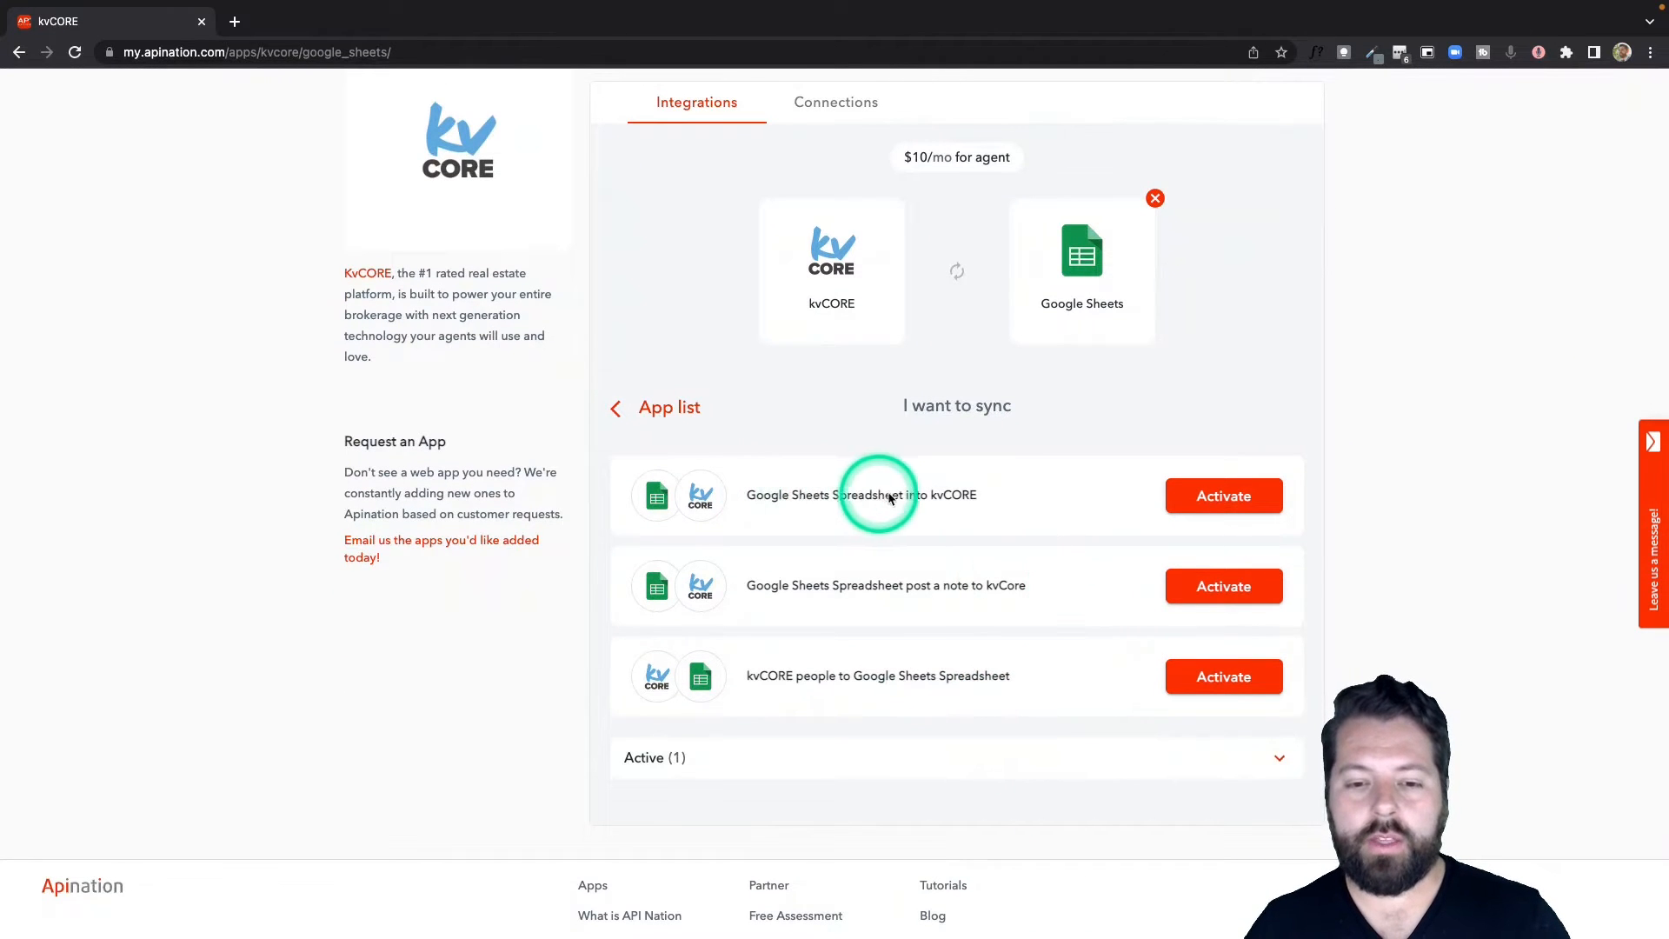
click(1218, 500)
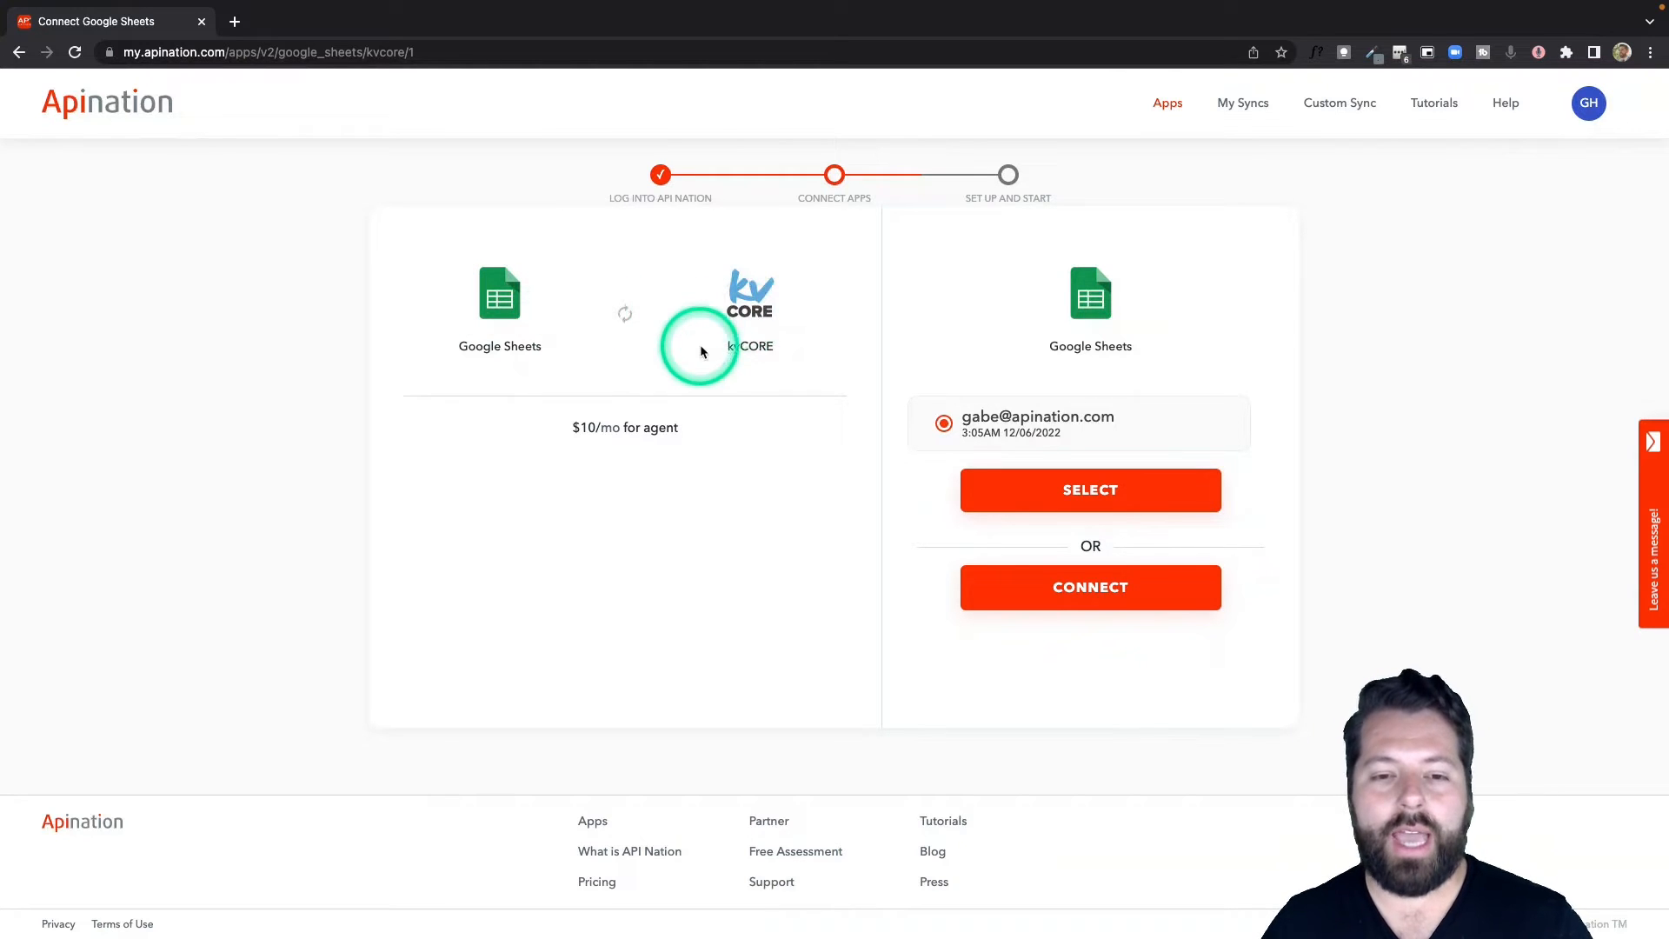
click(1136, 505)
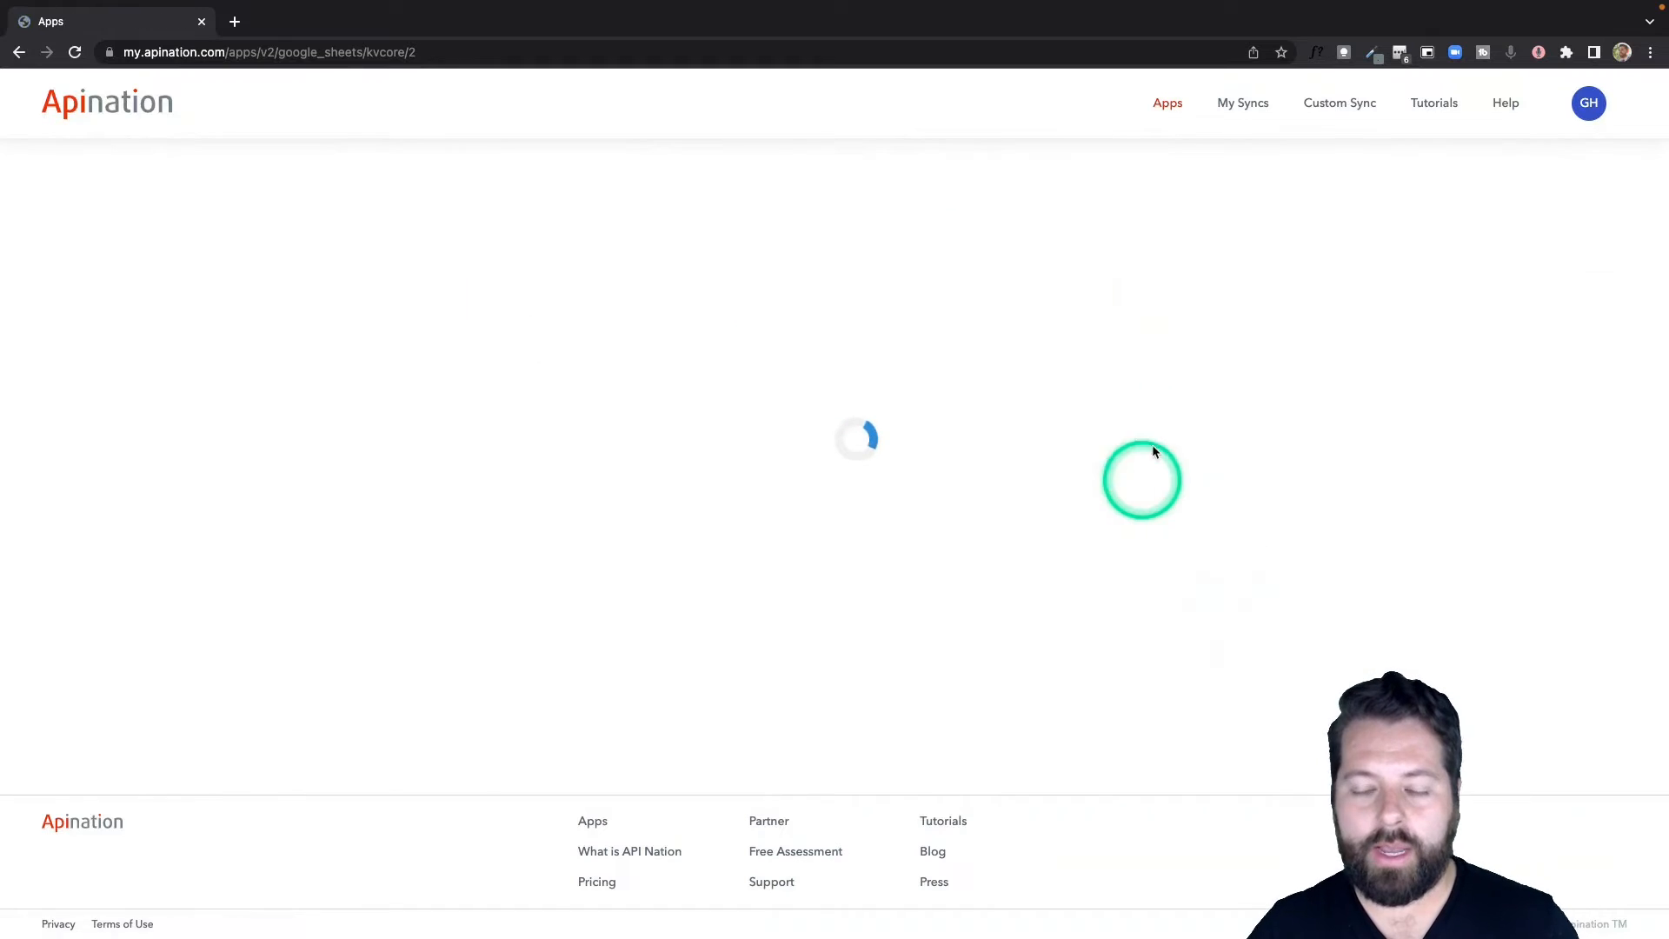
Reuse the existing kvCORE account and focus the Spreadsheet URL field.
click(1096, 498)
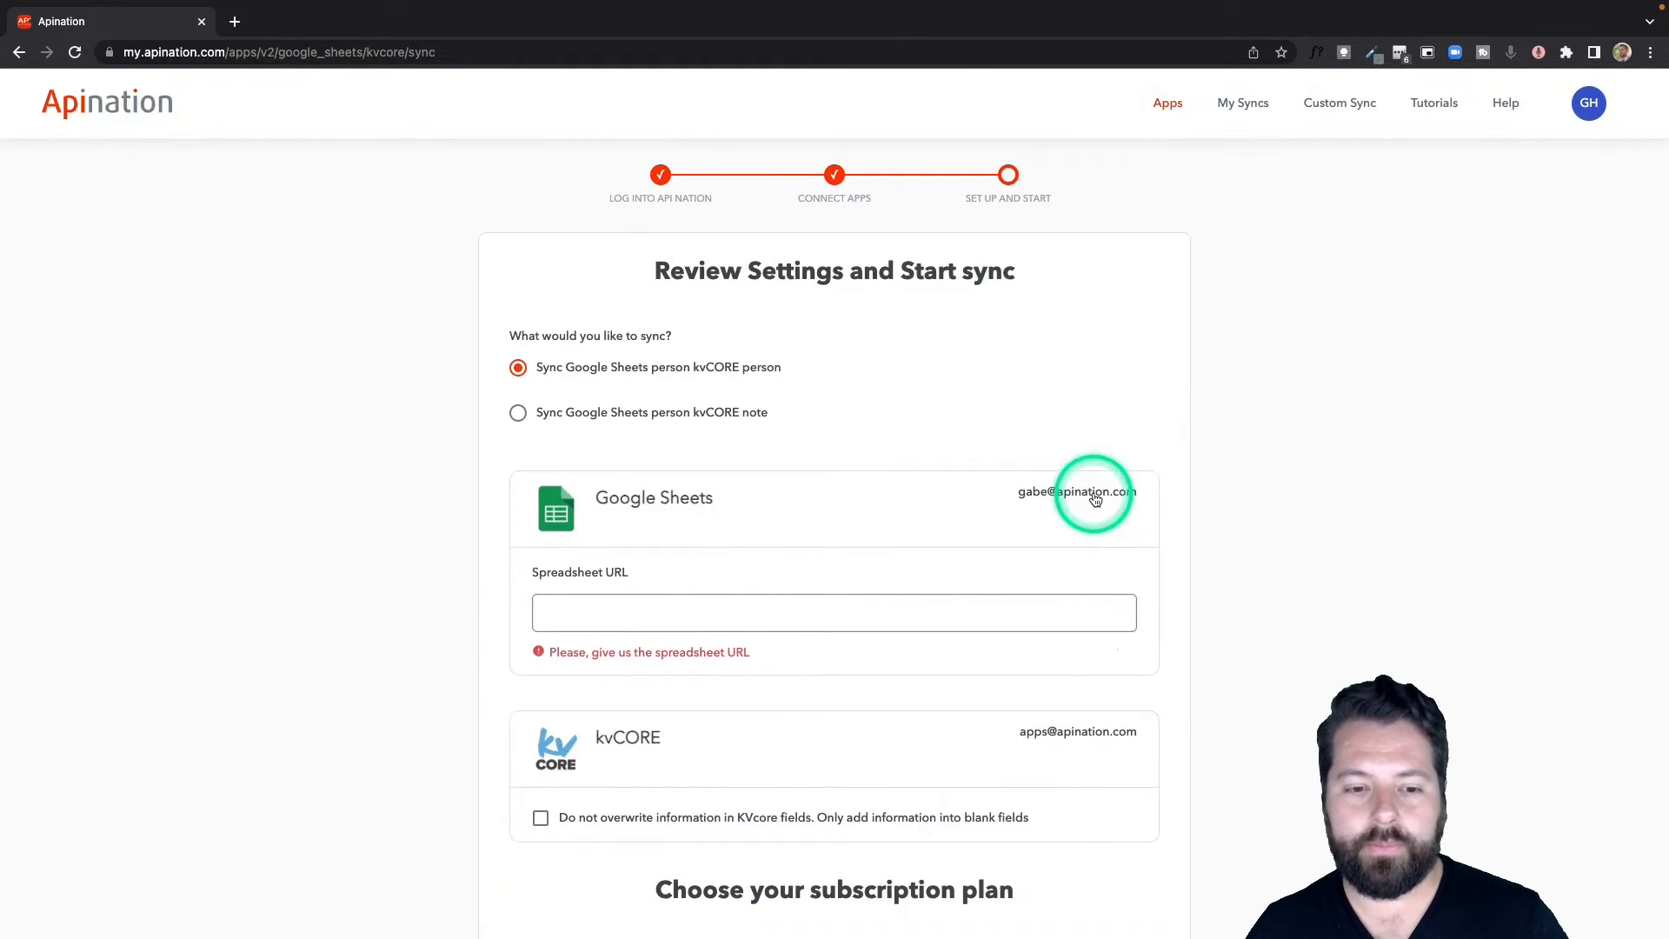
click(764, 609)
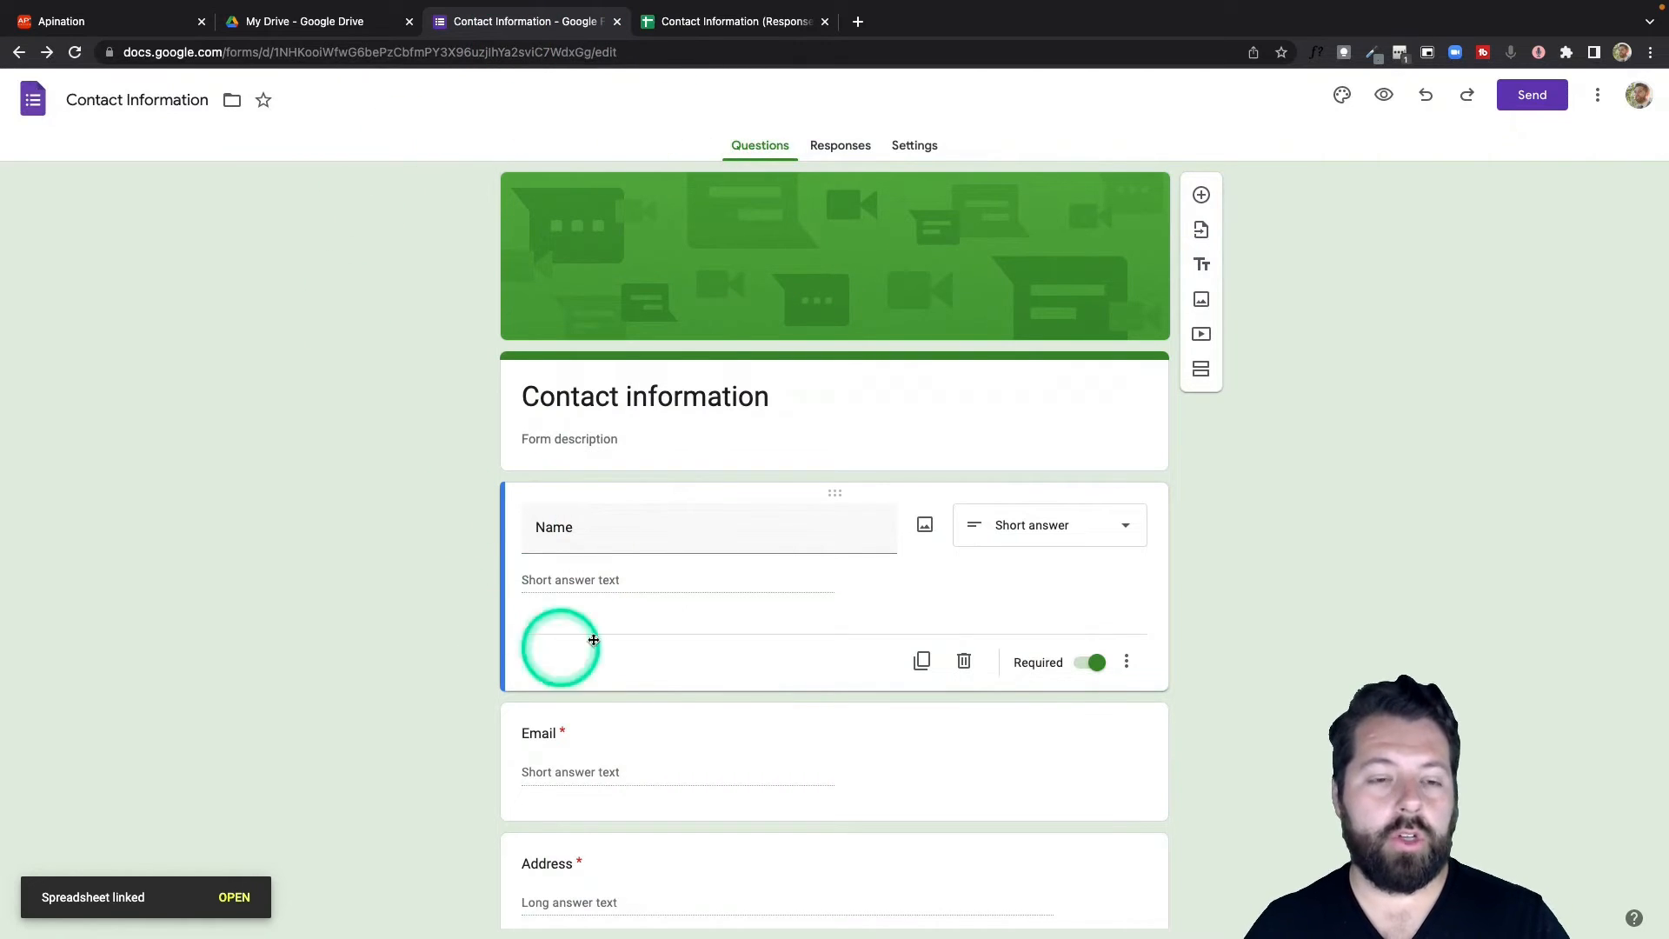
Open the Contact Information form's responses spreadsheet and select its URL in the address bar.
scroll(800, 695, down, 1)
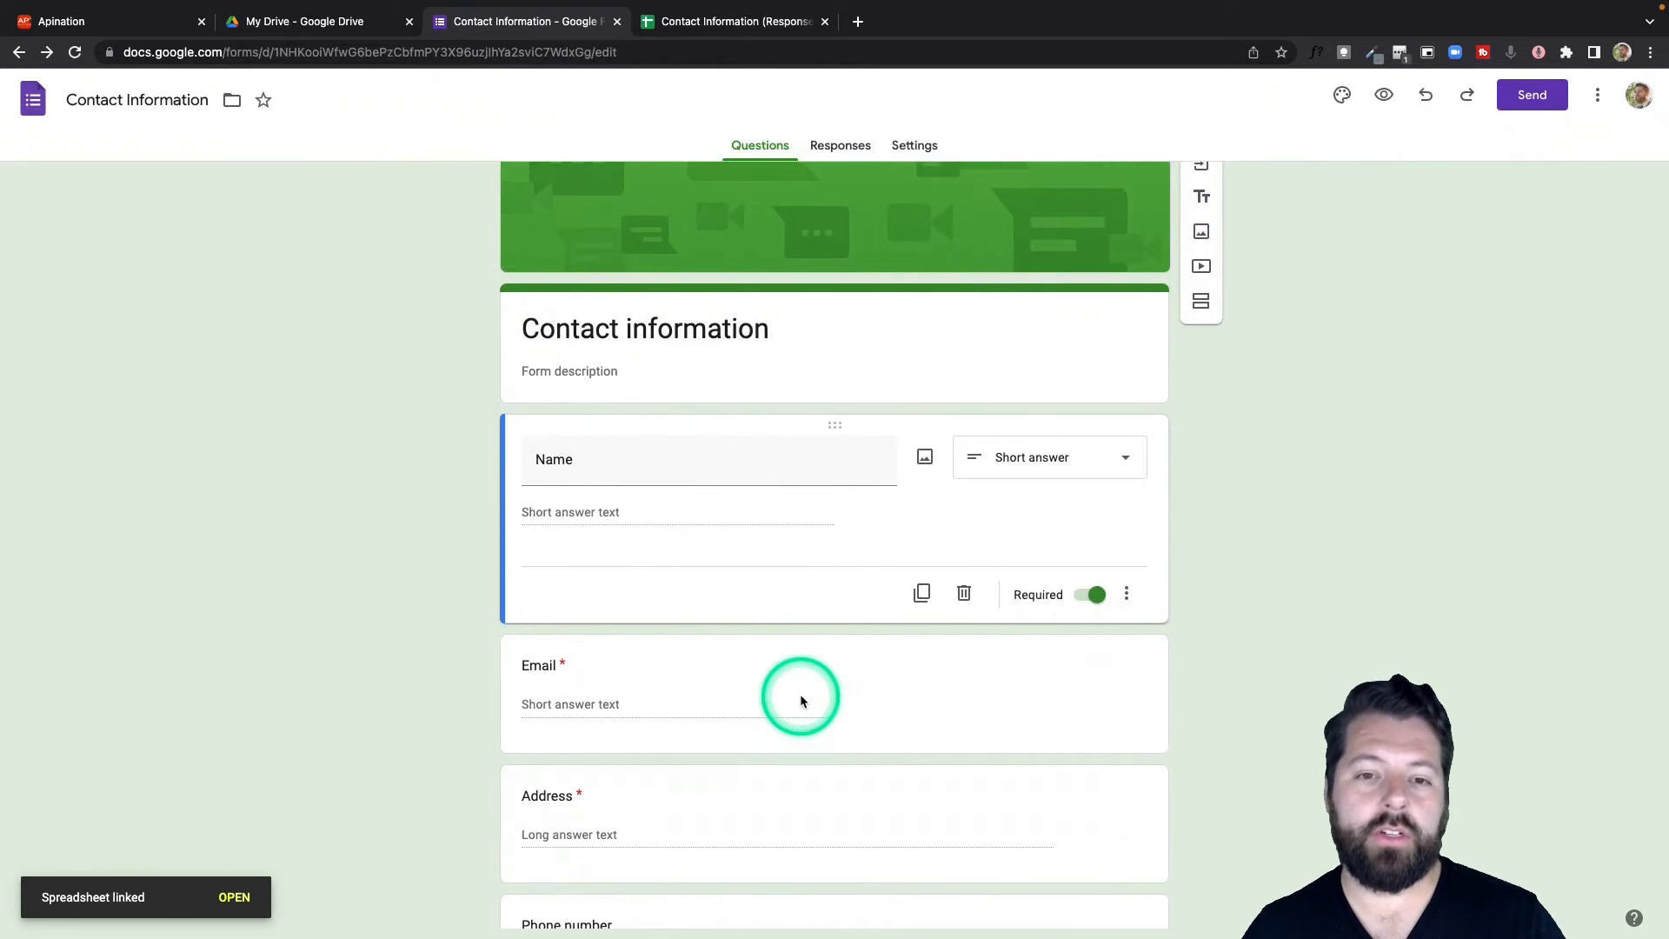
scroll(801, 701, up, 1)
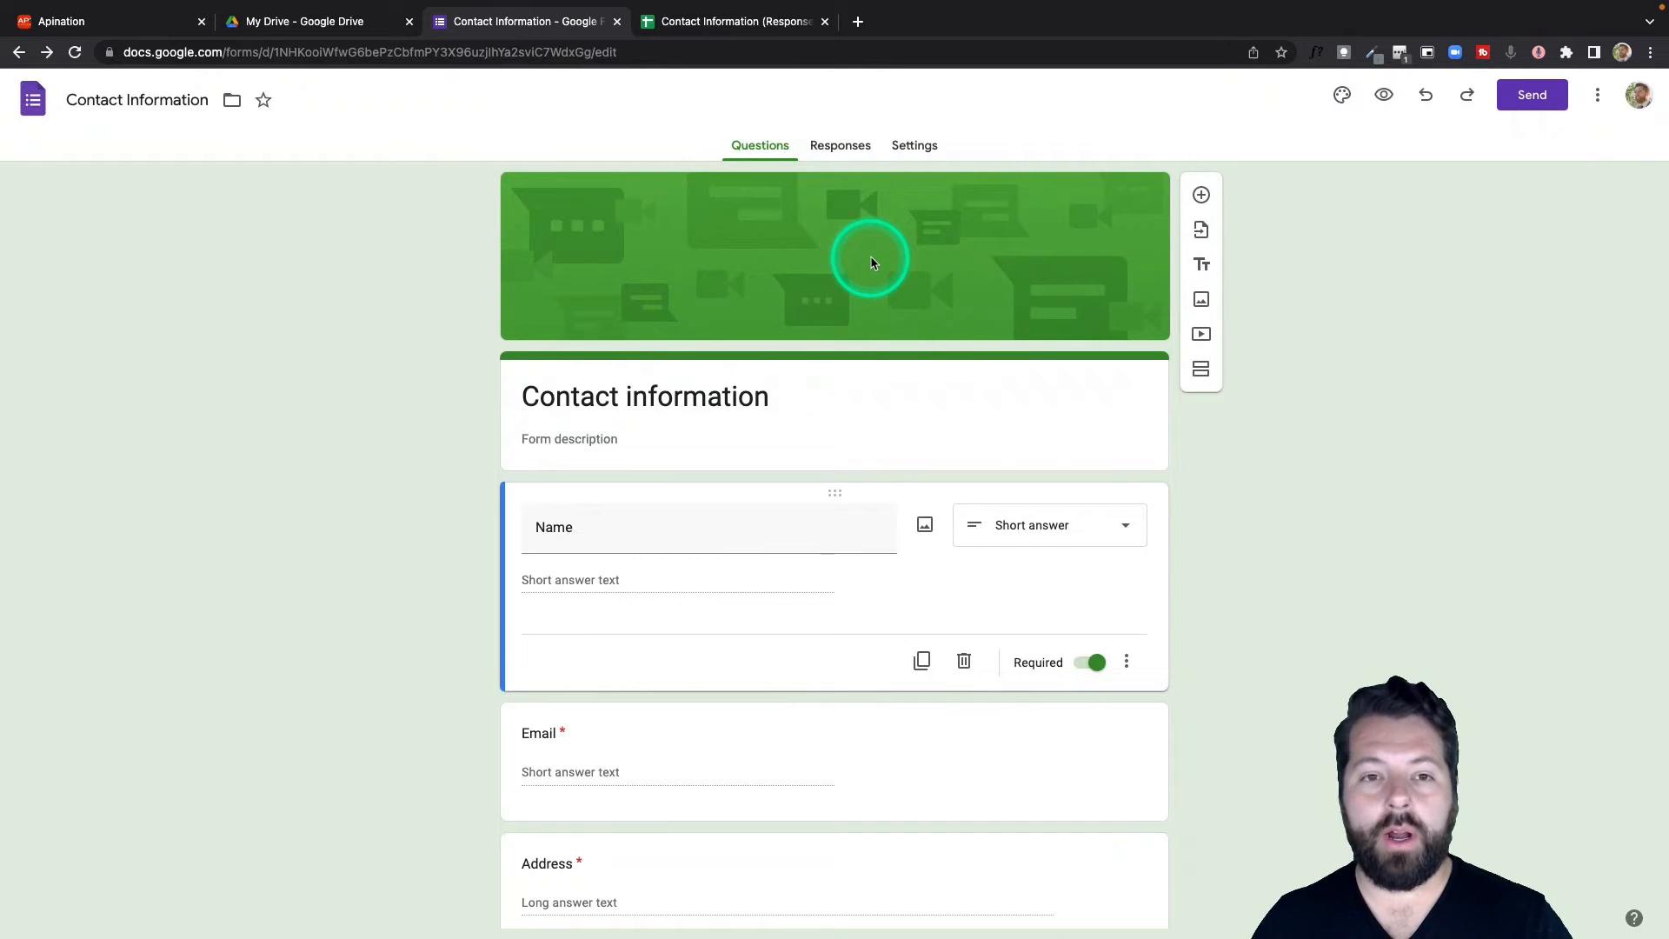
click(844, 152)
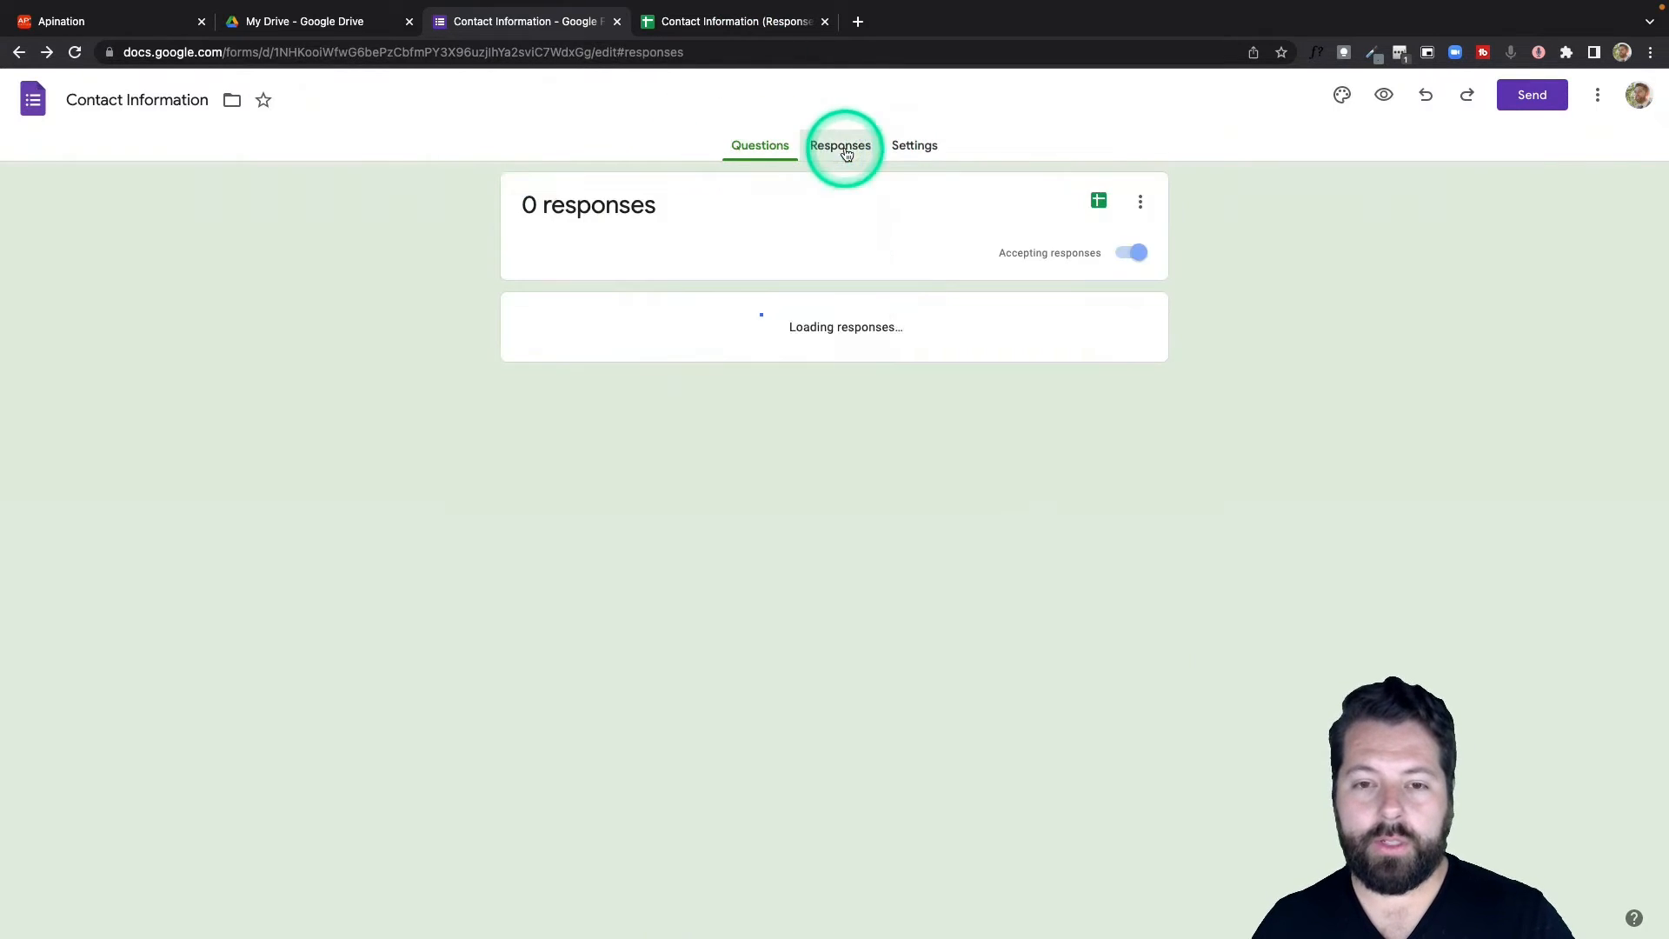
click(1099, 205)
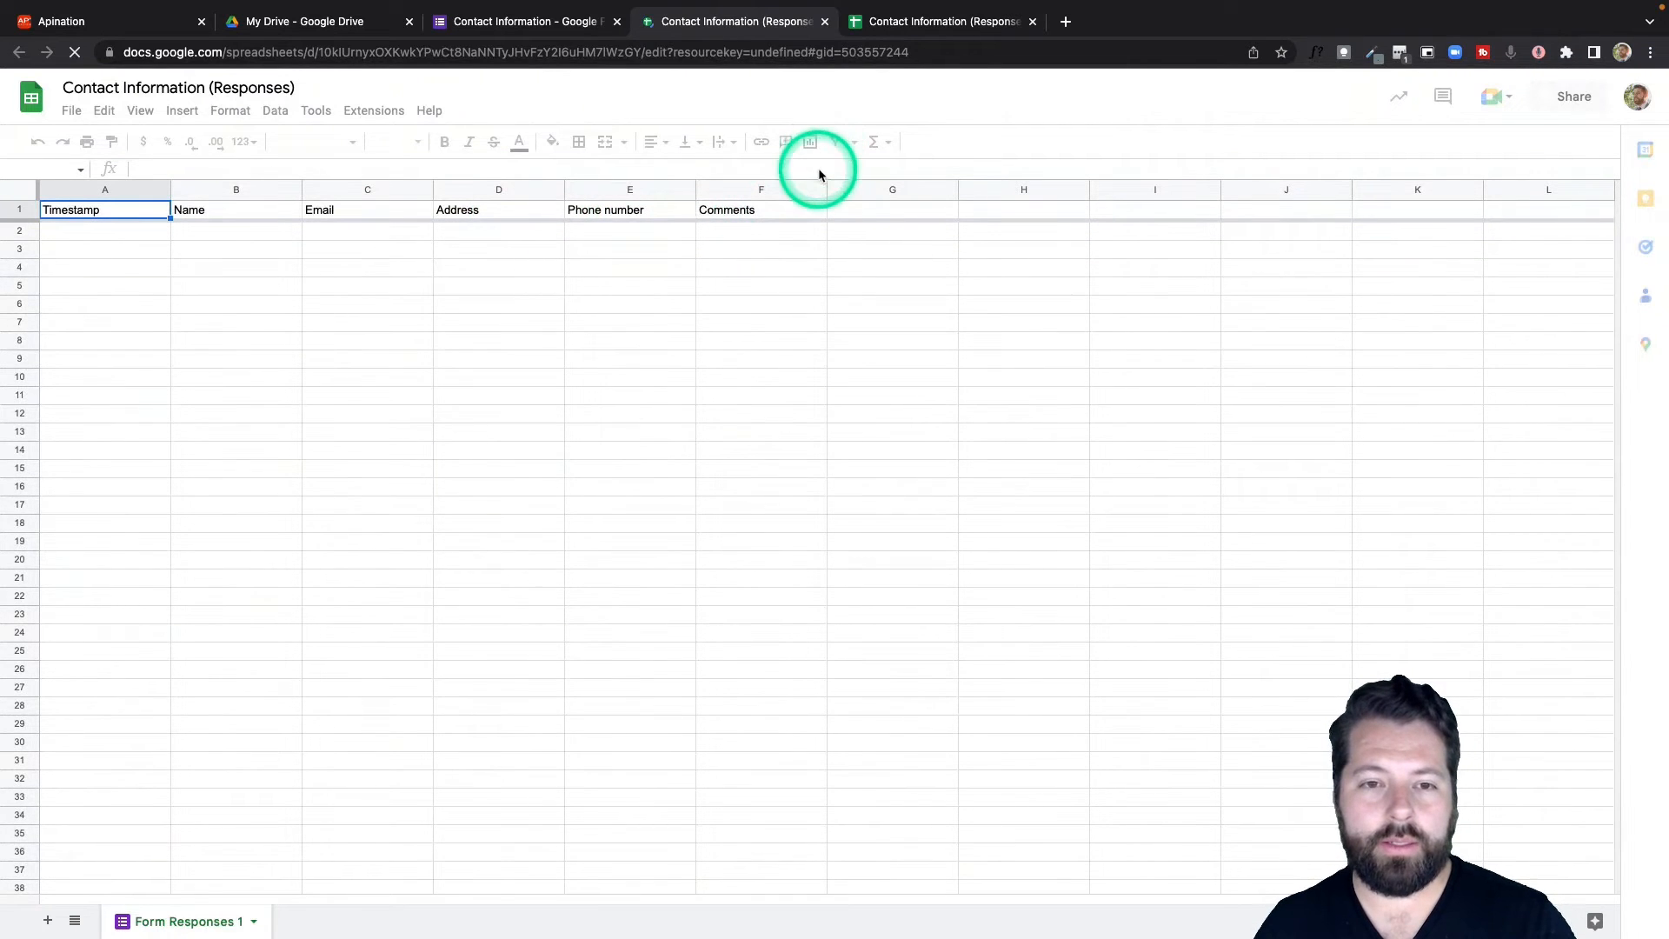
click(533, 54)
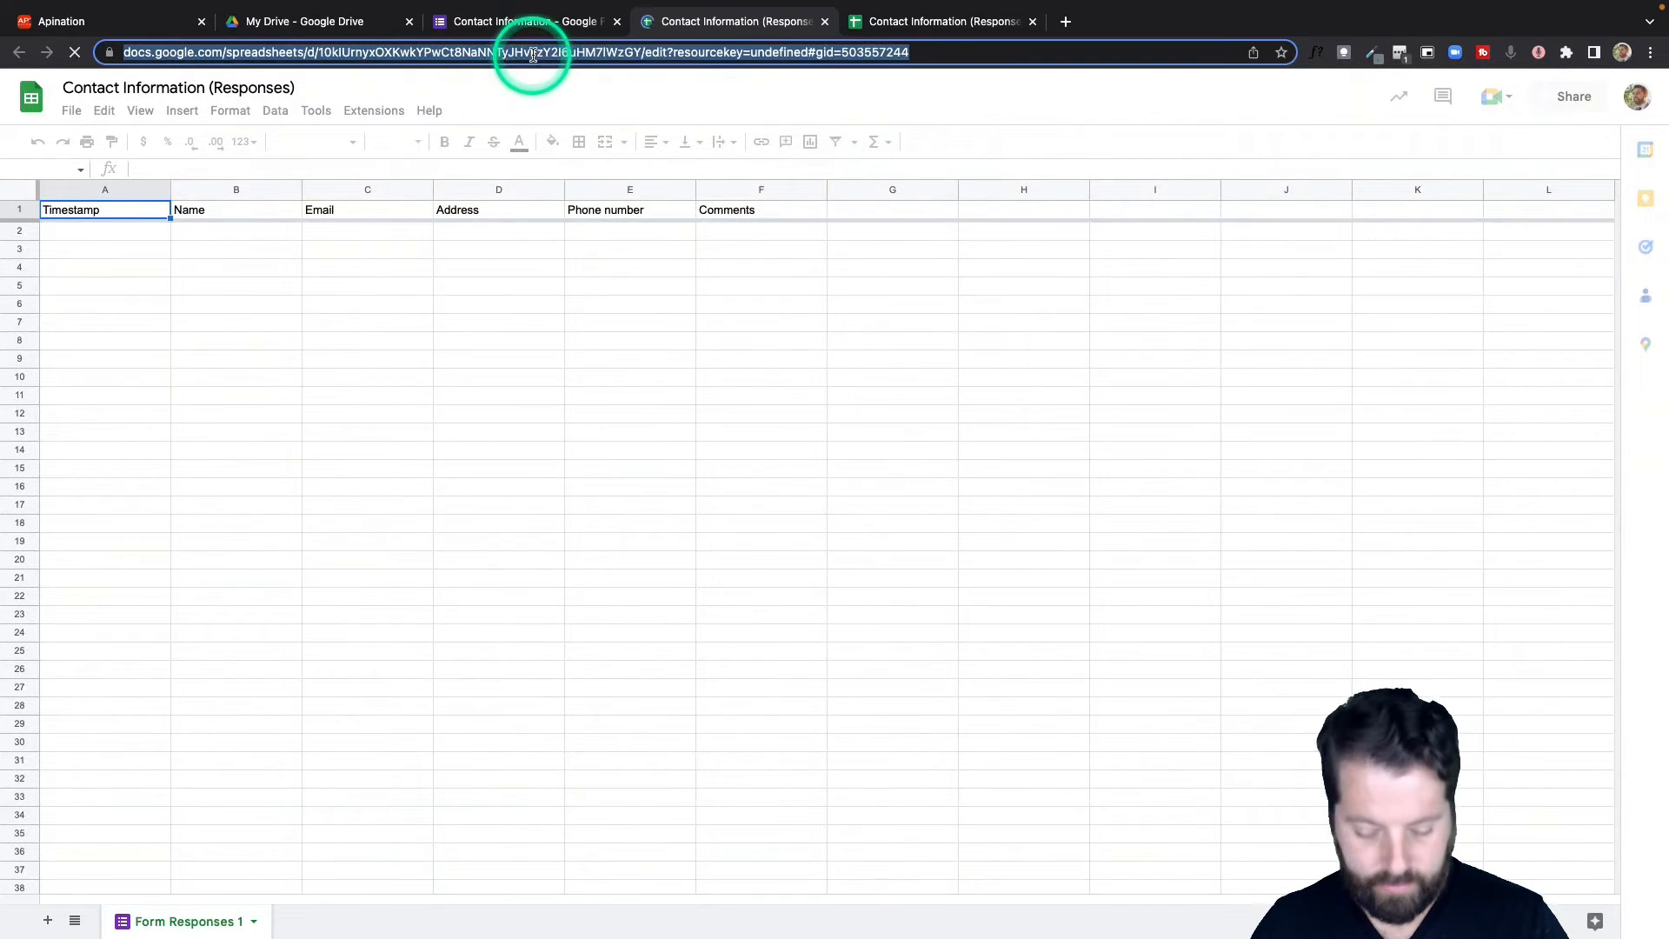
Paste the responses spreadsheet URL into Apination's Spreadsheet URL field.
click(87, 21)
click(607, 600)
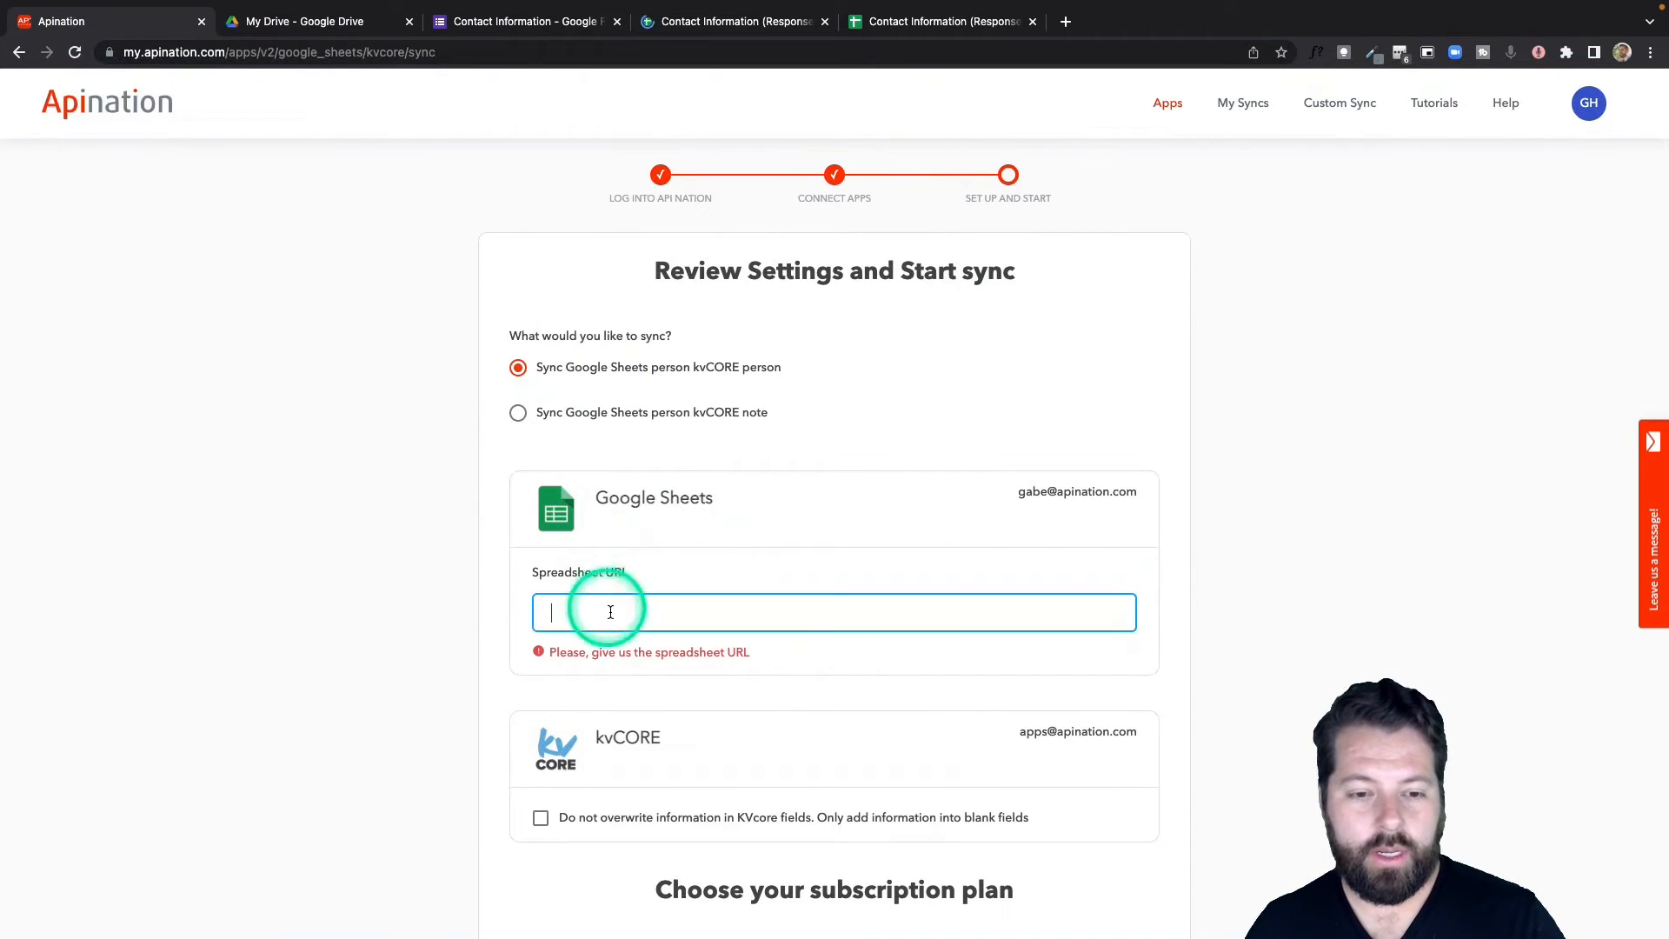
key(ctrl+v)
Tick 'Do not overwrite information in KVcore fields' and subscribe to the $10 Monthly plan.
scroll(732, 556, down, 3)
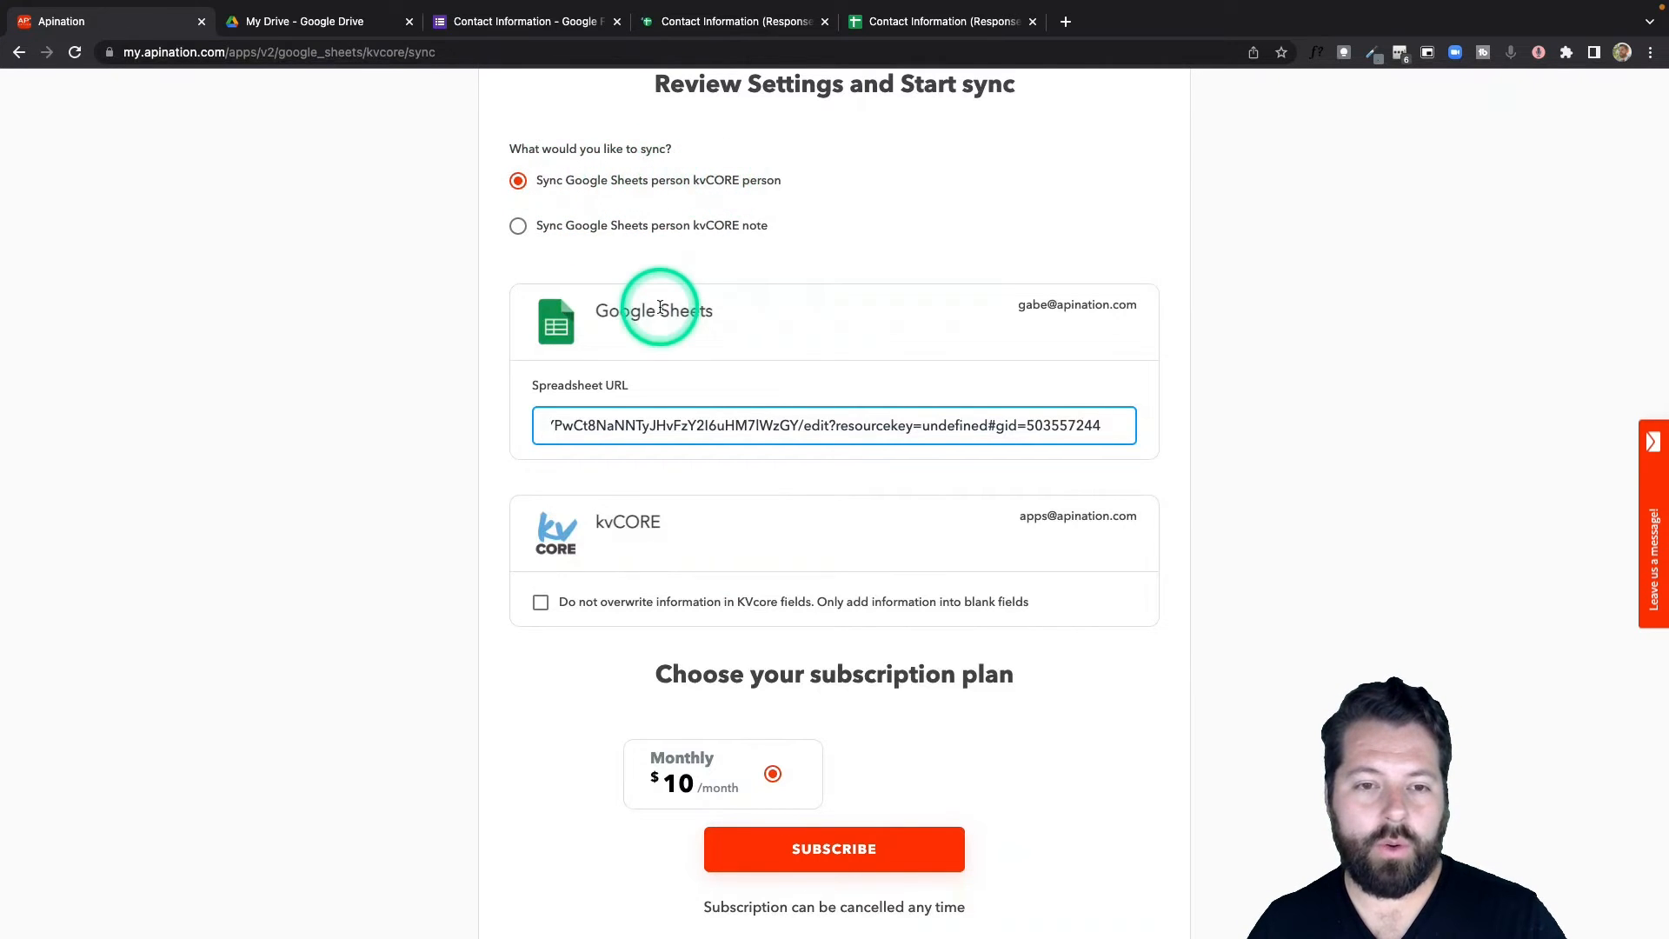
scroll(660, 307, down, 1)
scroll(658, 322, down, 1)
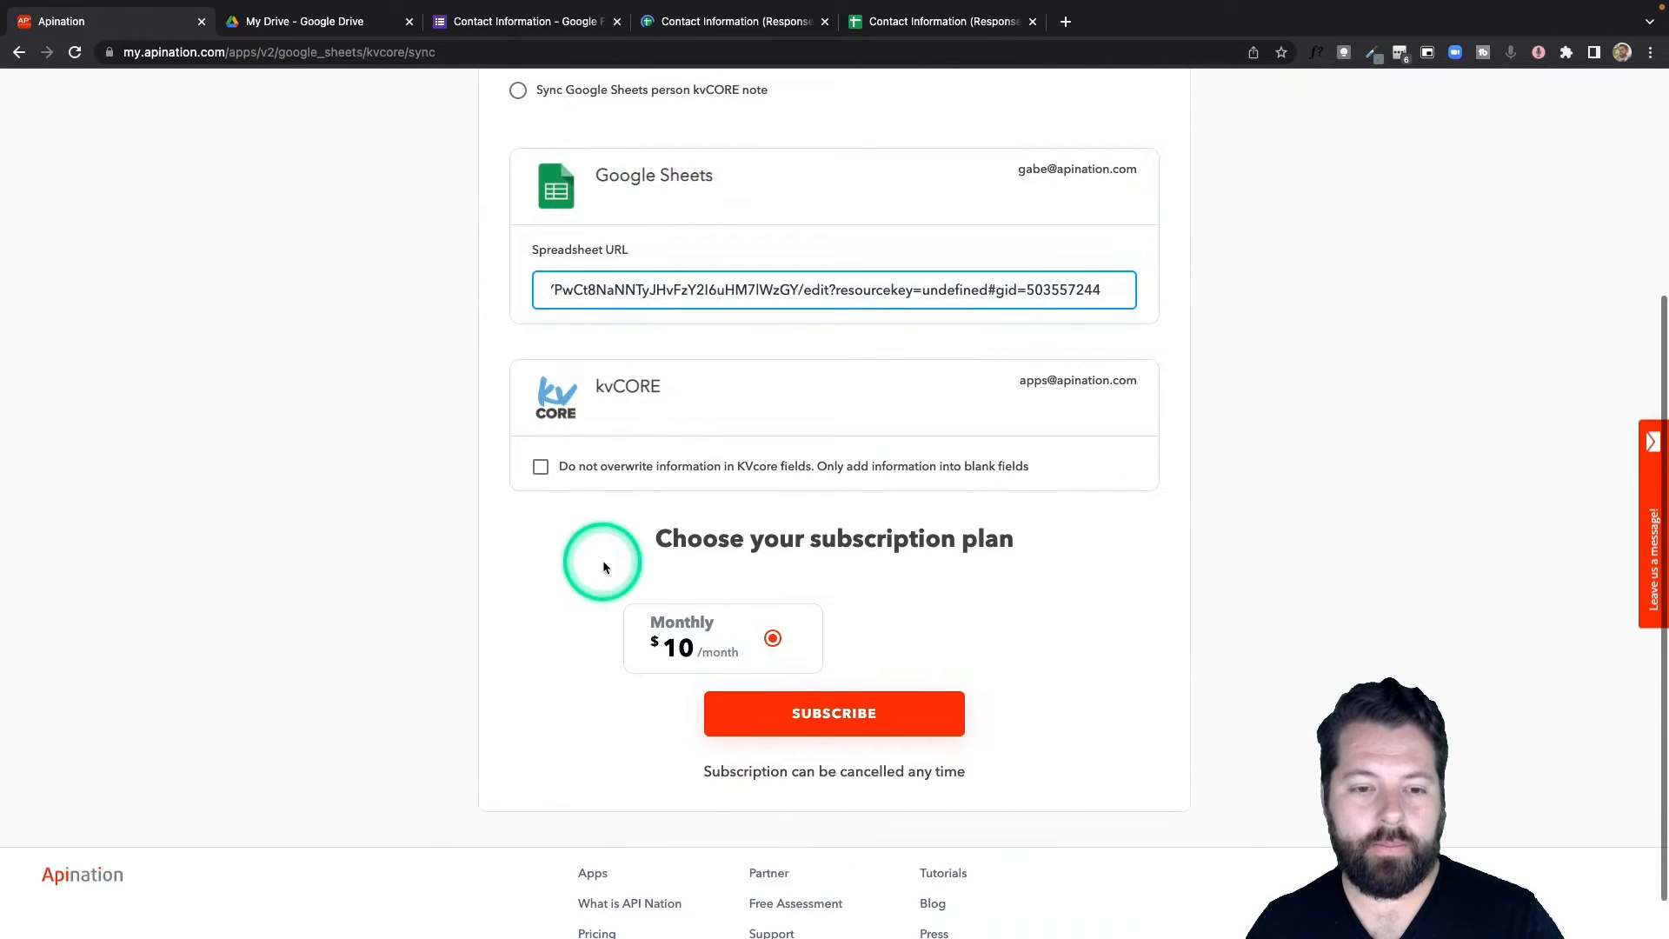
click(624, 470)
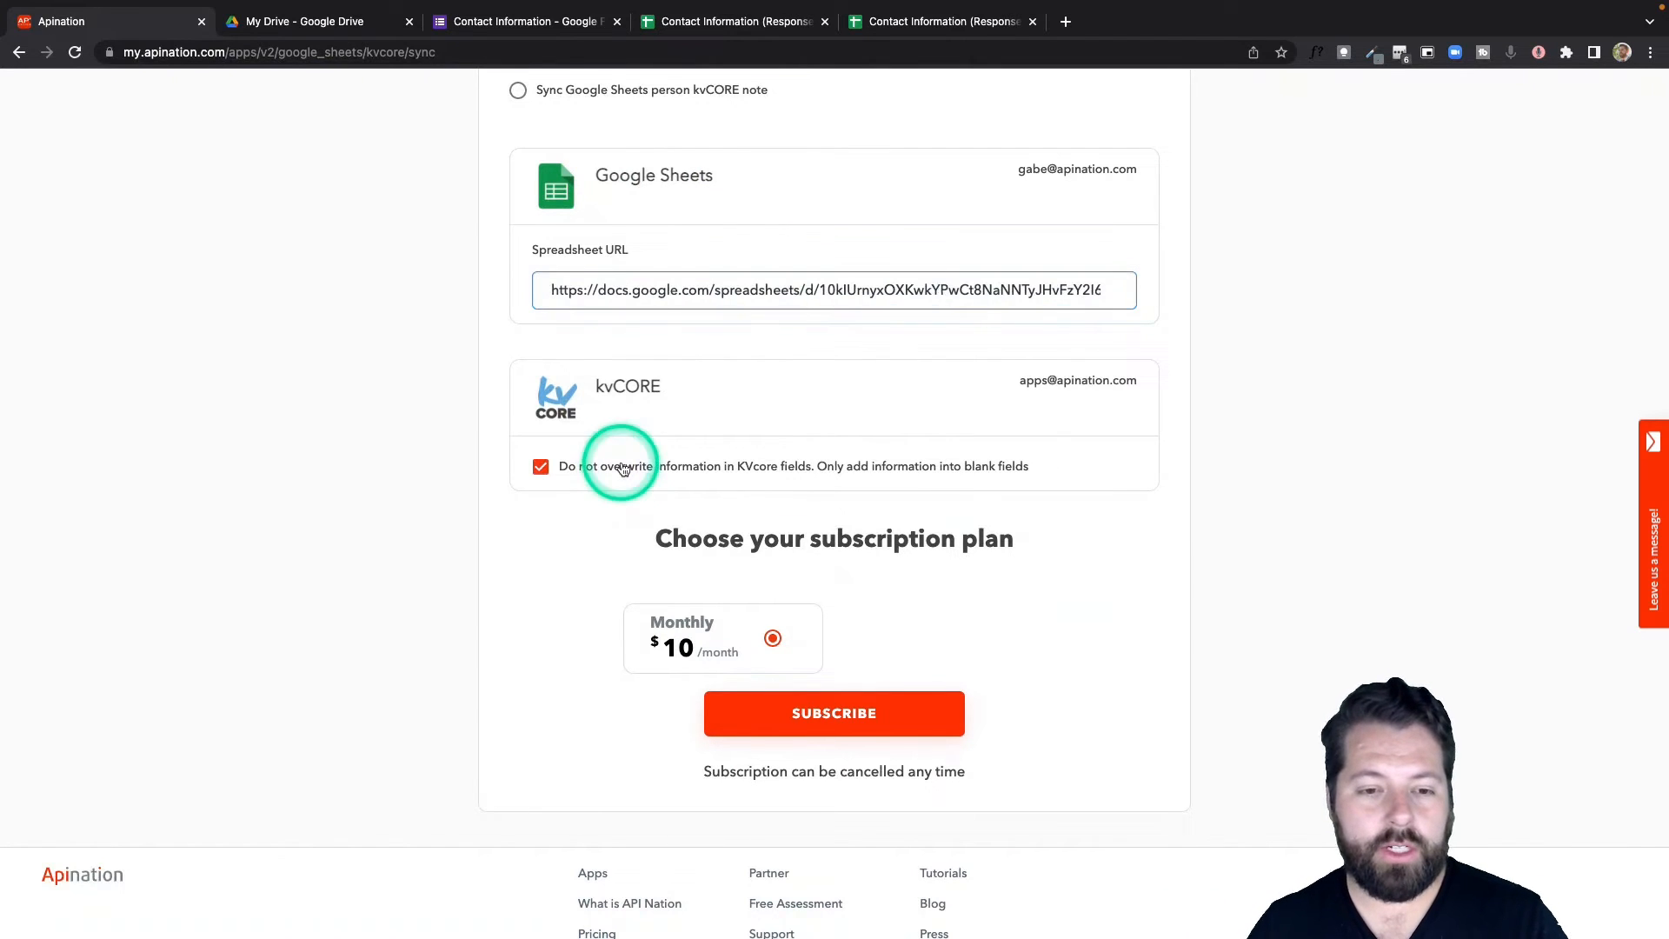
click(858, 735)
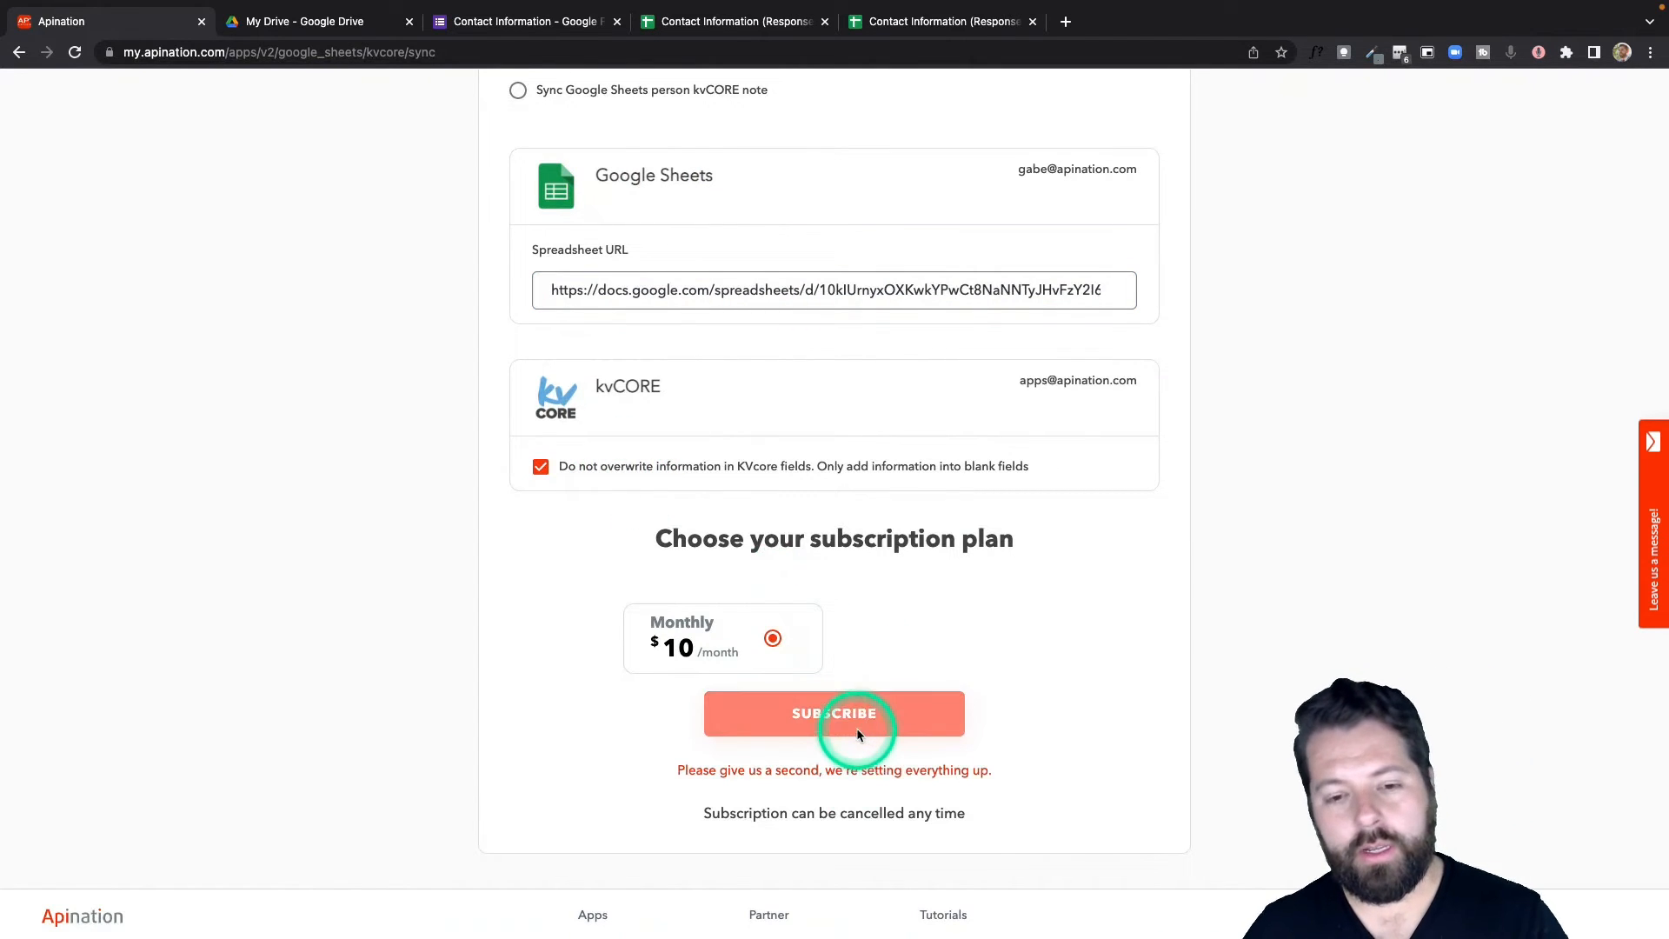
scroll(857, 735, down, 4)
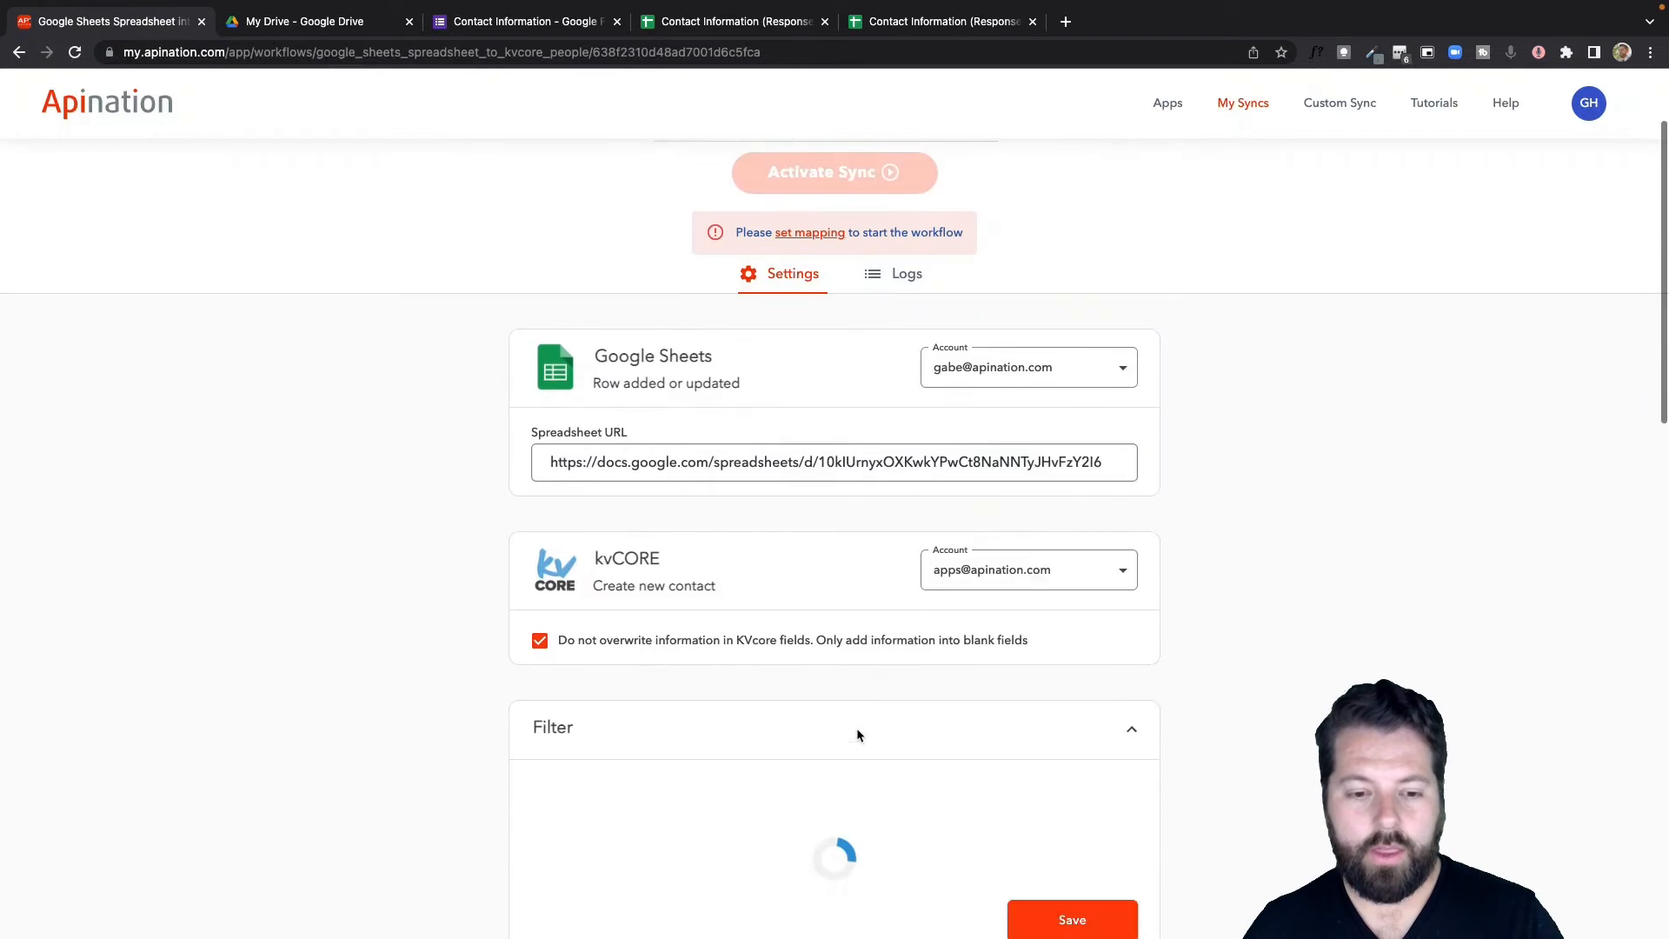
Map sheet columns Name to Full name, Phone number to Phone, and Comments to Note.
scroll(857, 728, up, 1)
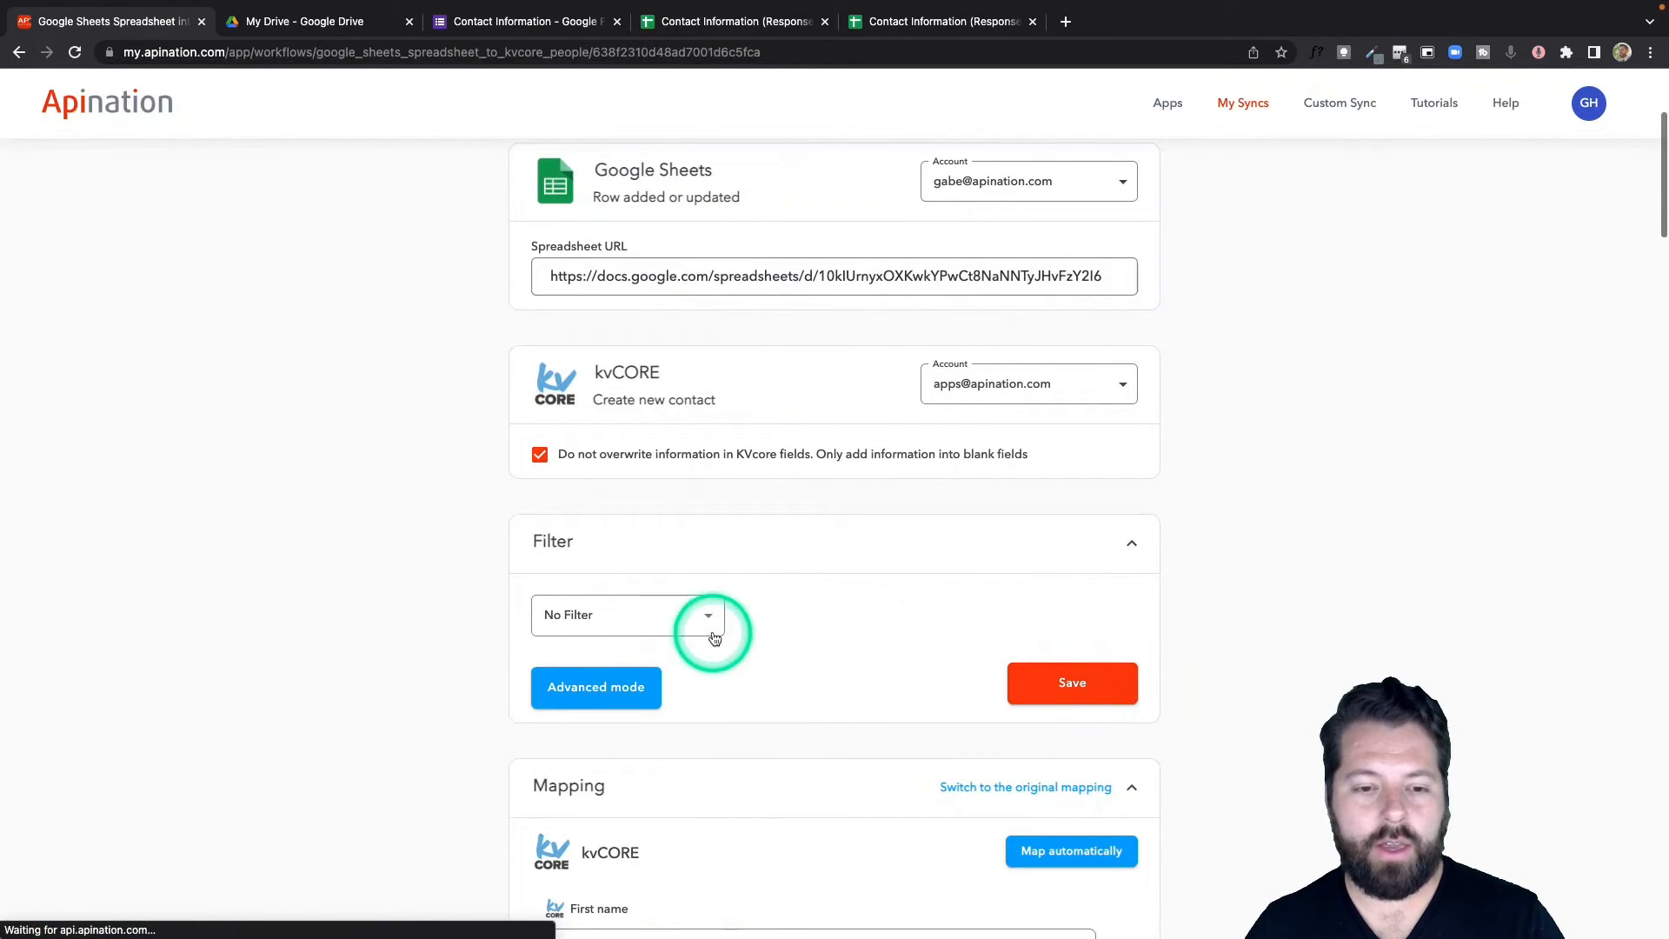
scroll(771, 675, down, 5)
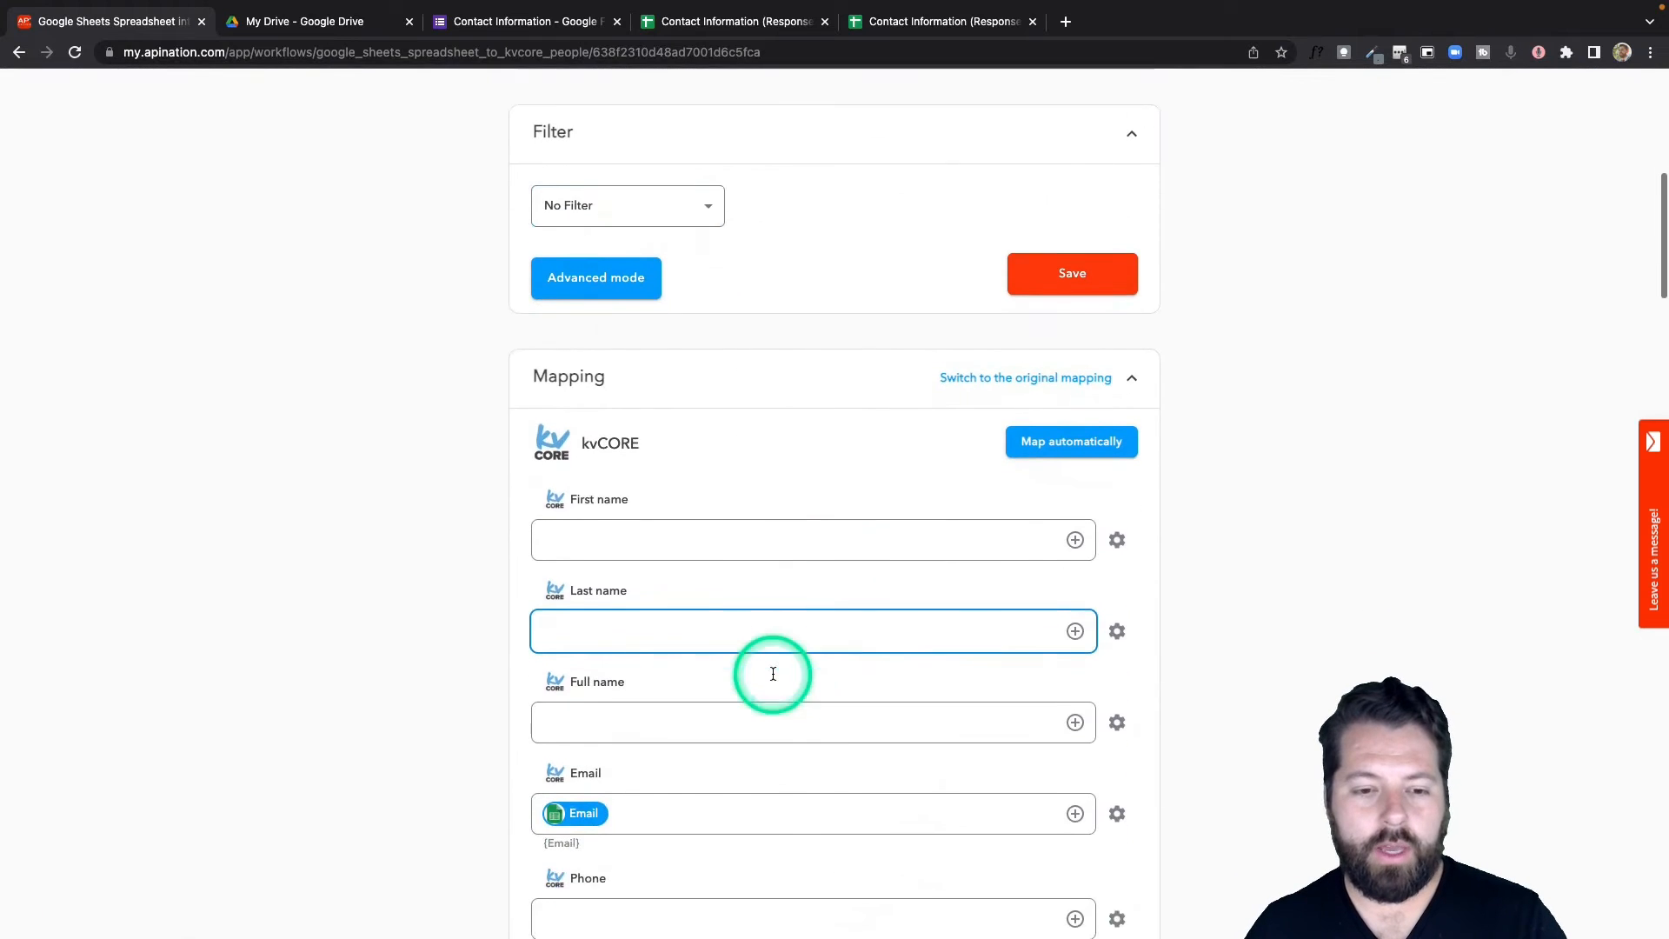
scroll(772, 674, down, 6)
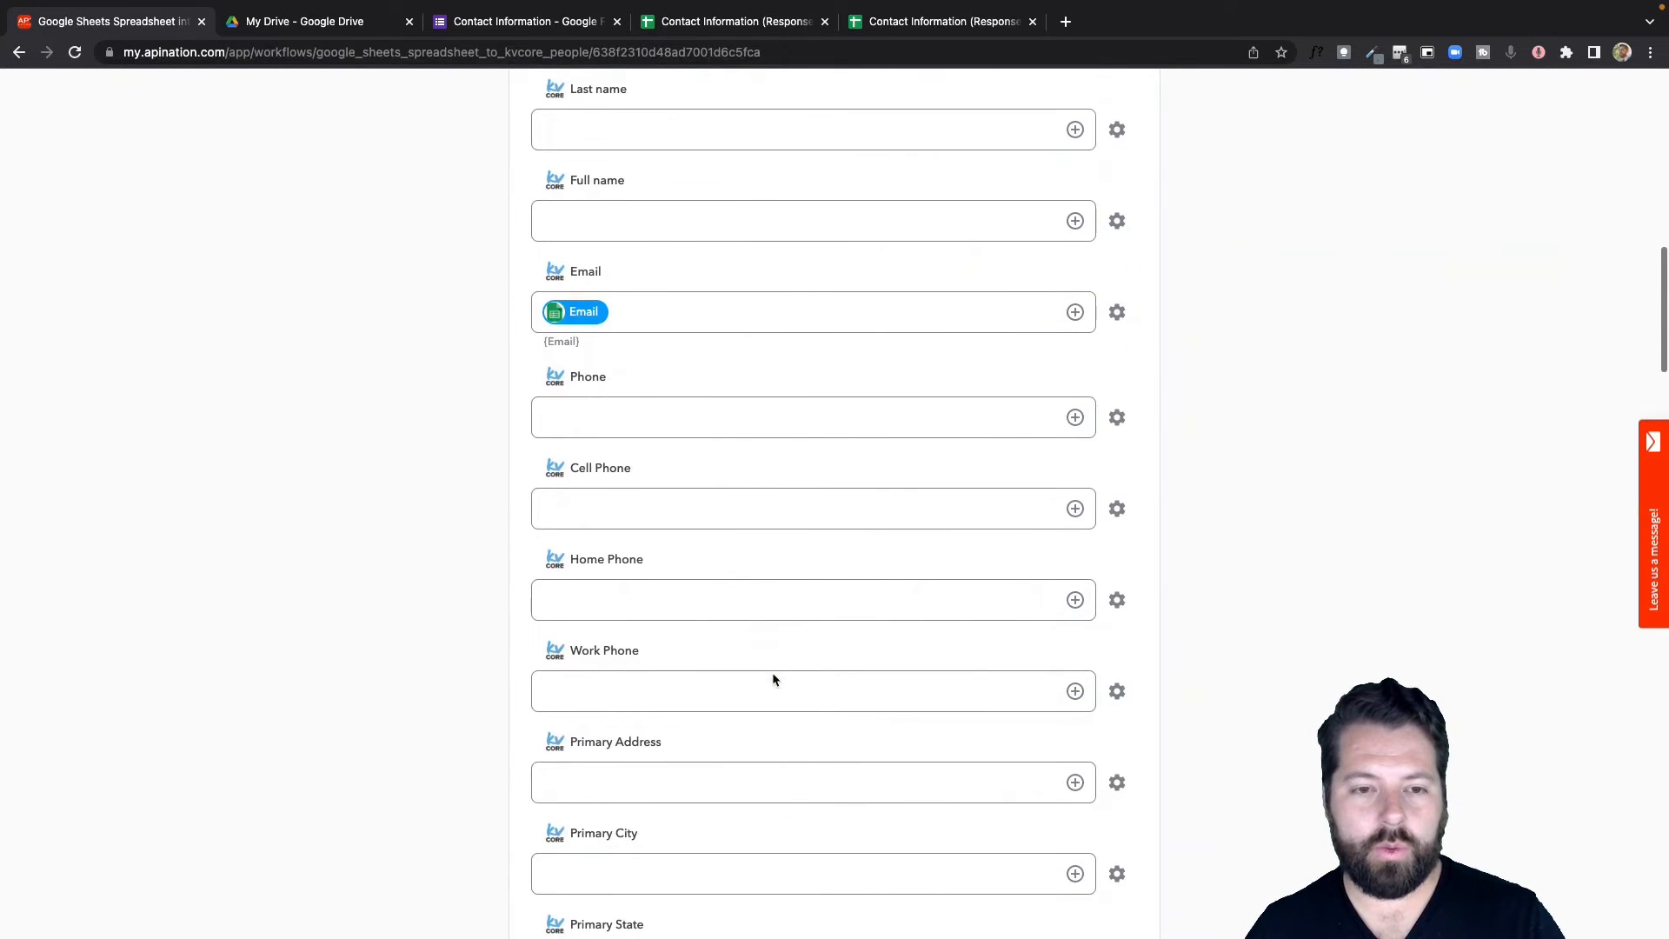
scroll(773, 680, down, 4)
scroll(773, 680, up, 8)
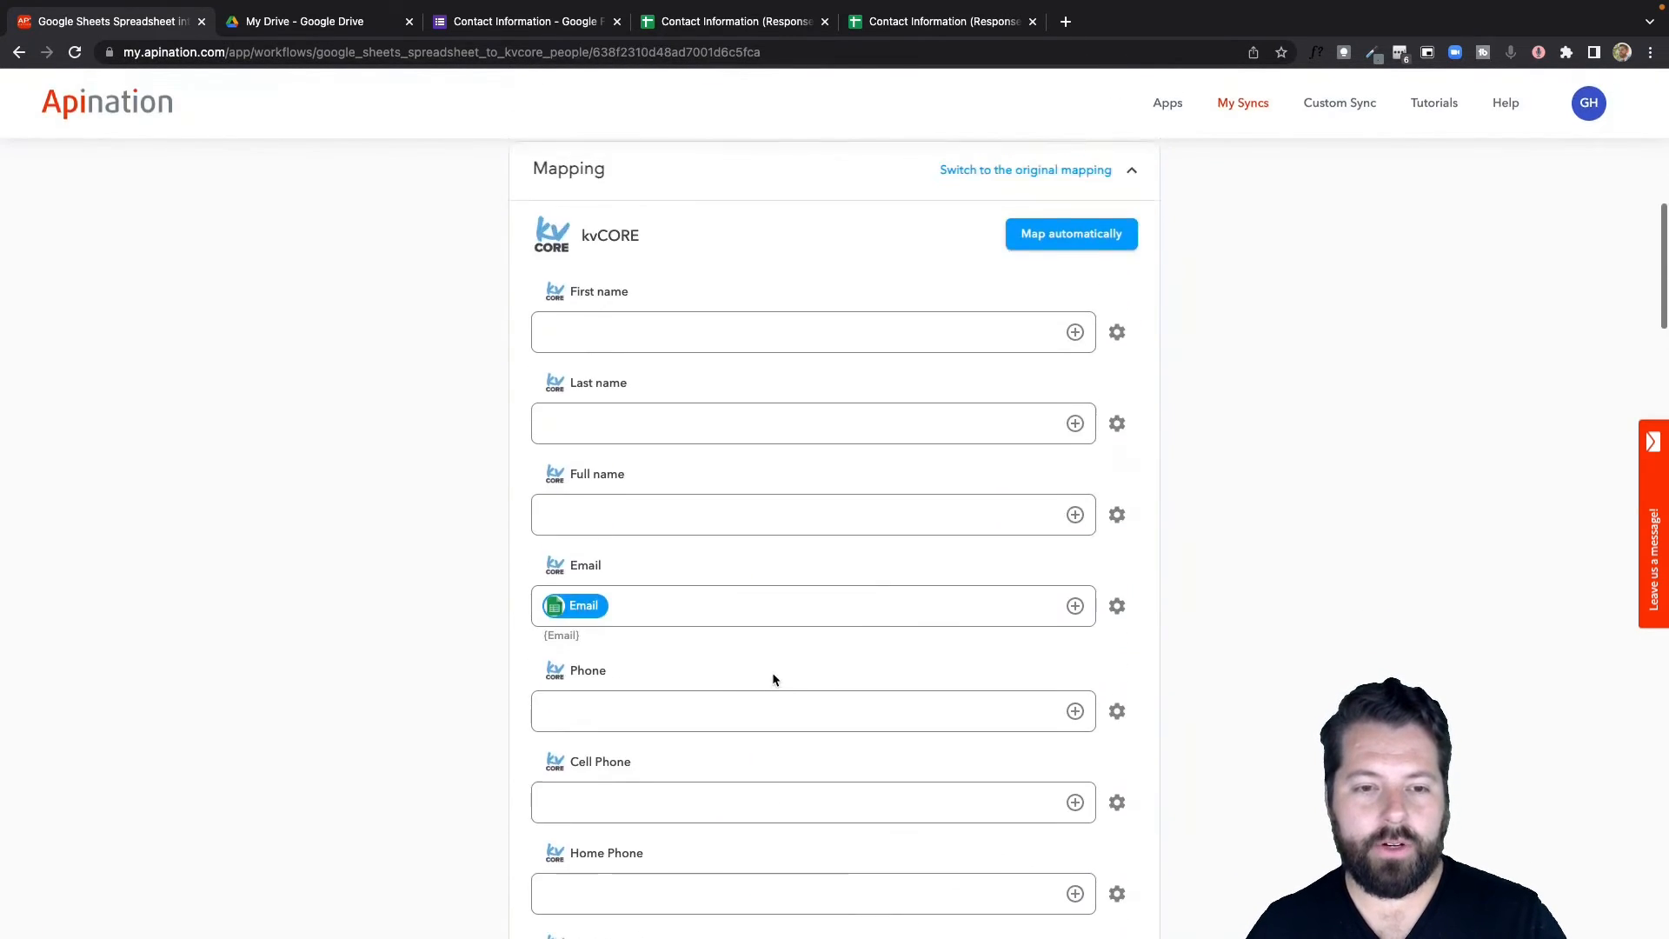
scroll(773, 677, up, 2)
click(1075, 670)
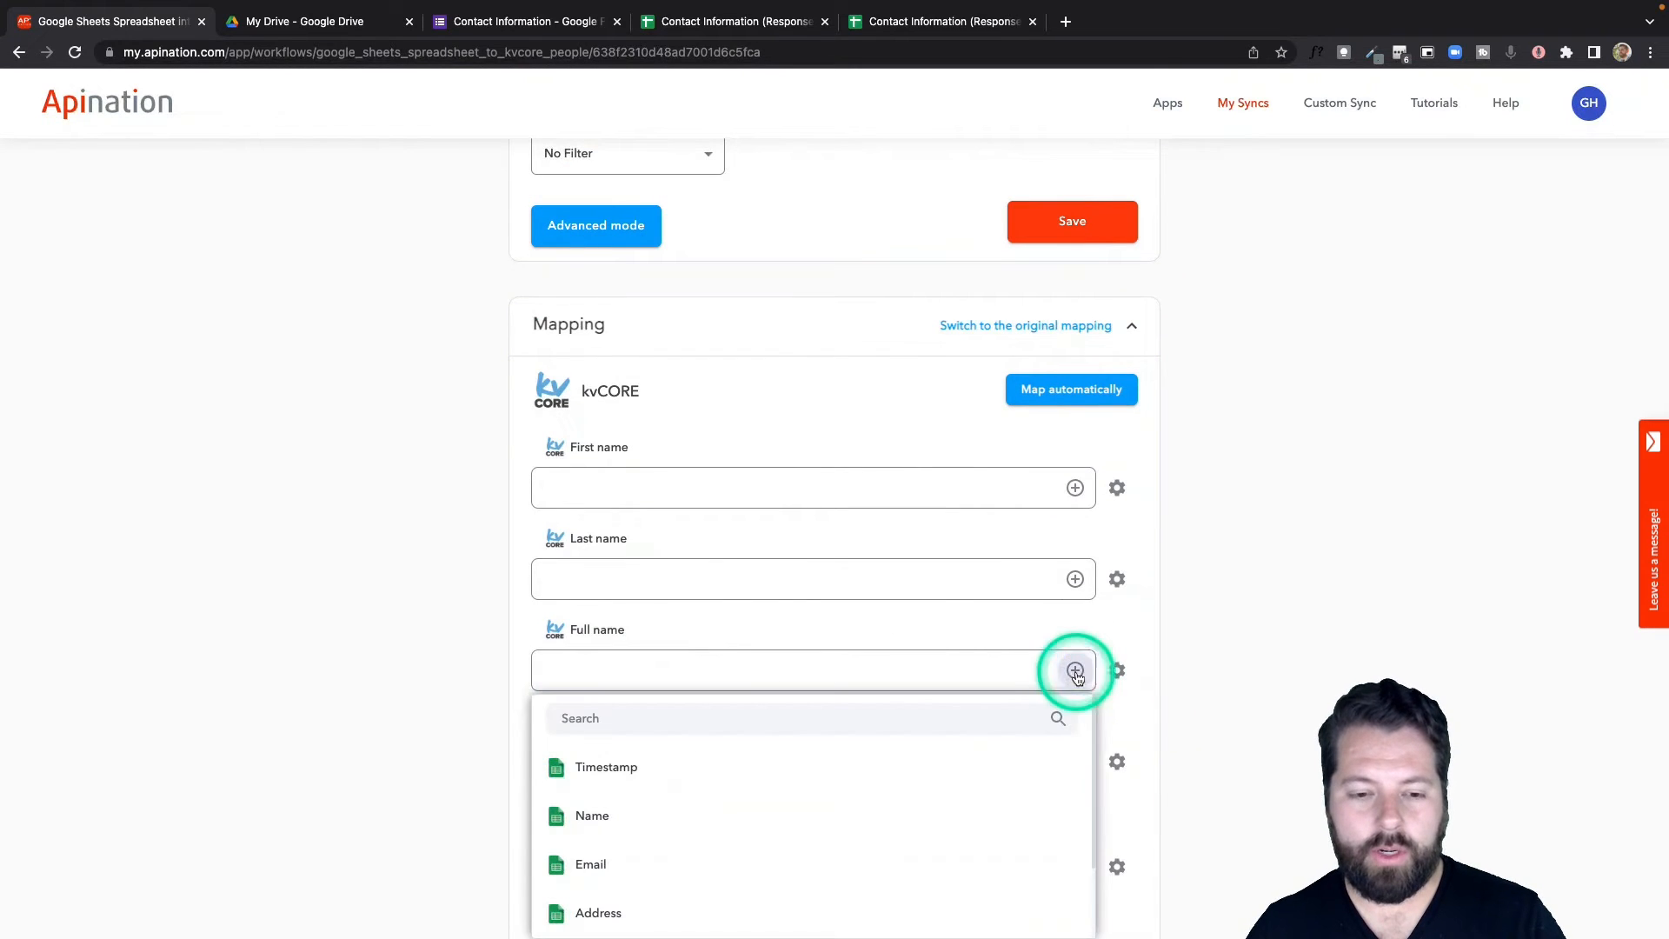
click(653, 817)
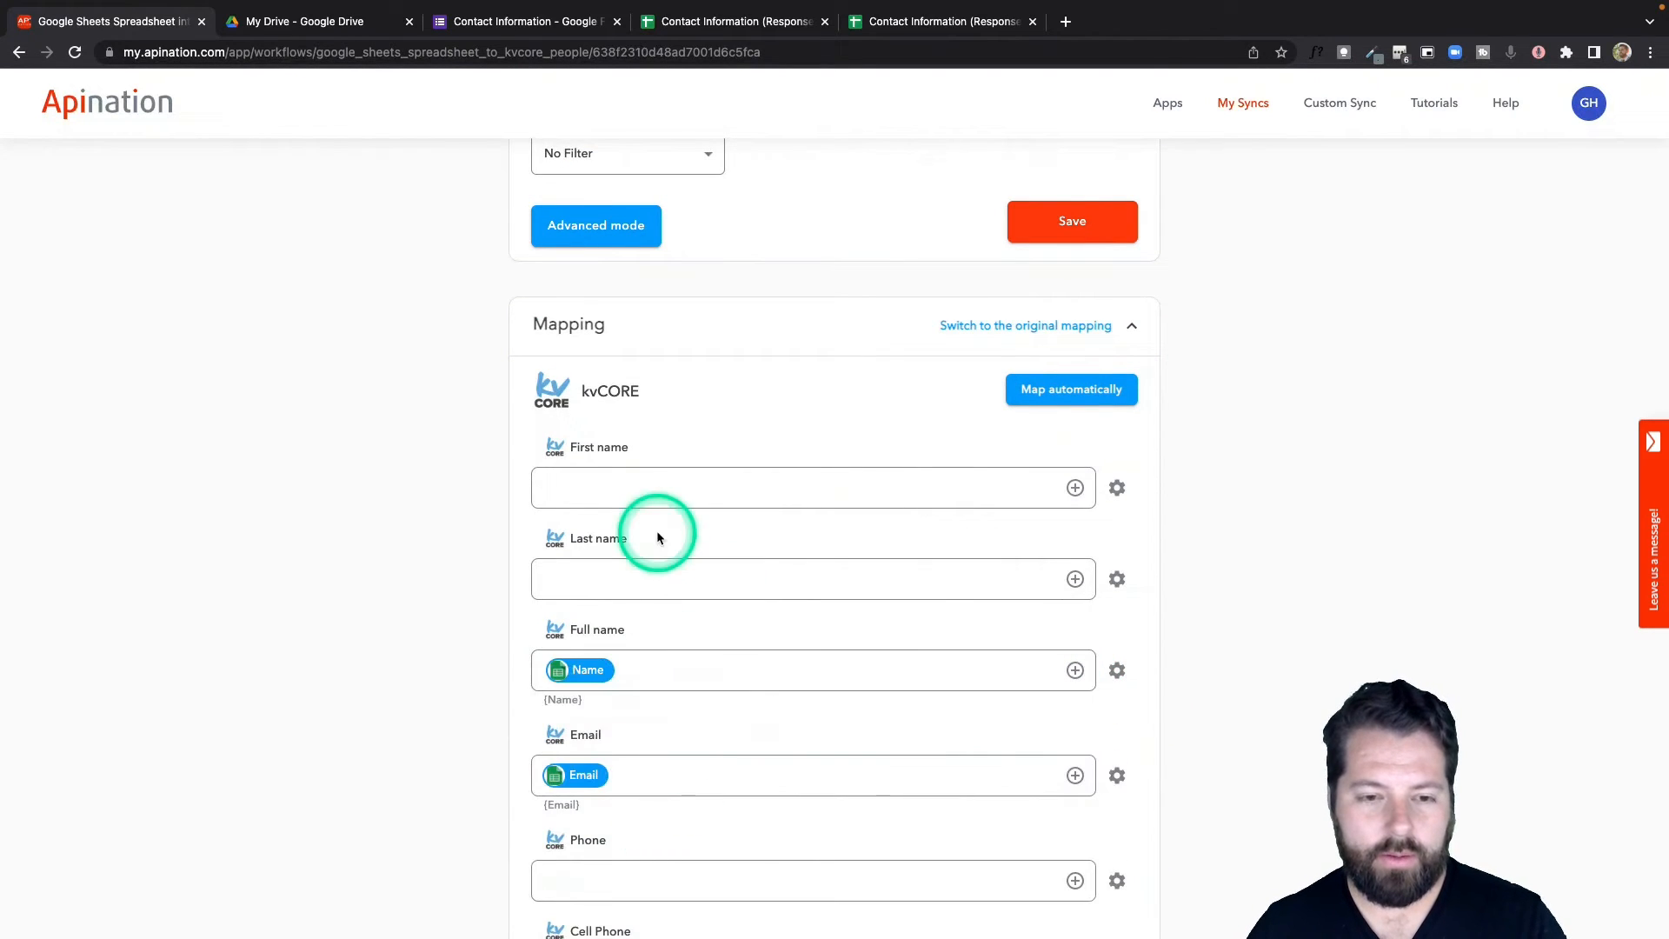
scroll(670, 534, down, 2)
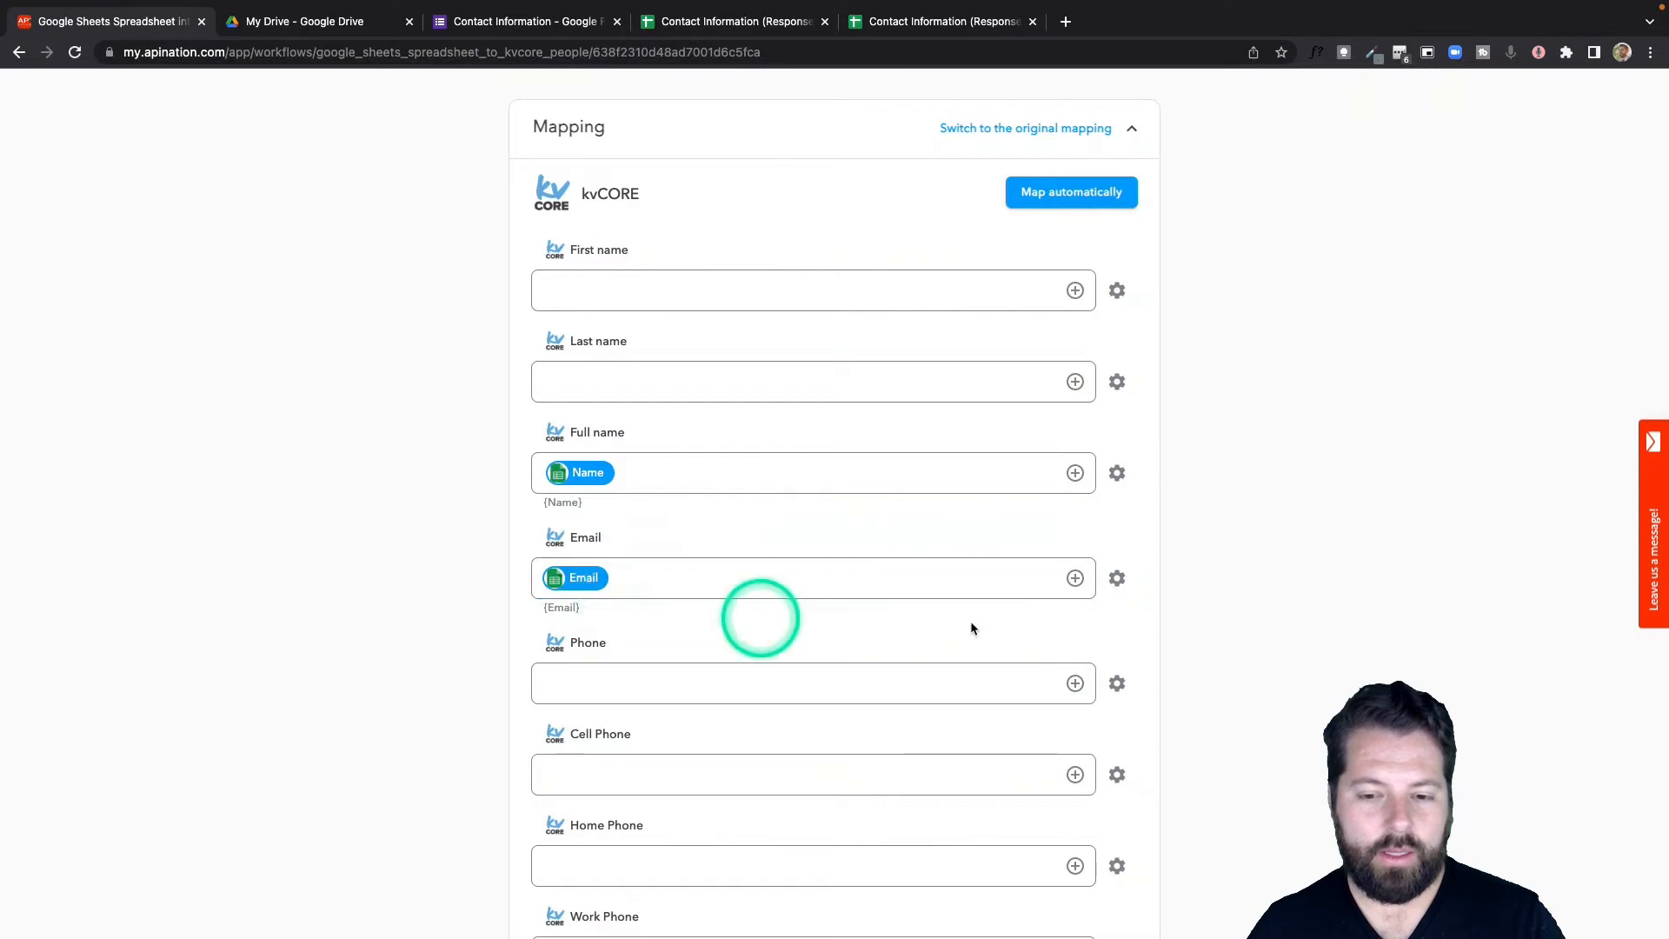
click(1075, 683)
scroll(867, 840, down, 2)
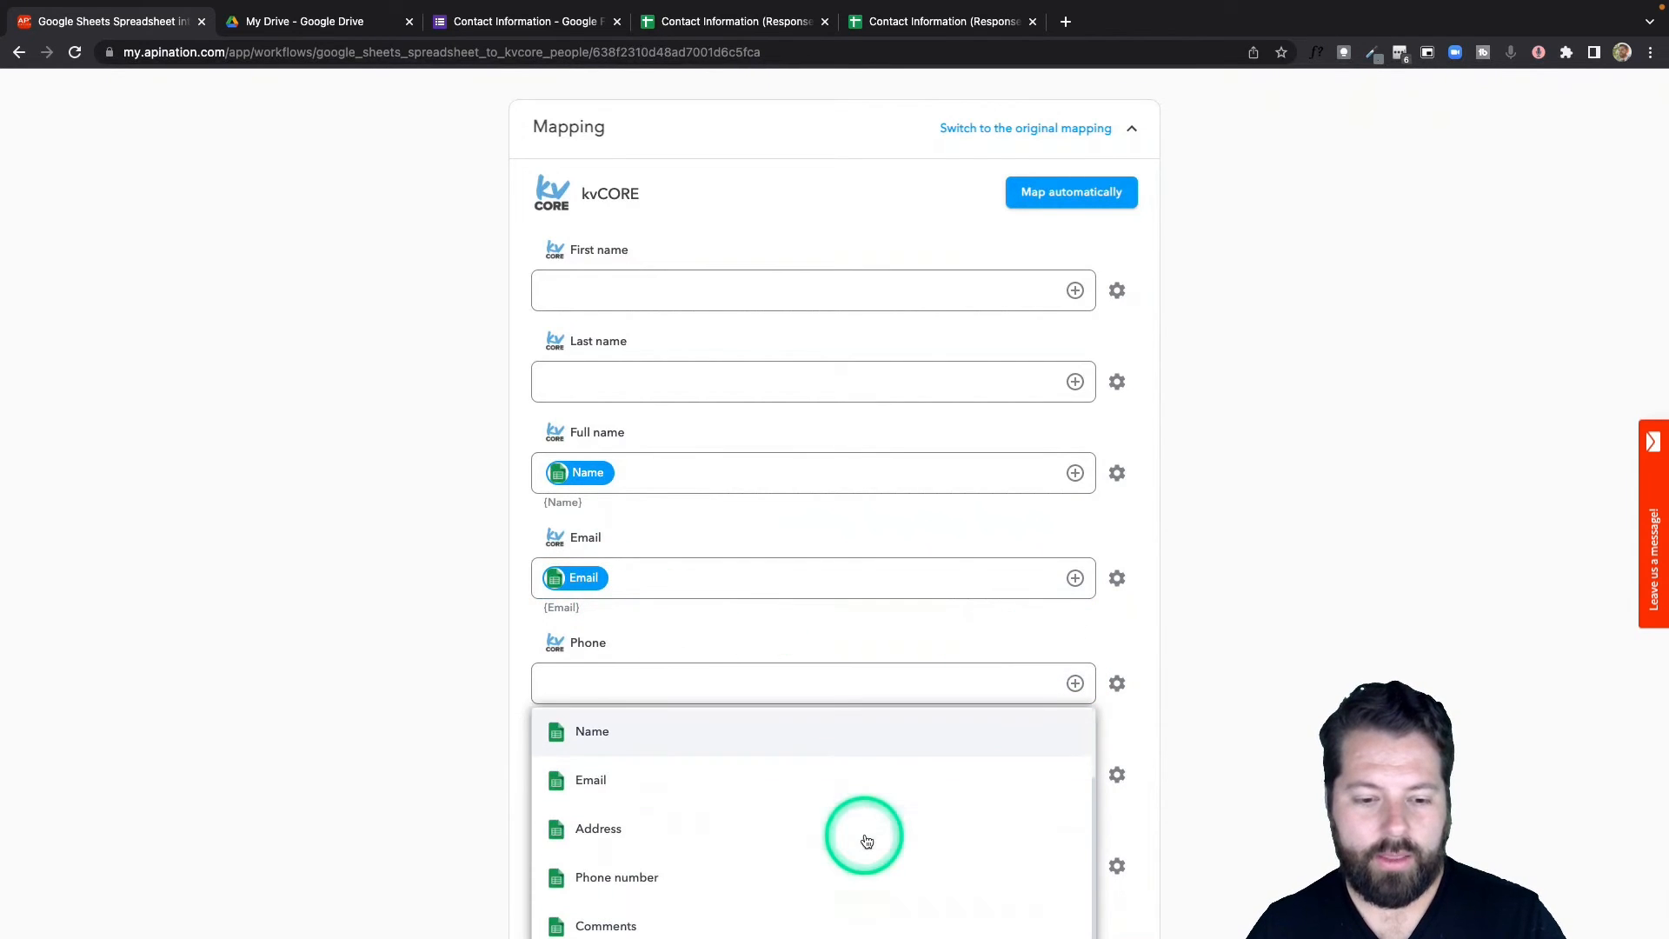
click(841, 867)
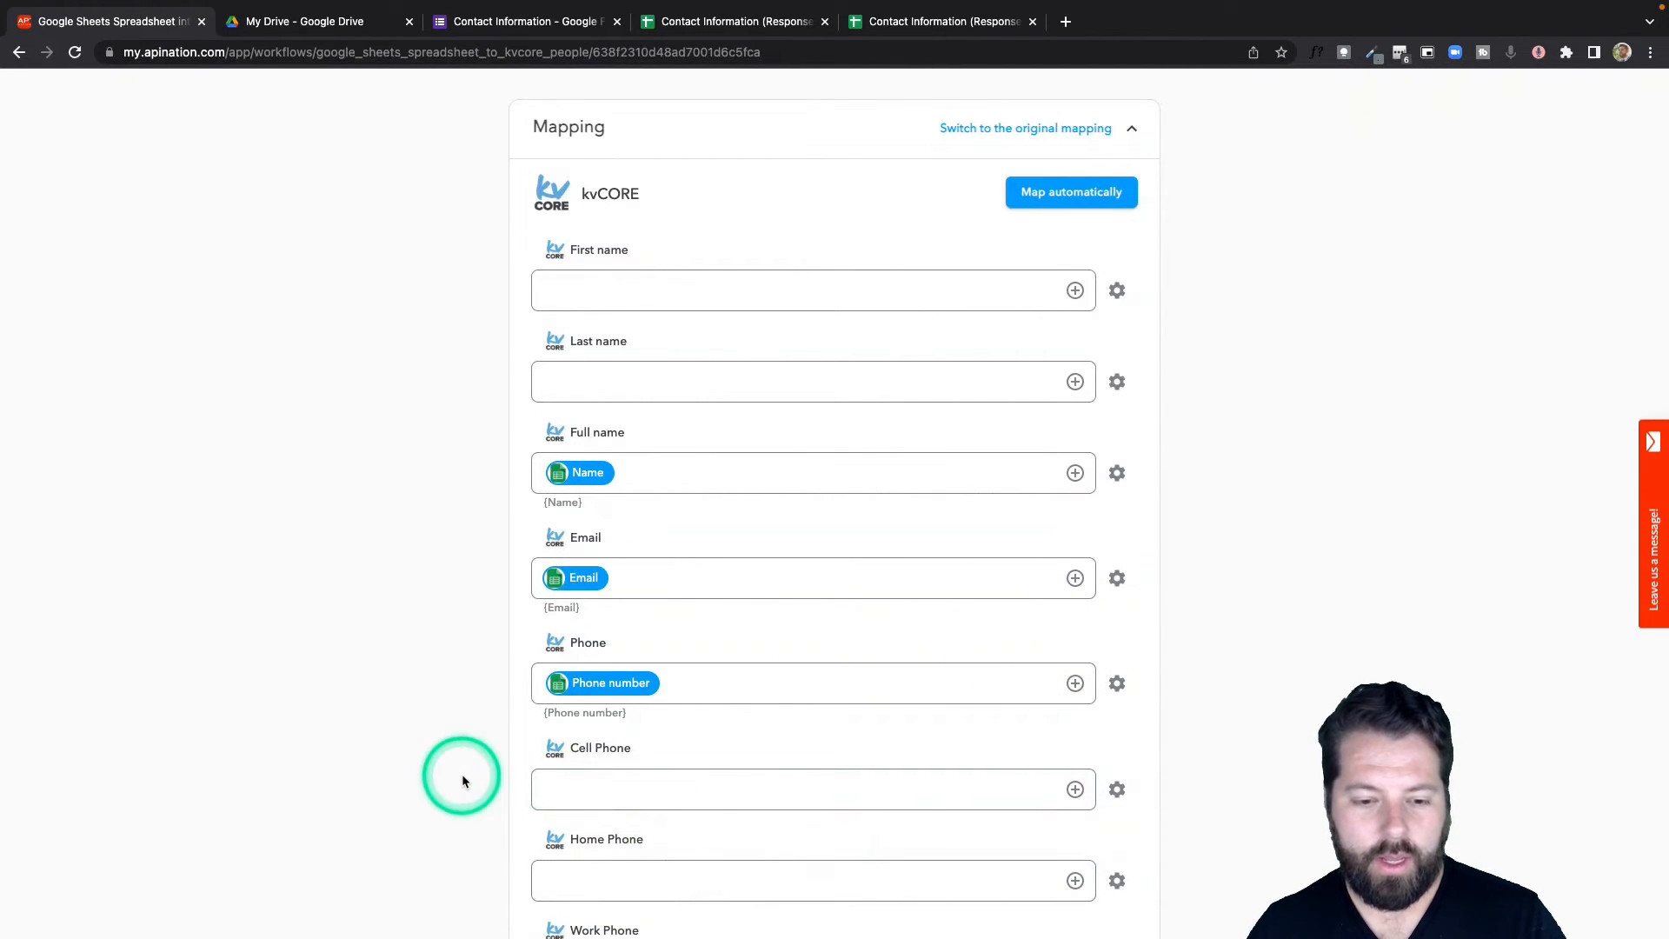
scroll(462, 773, down, 8)
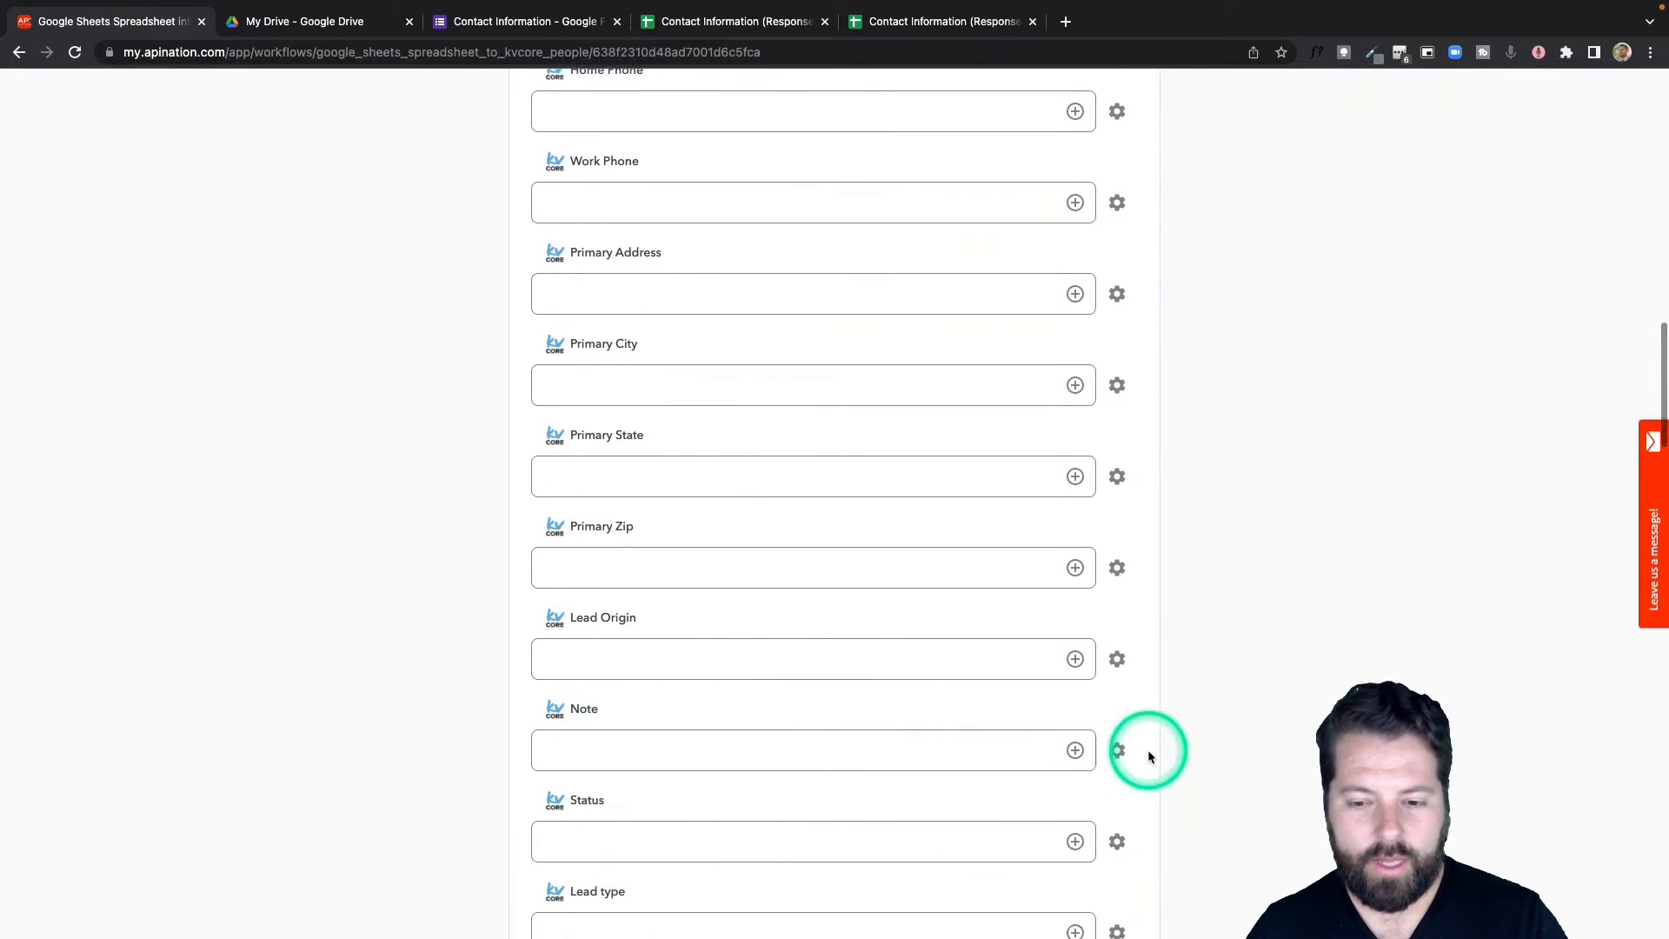
click(1076, 749)
scroll(776, 834, down, 2)
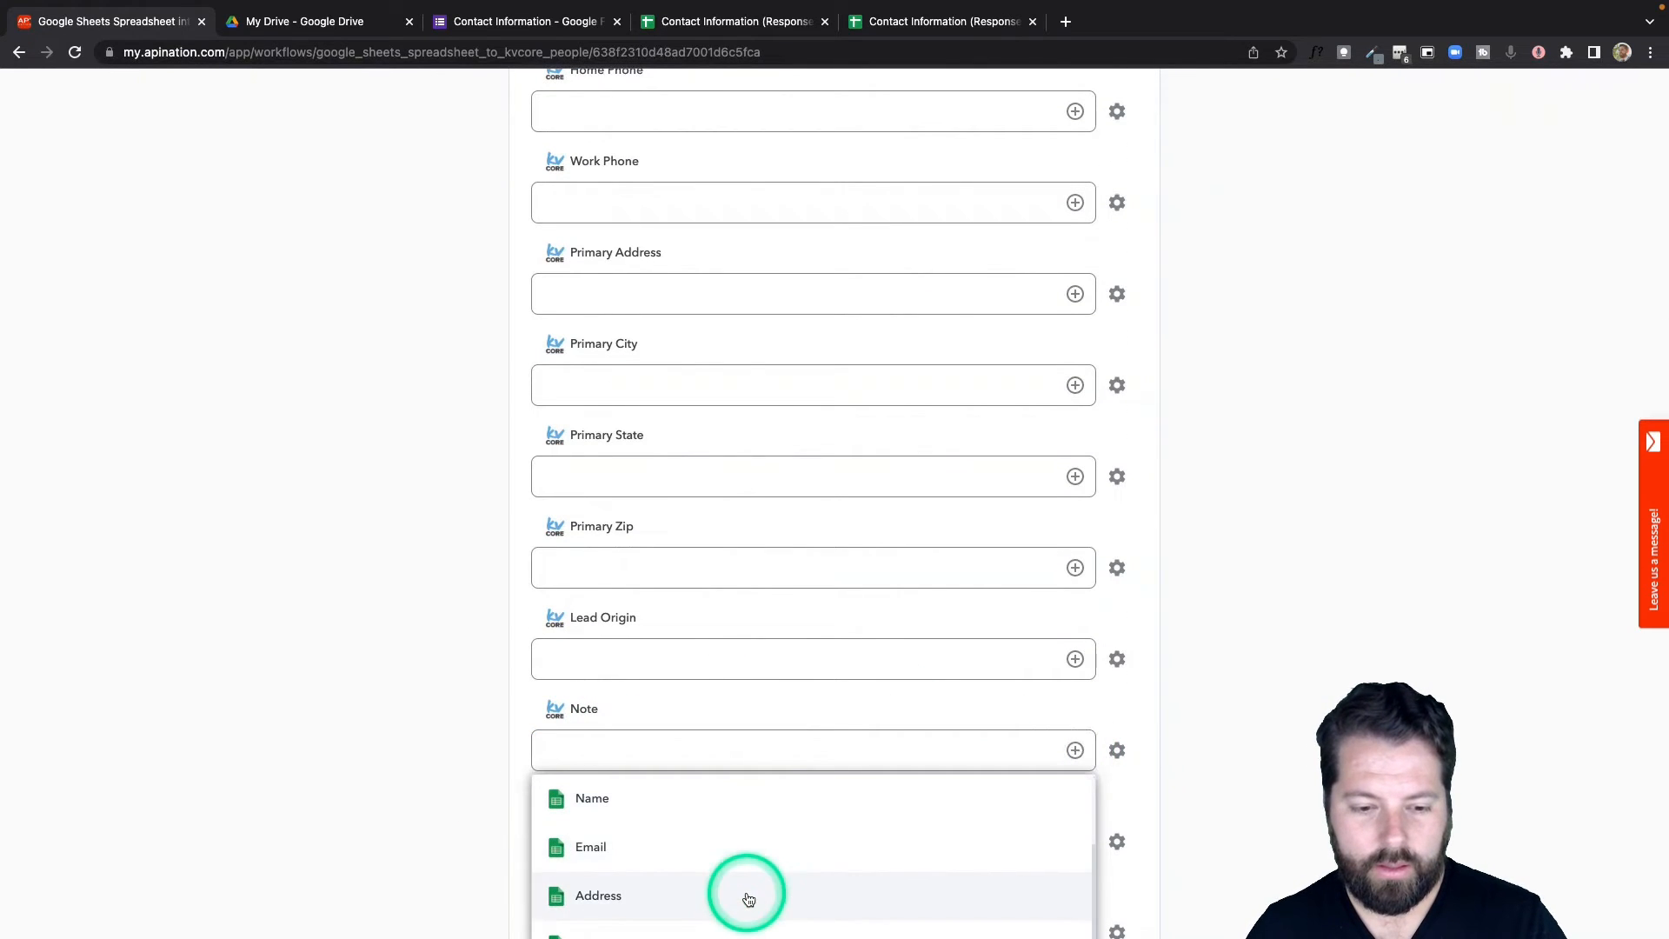
scroll(462, 895, down, 2)
click(629, 850)
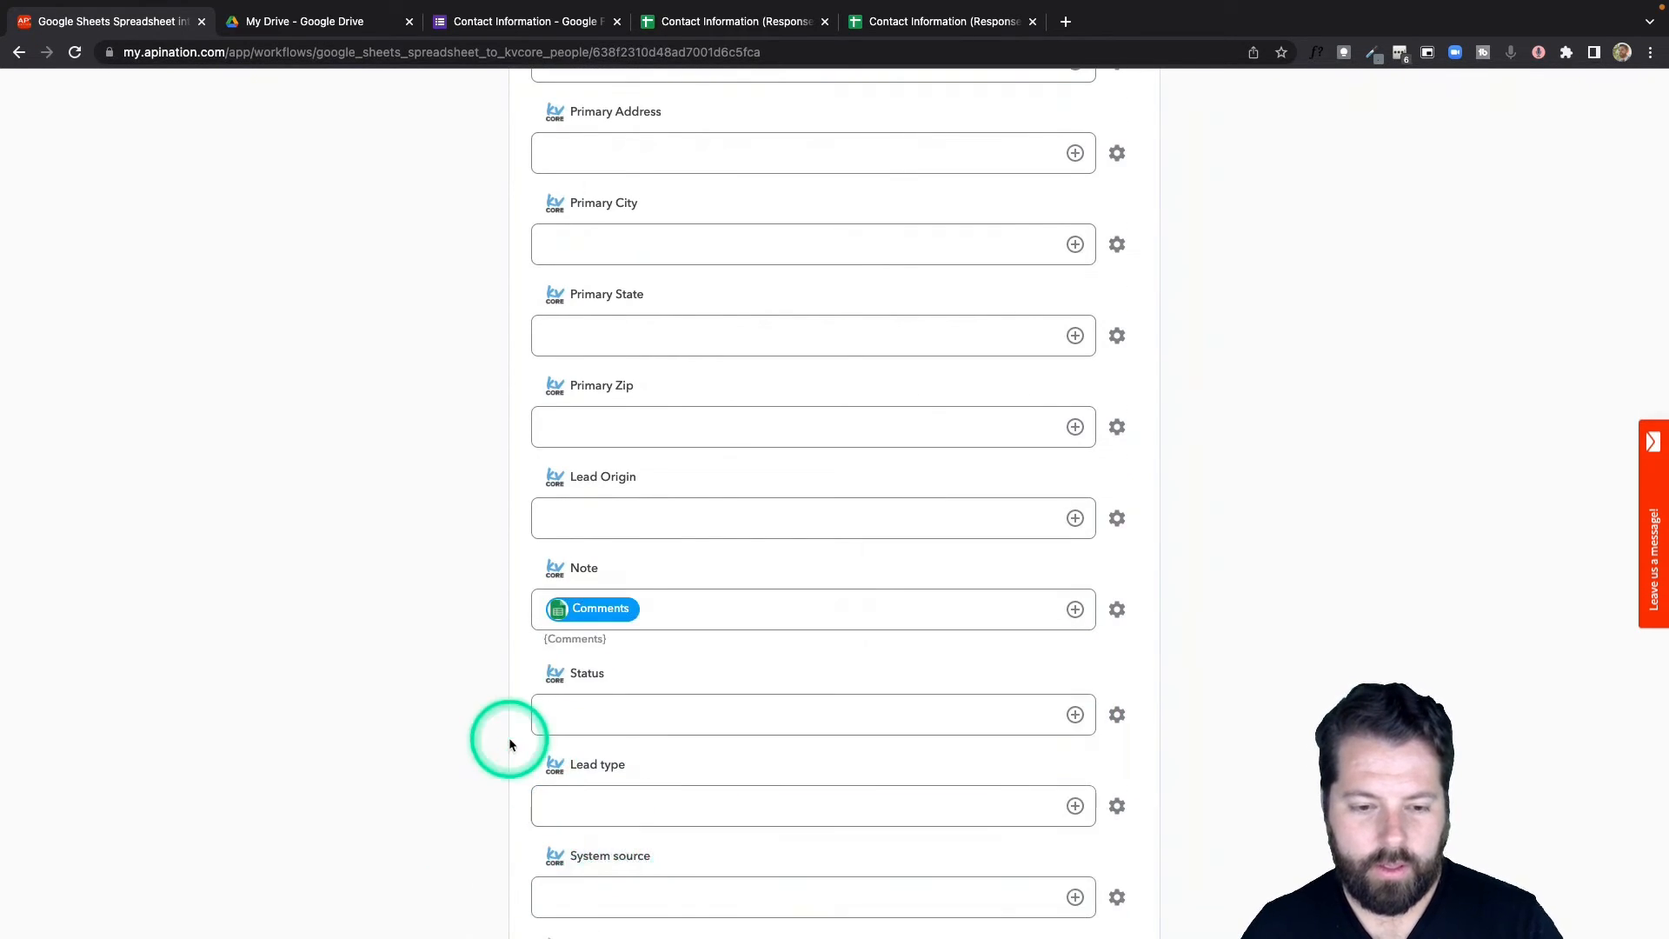
Activate the Google Sheets-into-kvCORE sync and return to the contact form.
scroll(510, 739, up, 15)
scroll(511, 746, up, 3)
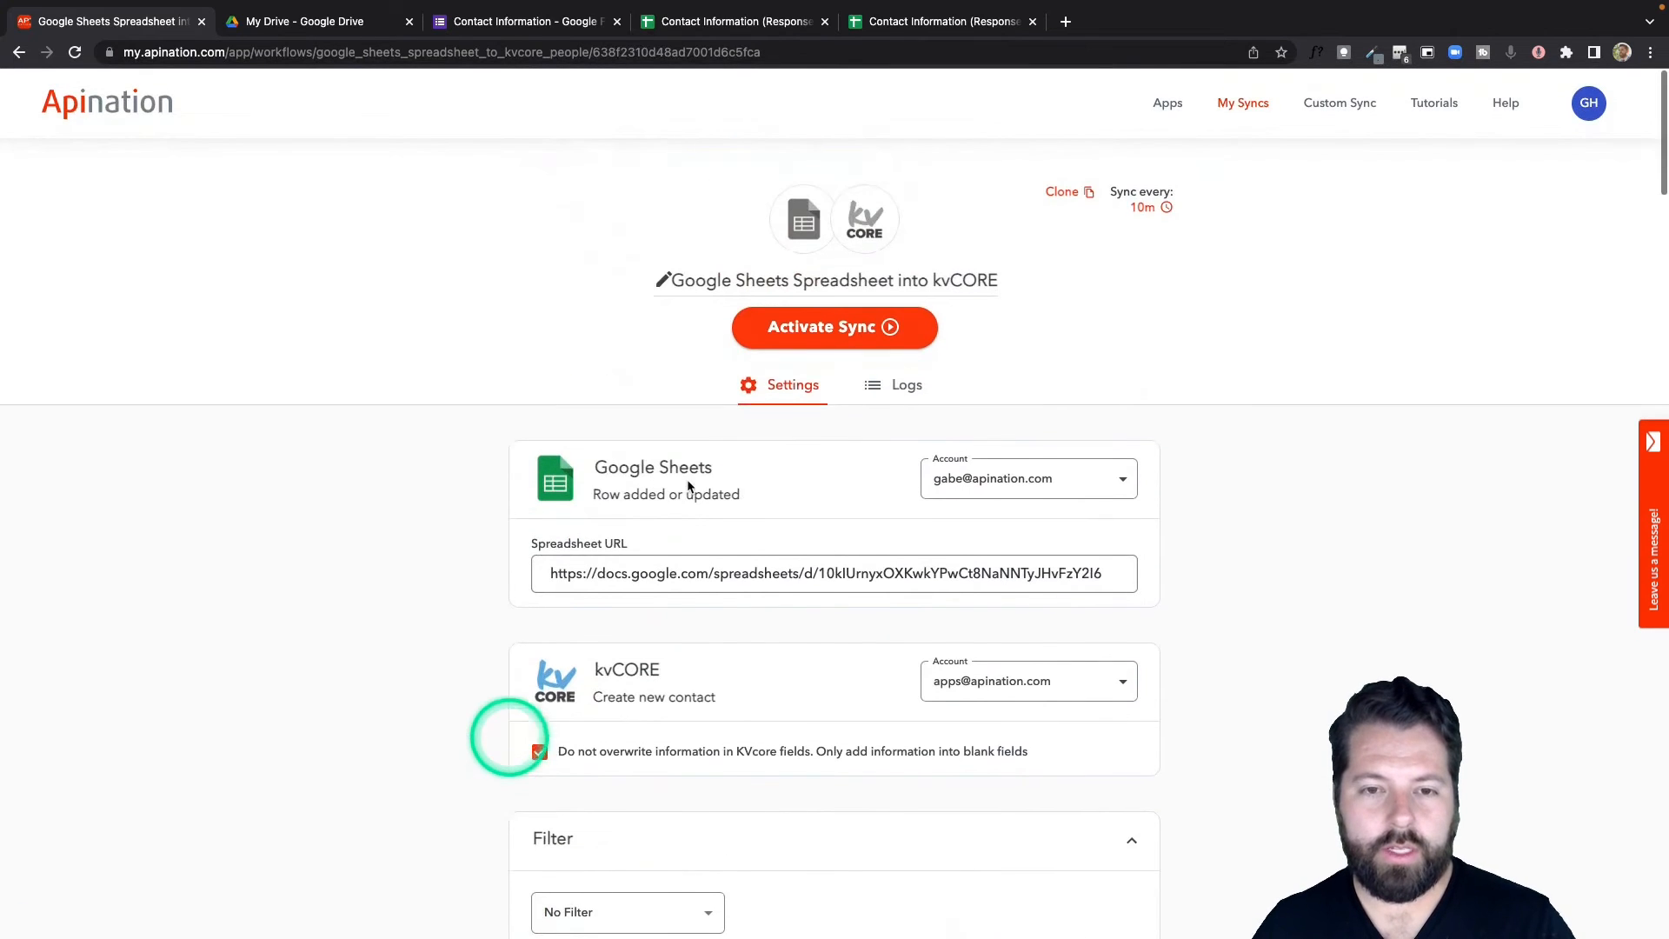
click(854, 320)
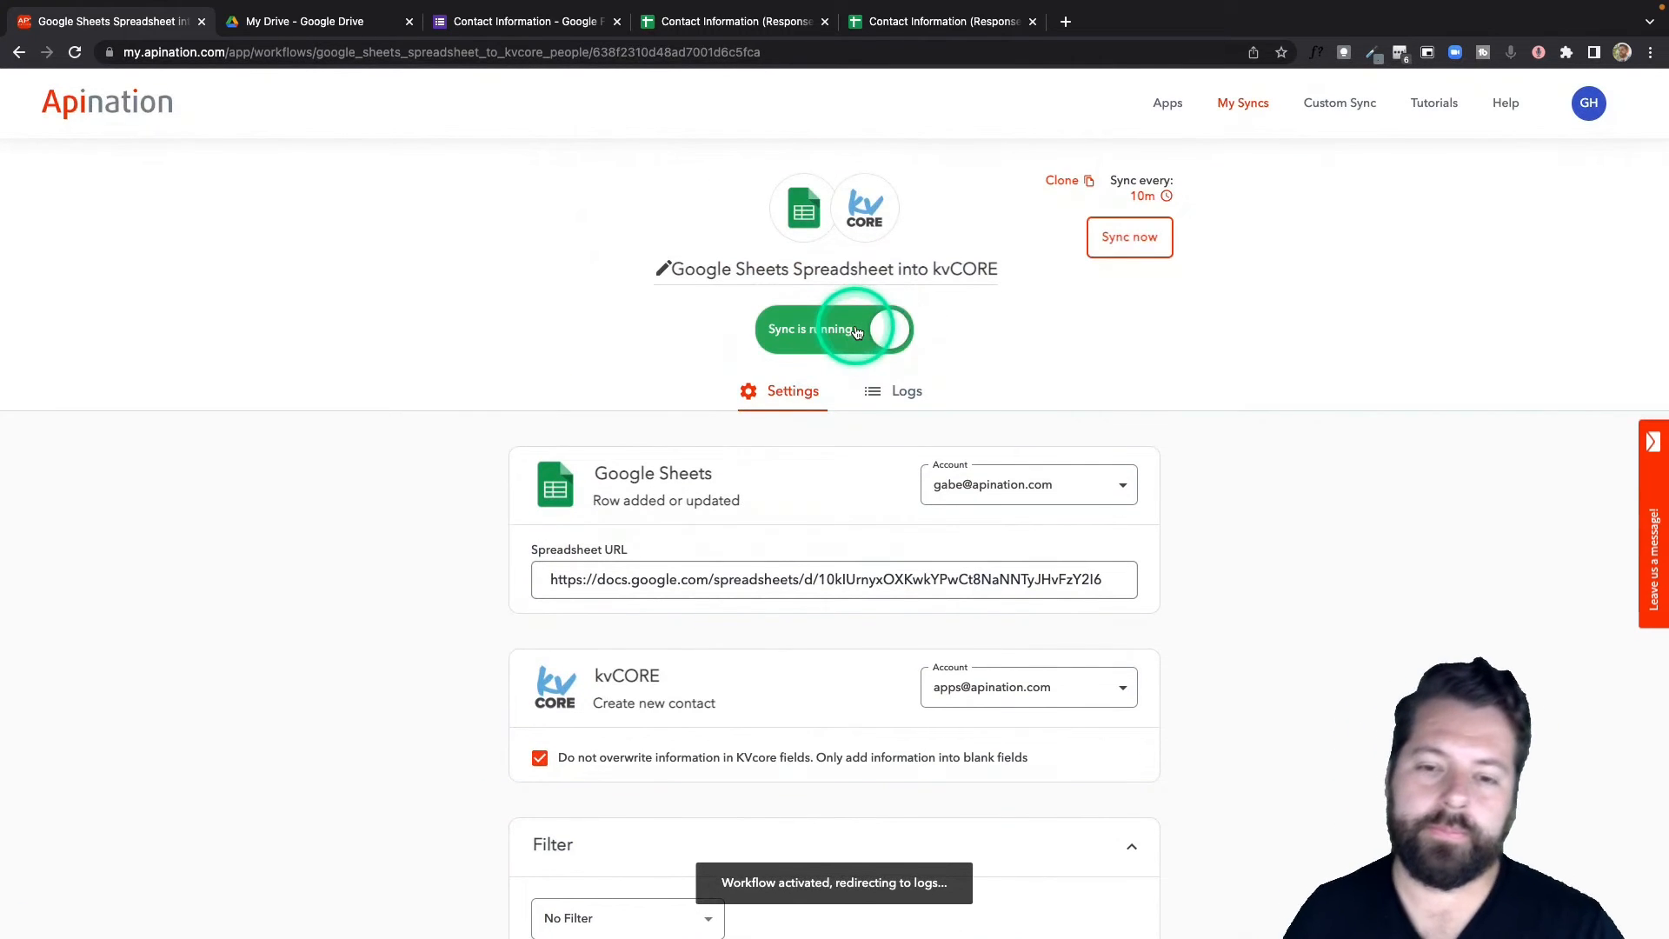
click(570, 34)
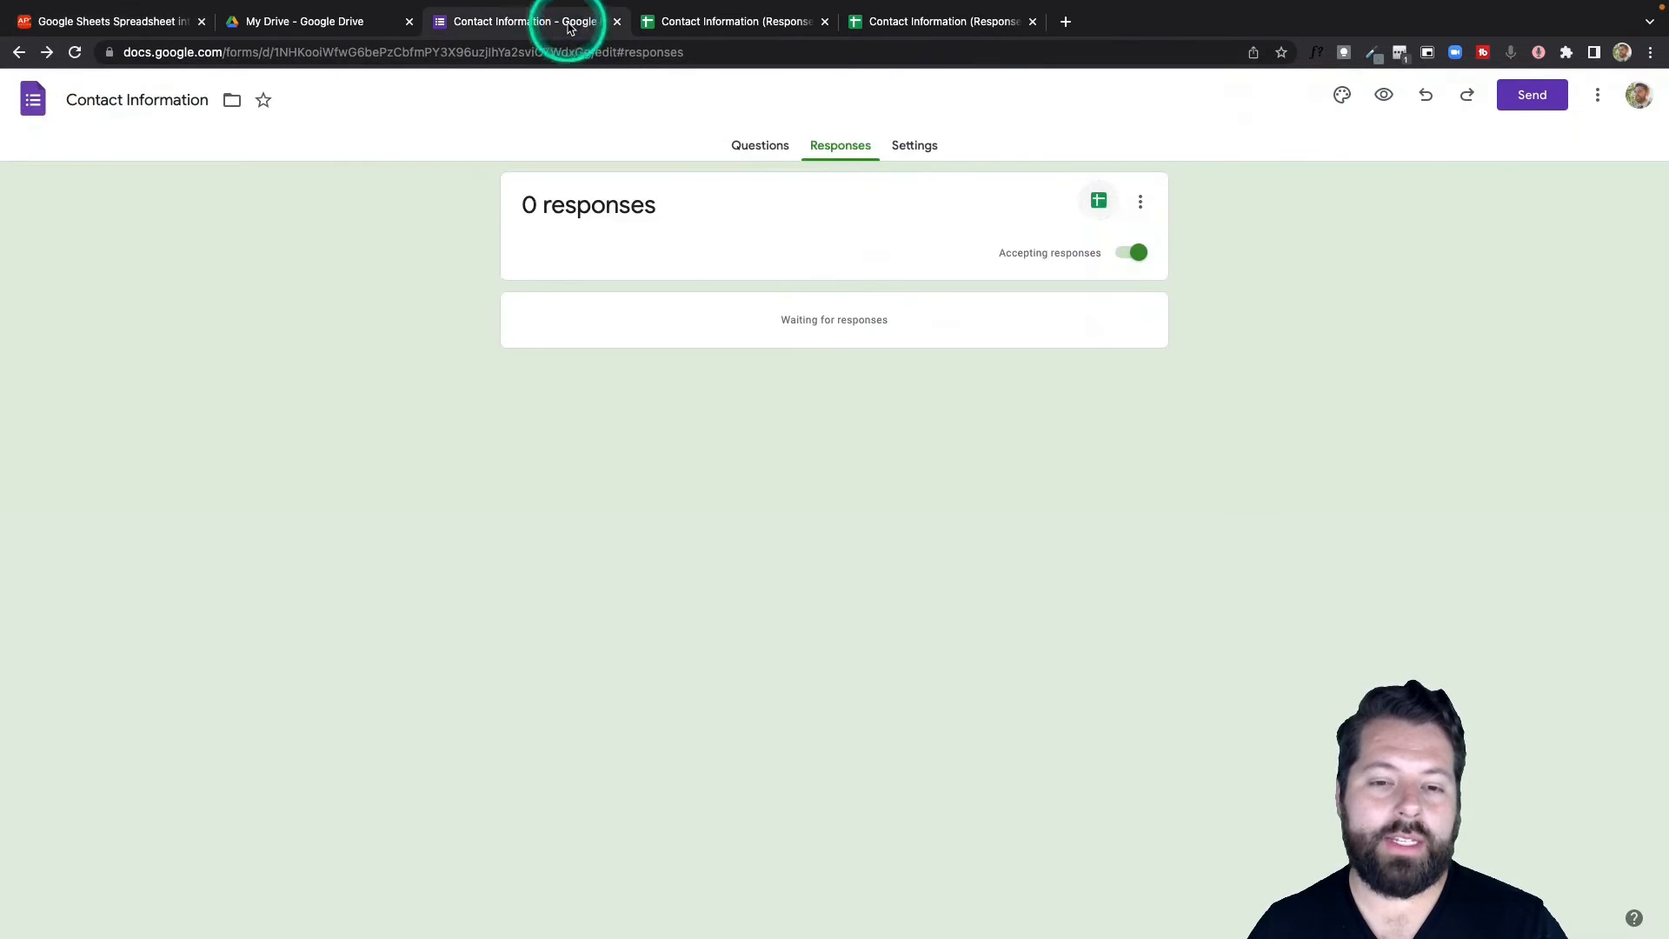
Show the Contact information form's questions: Name, Email and Address.
click(758, 145)
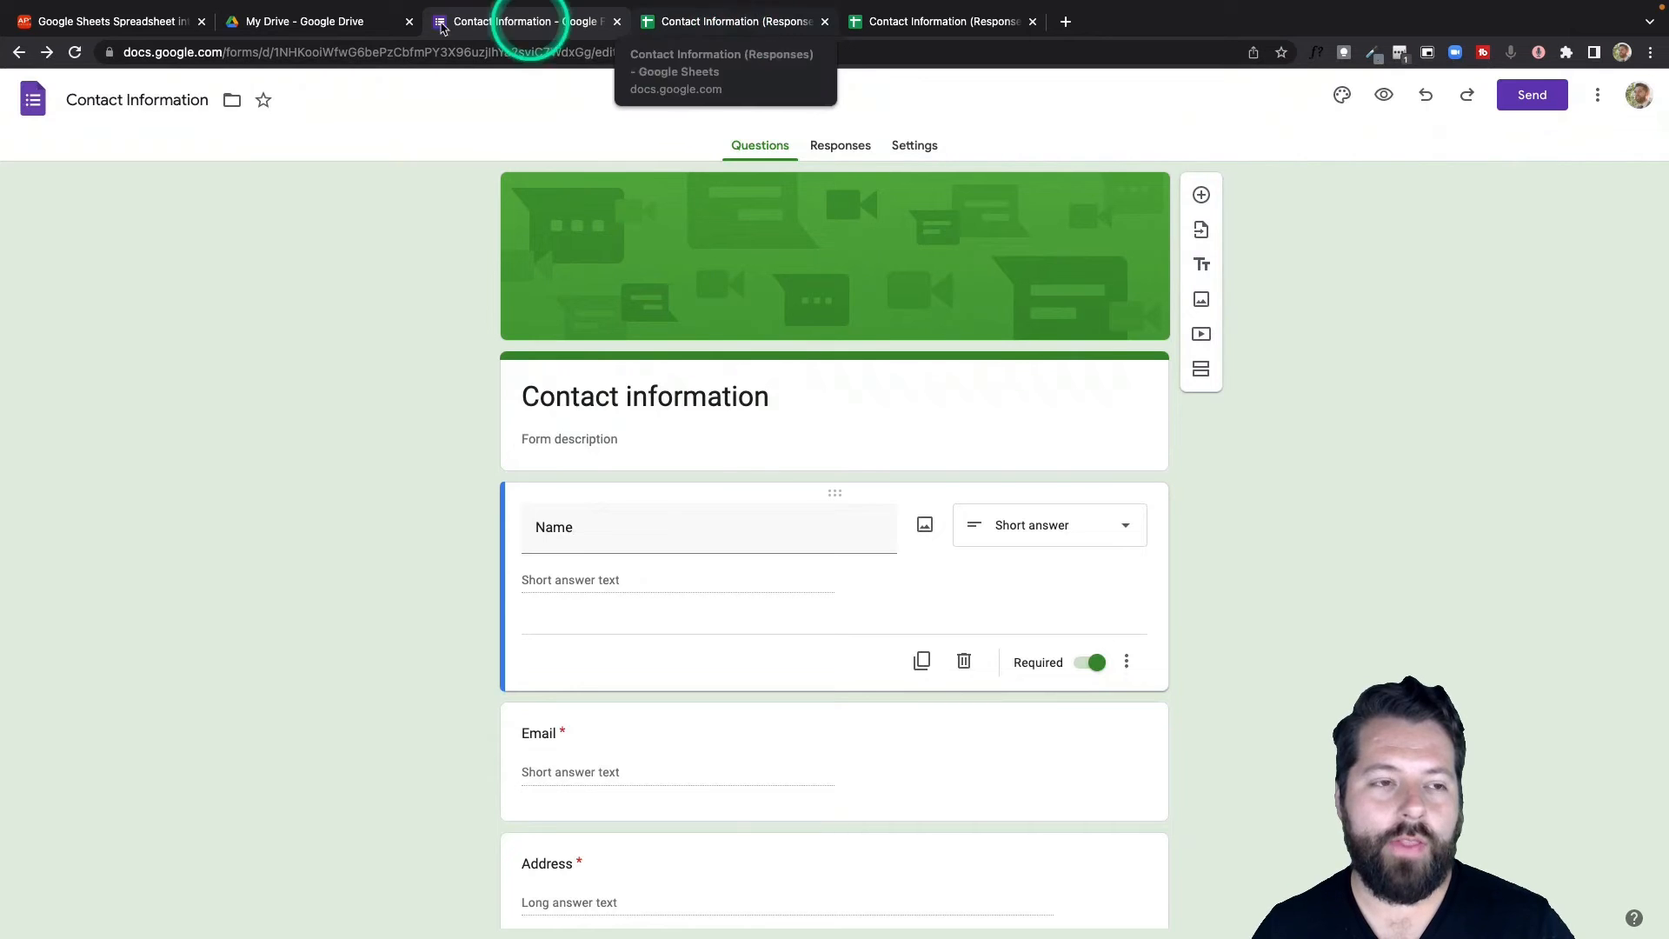
Go back to the Apination Google Sheets-to-kvCORE sync logs showing no new data.
click(156, 23)
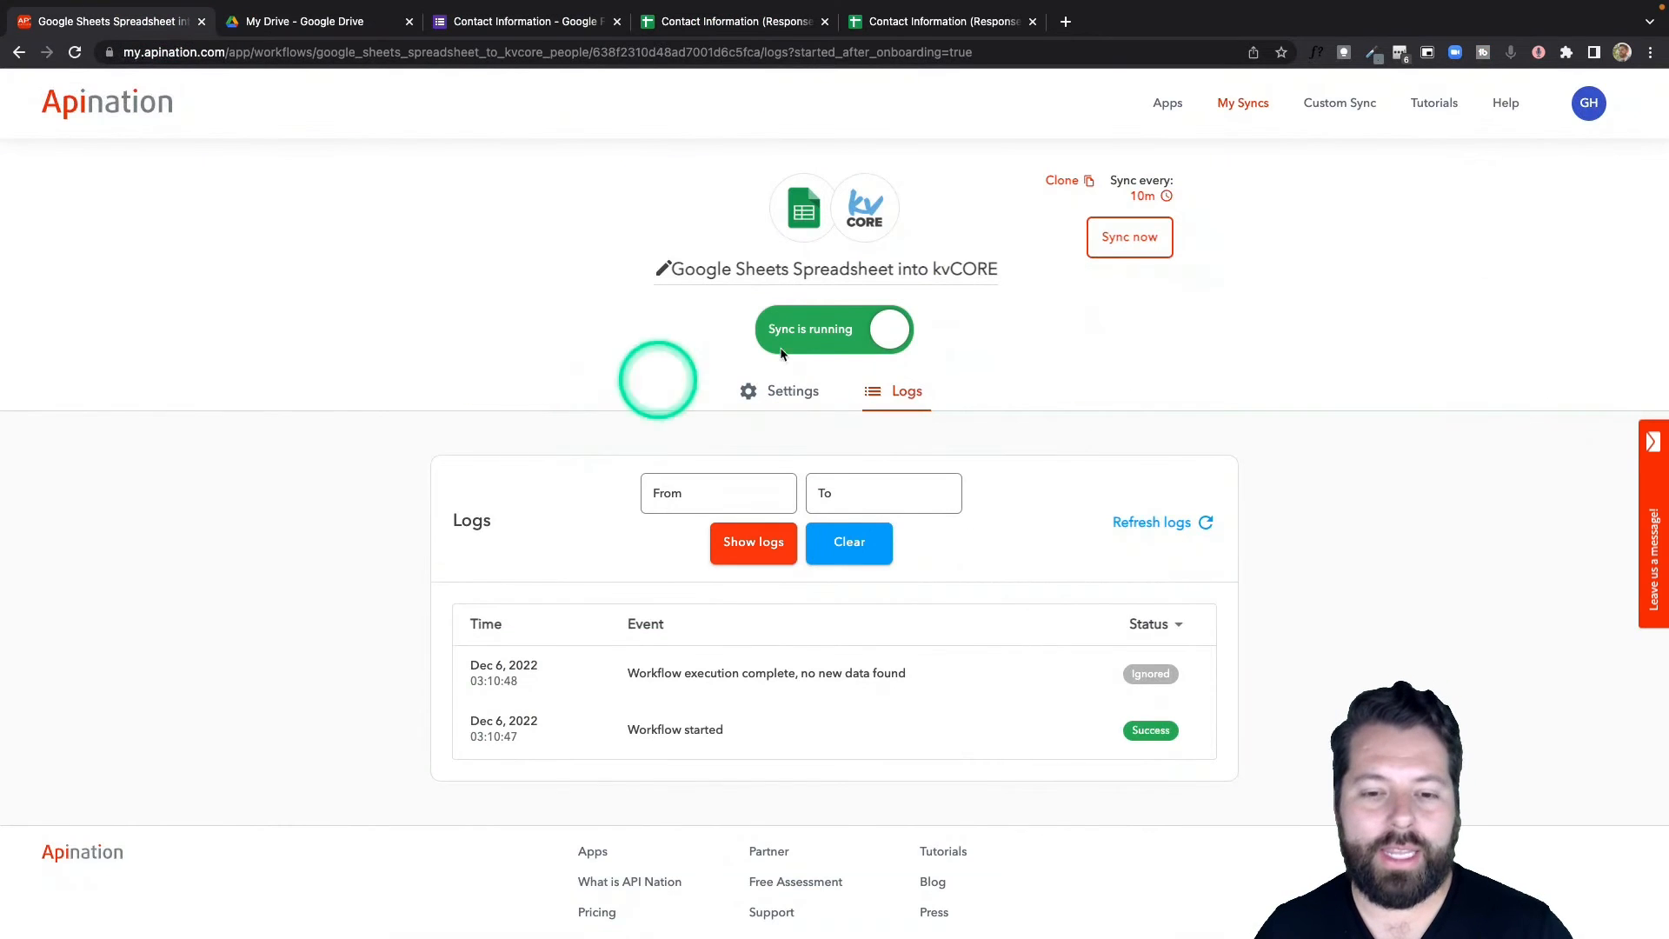
Choose Google Sheets integrations paired with kvCORE.
click(808, 209)
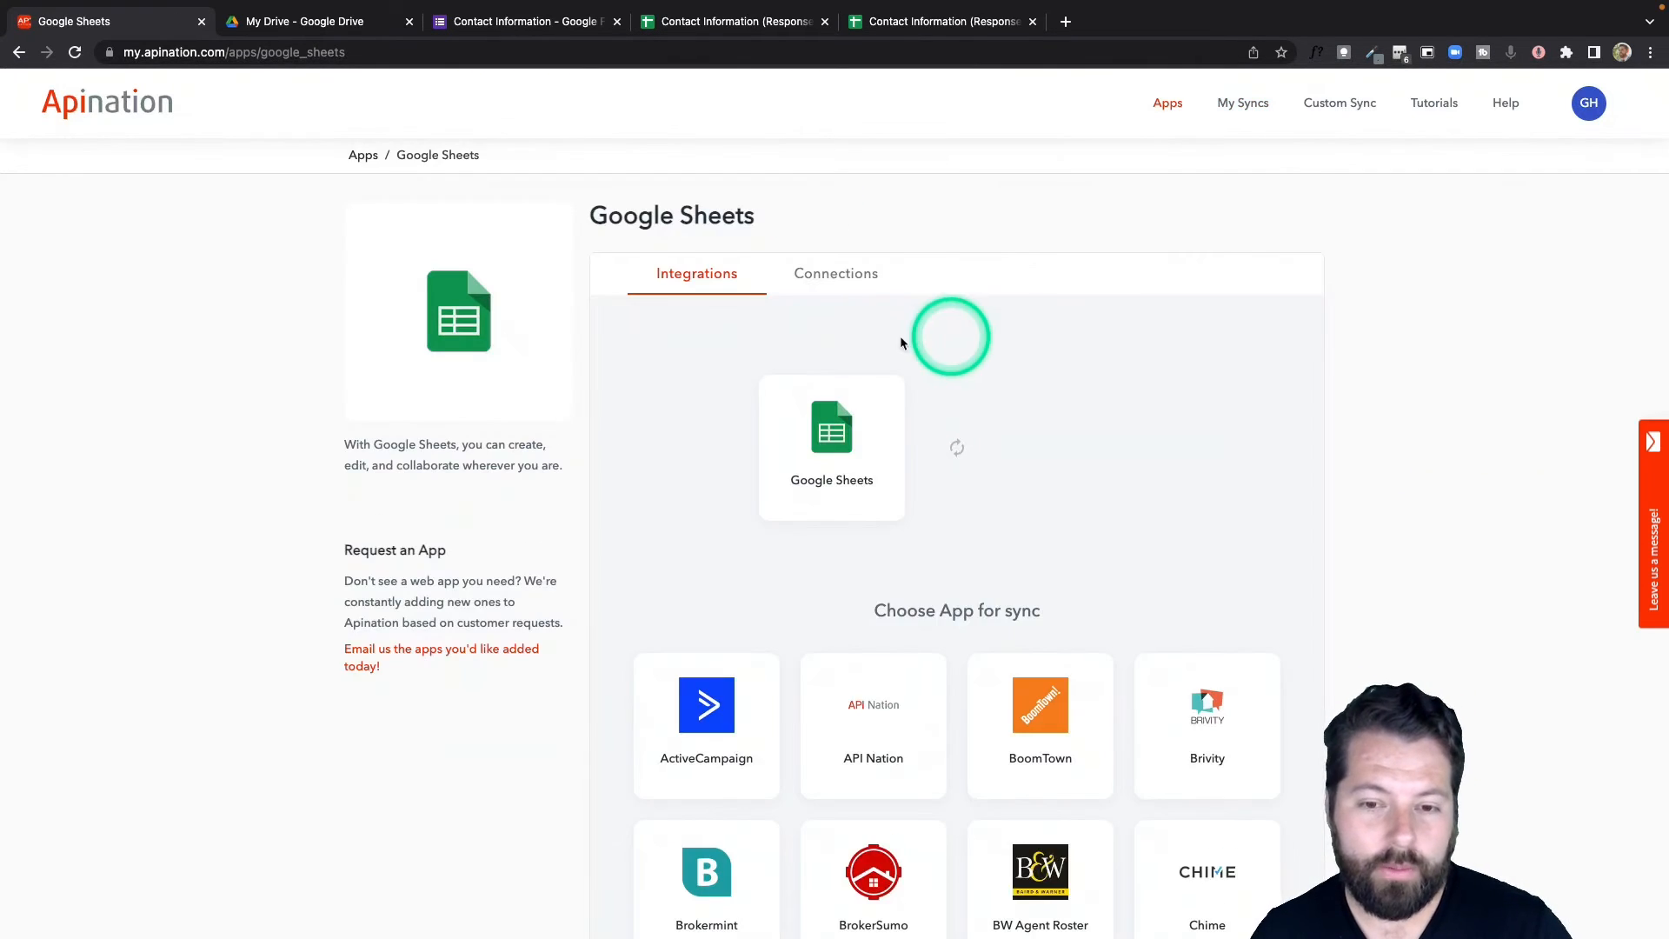
scroll(930, 612, down, 6)
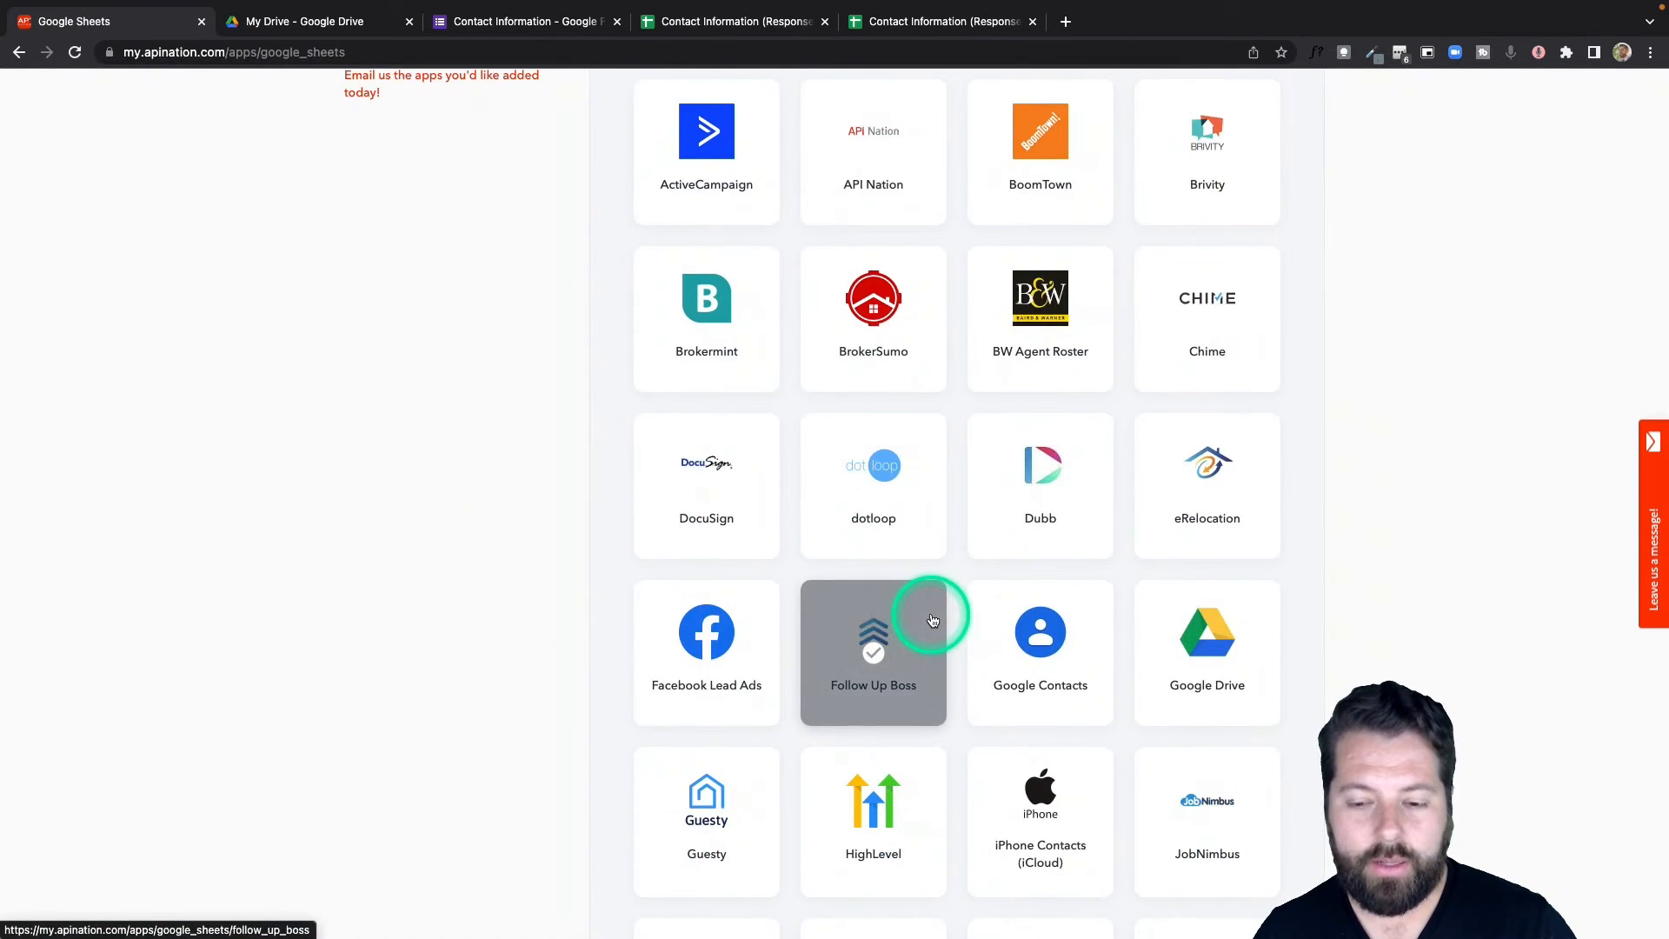
scroll(931, 619, down, 4)
click(876, 641)
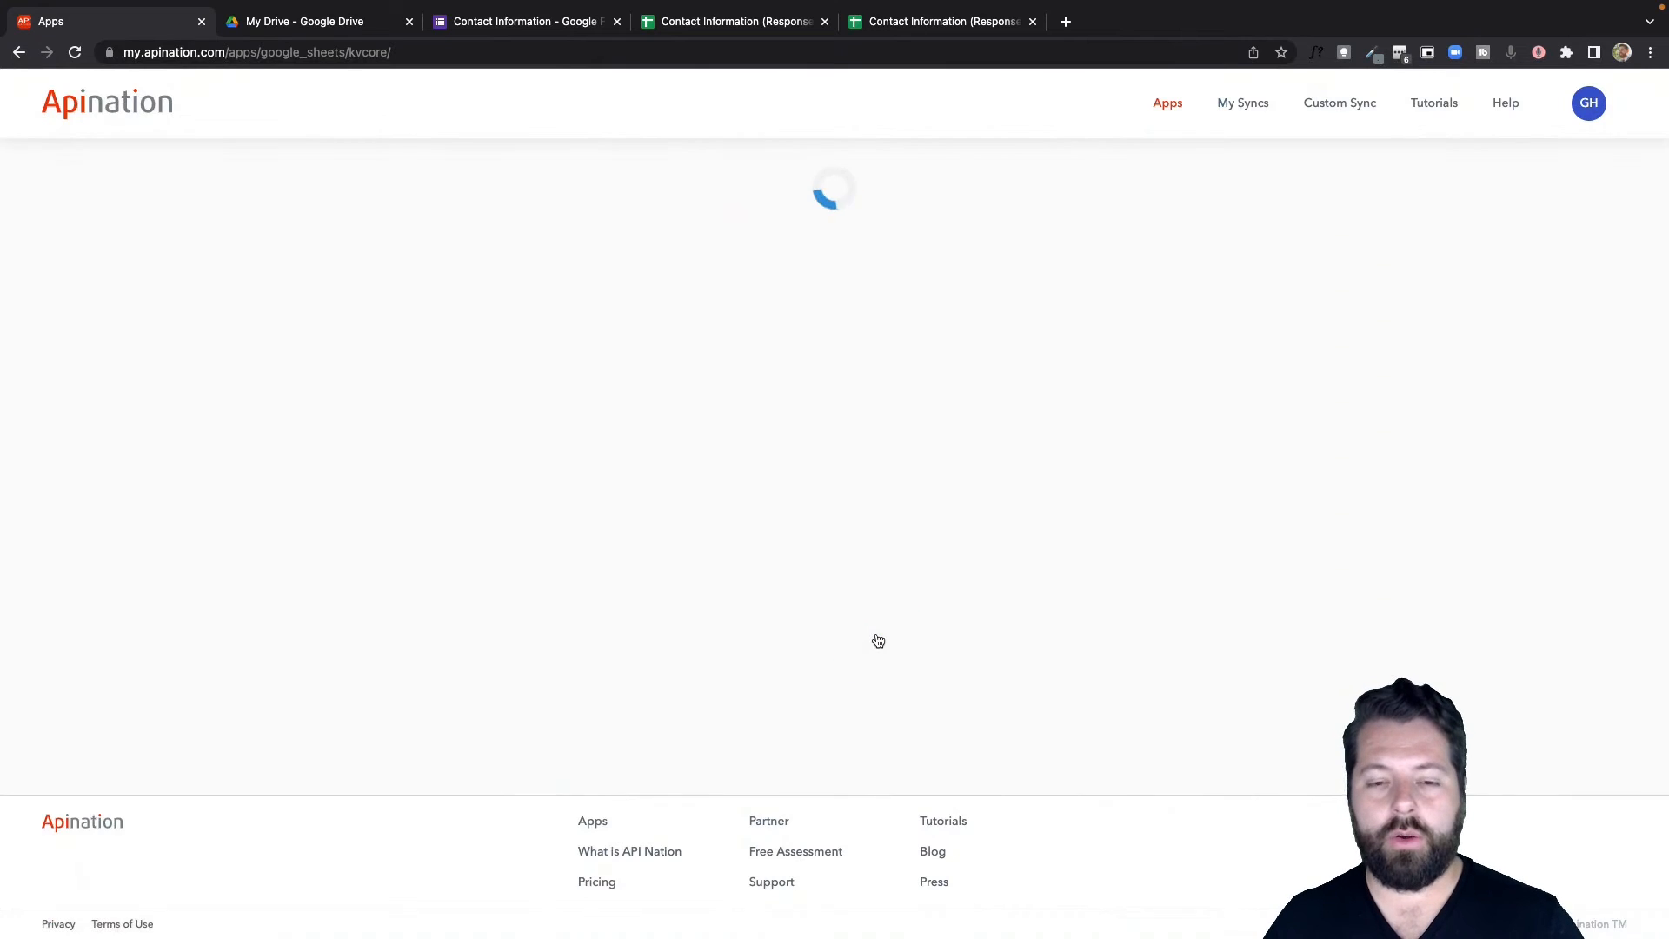
scroll(913, 648, down, 2)
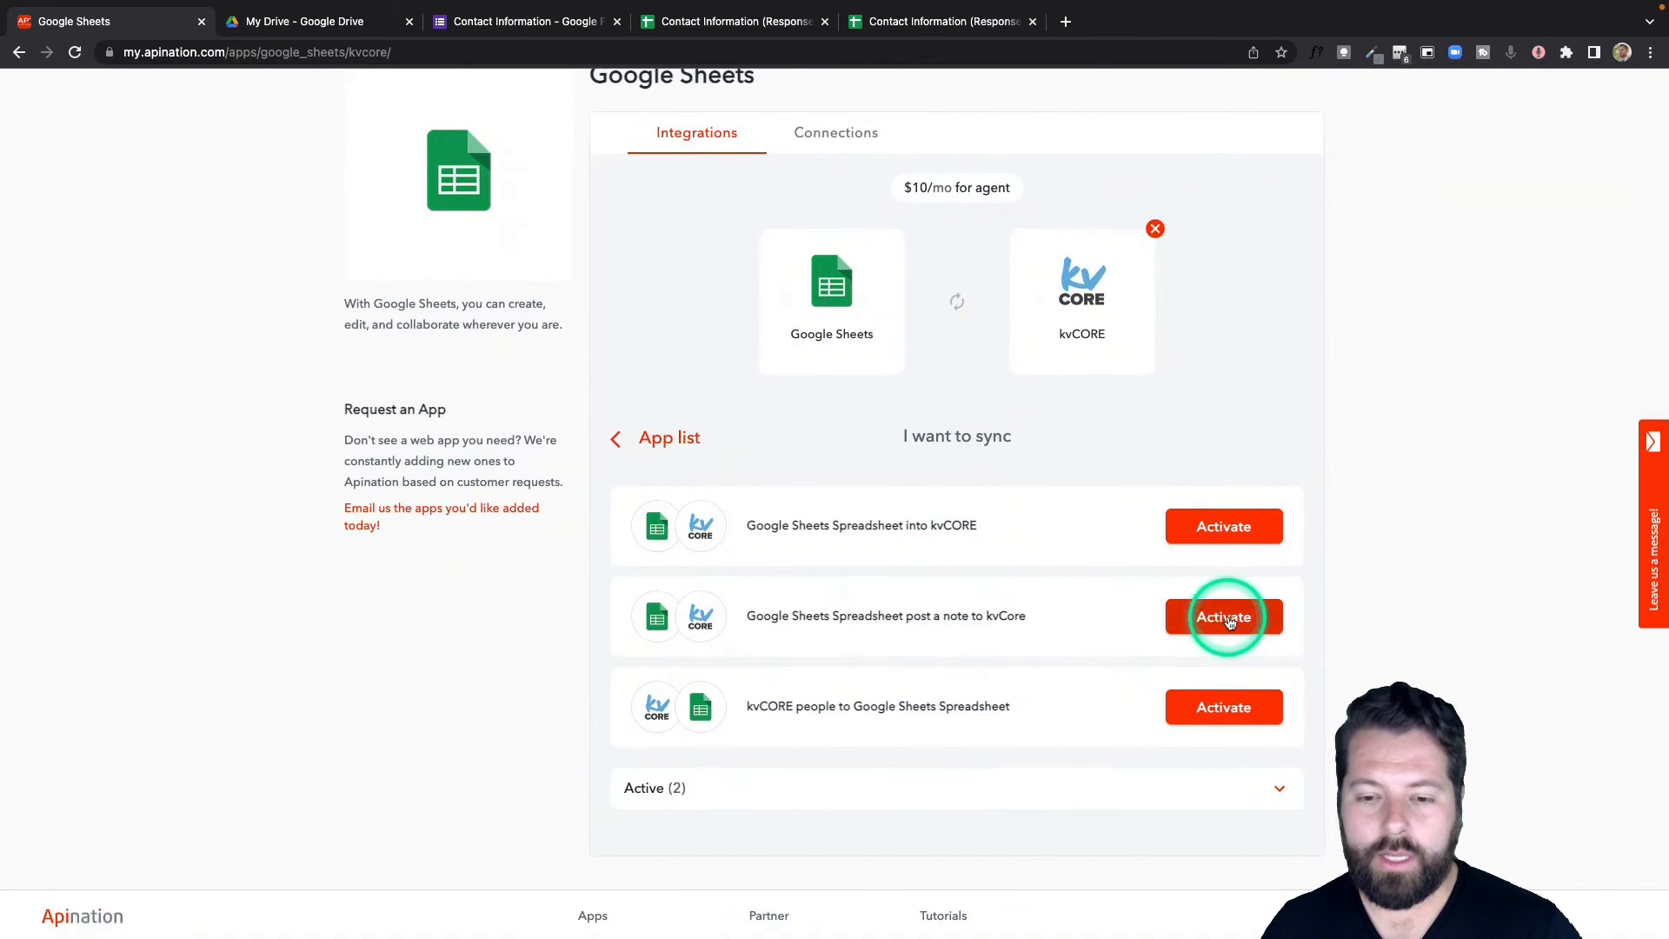
Start the sheet-to-kvCORE sync with the connected accounts, choosing the kvCORE note option.
click(1227, 618)
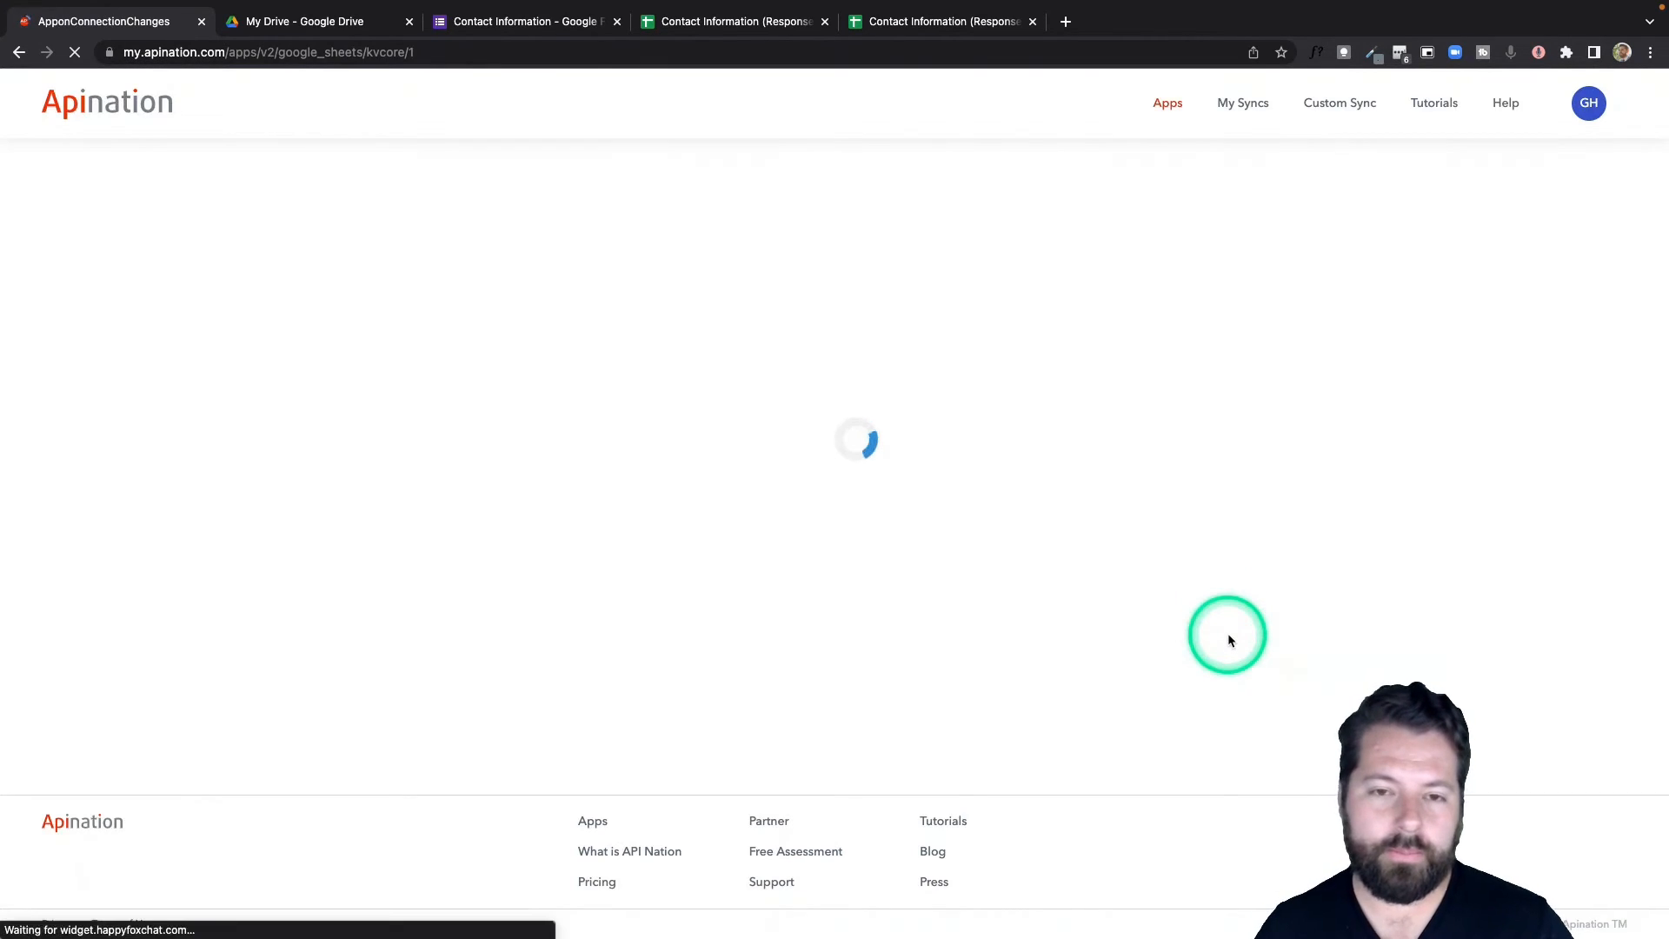
click(1126, 485)
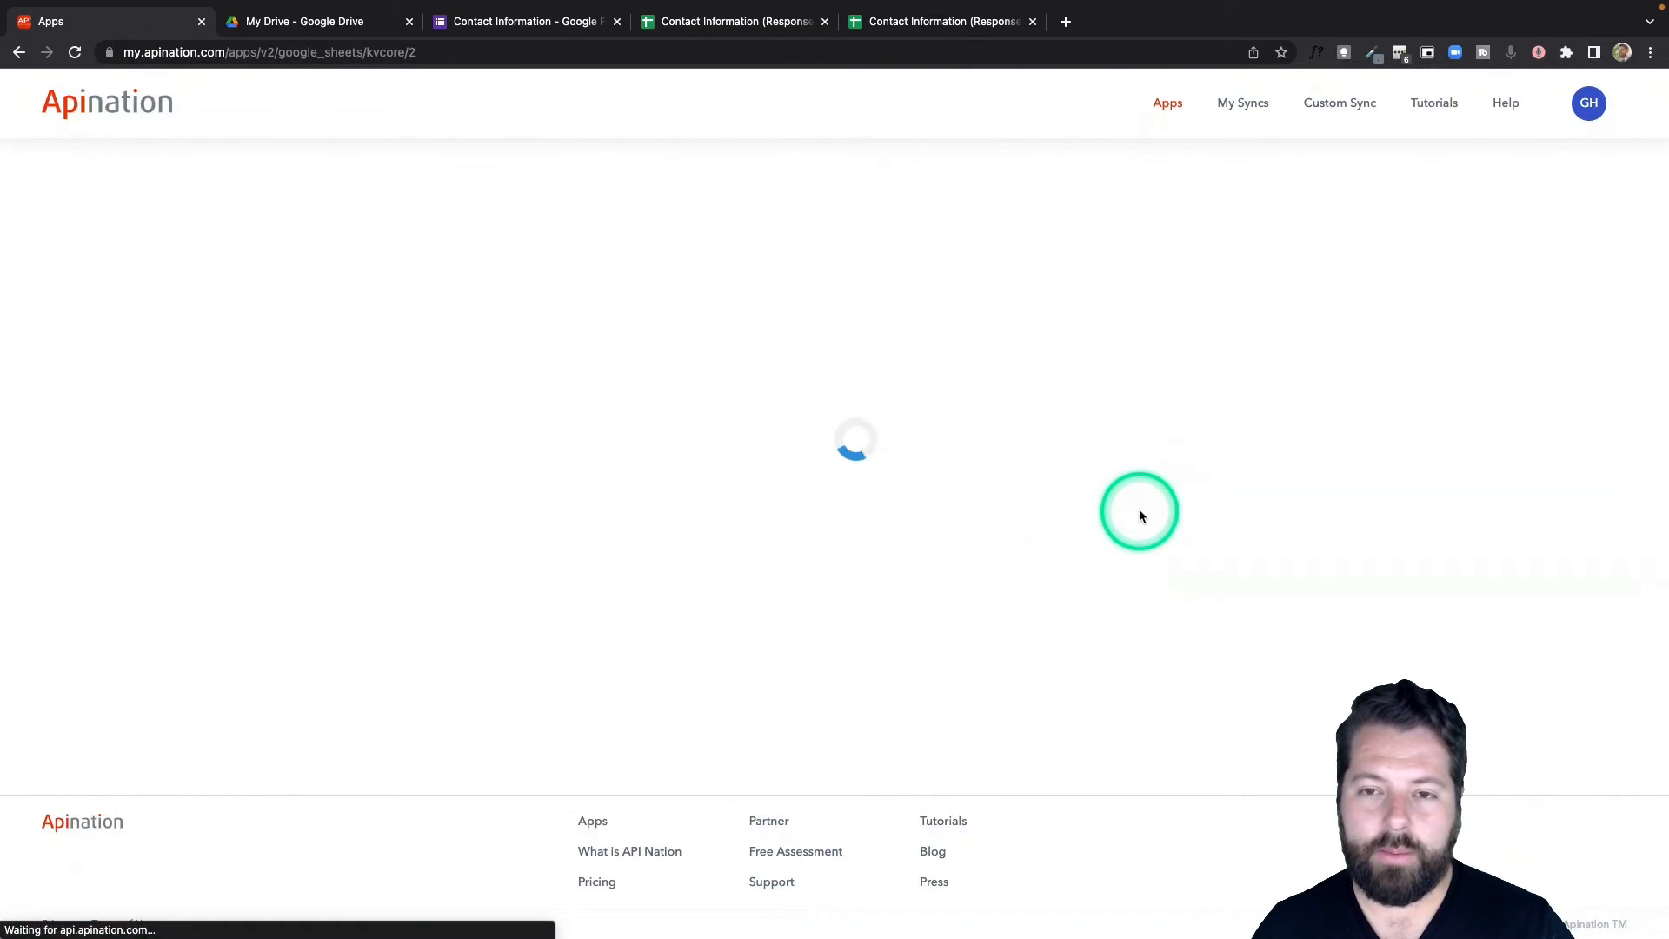
click(1139, 509)
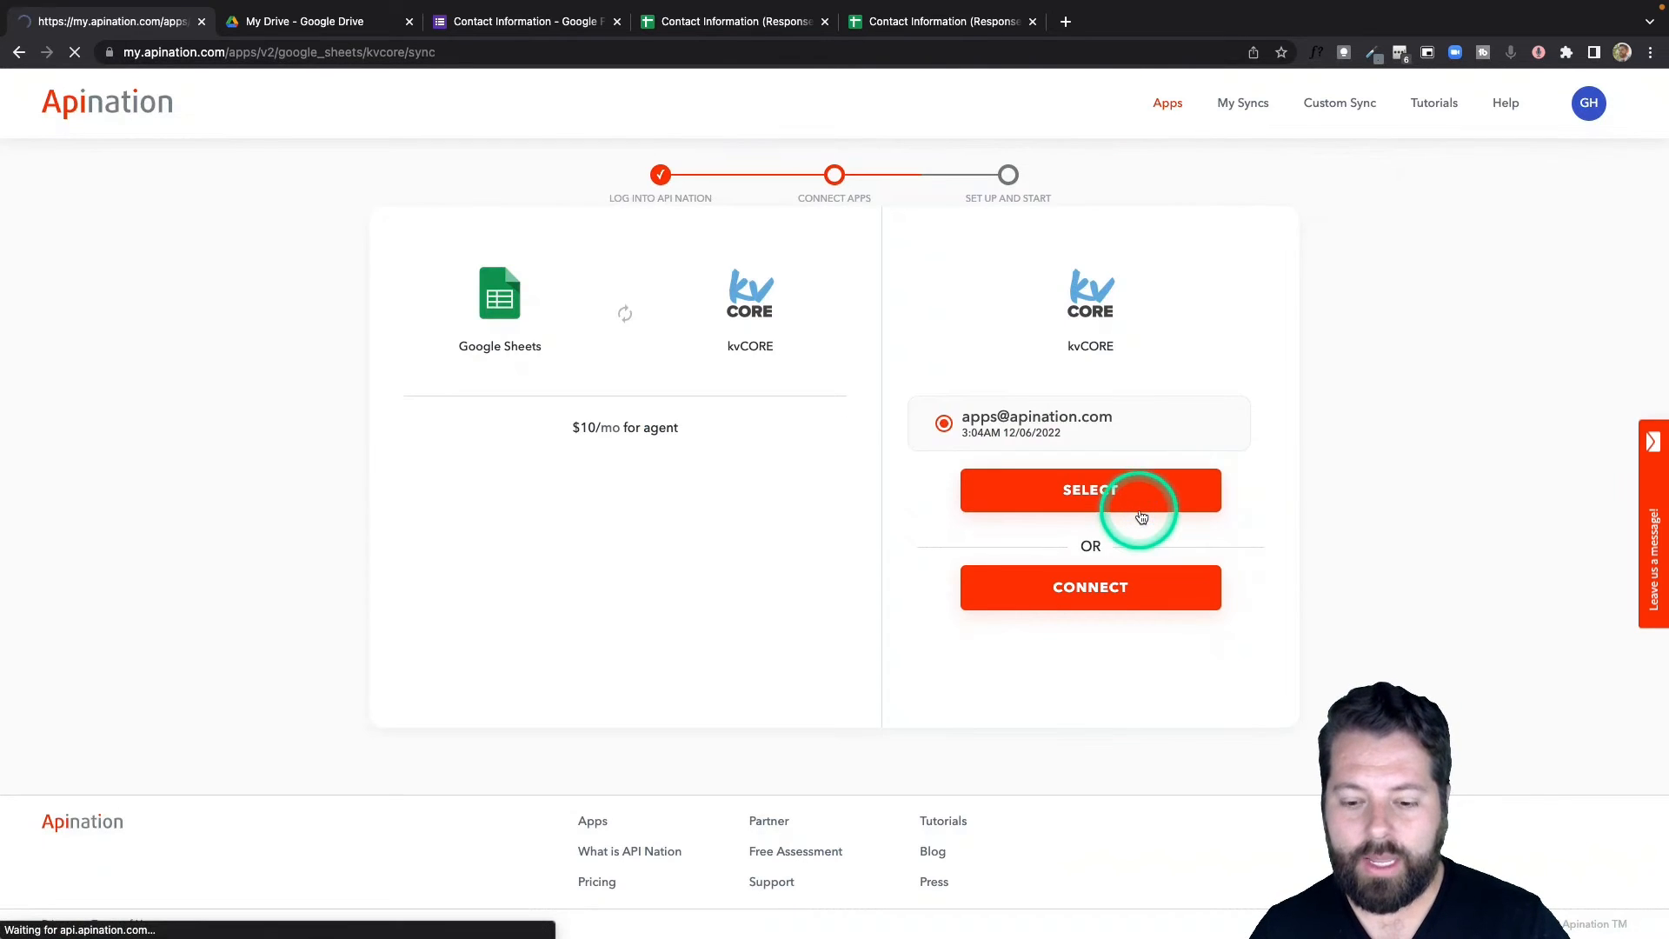
scroll(1130, 513, down, 2)
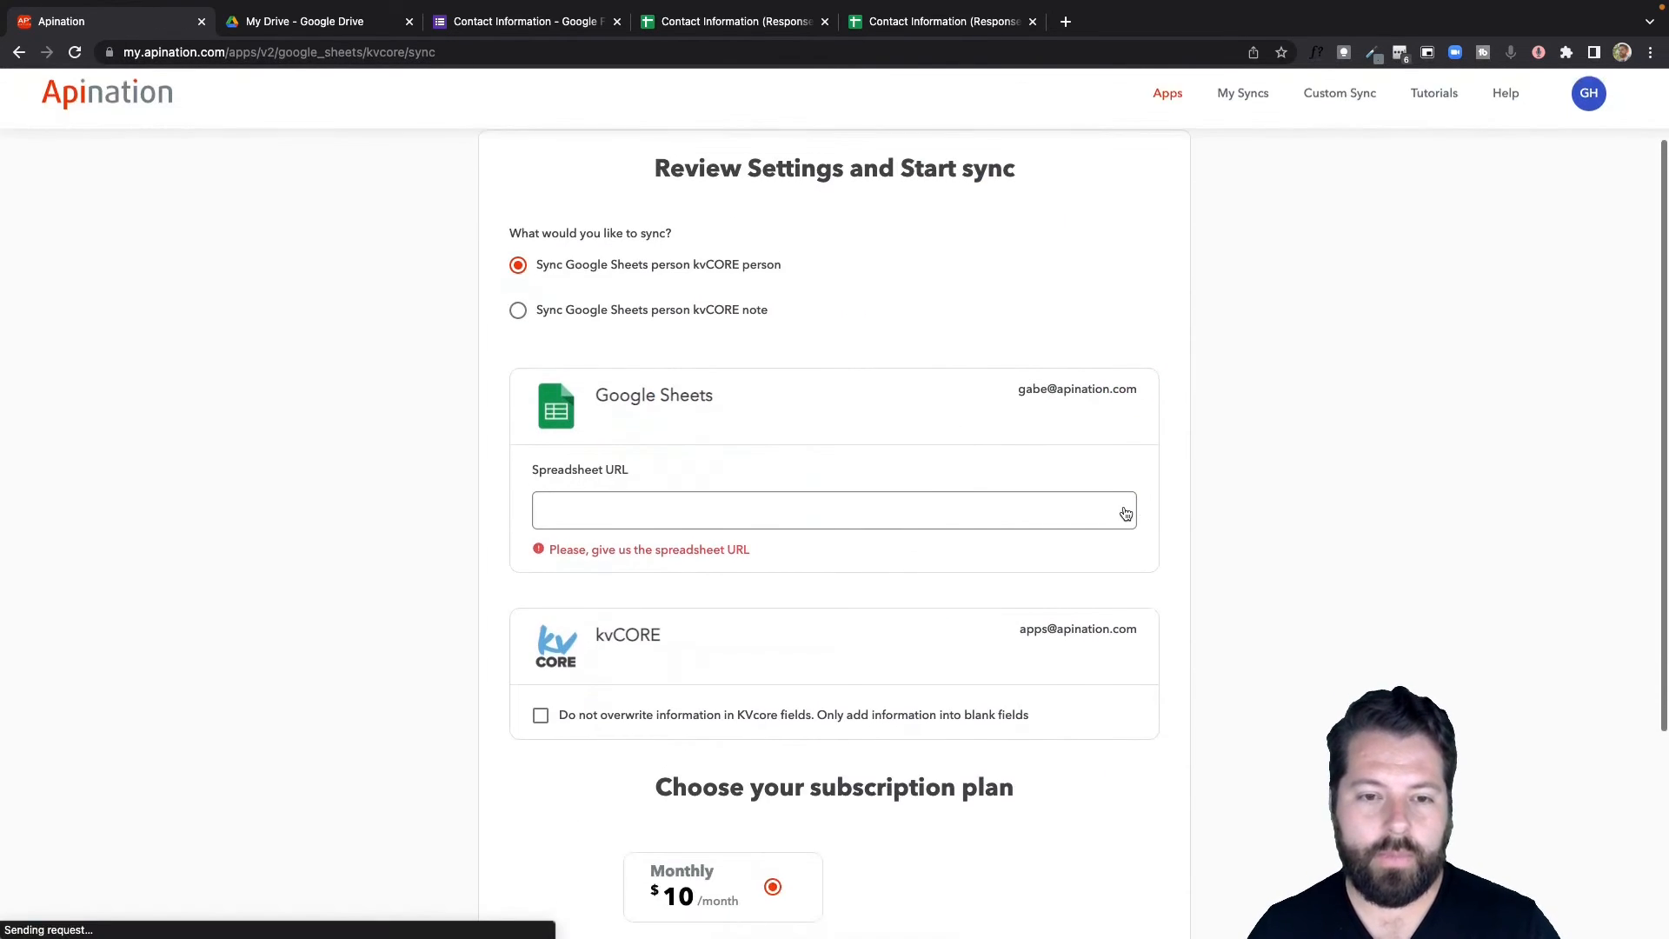
click(624, 305)
click(850, 489)
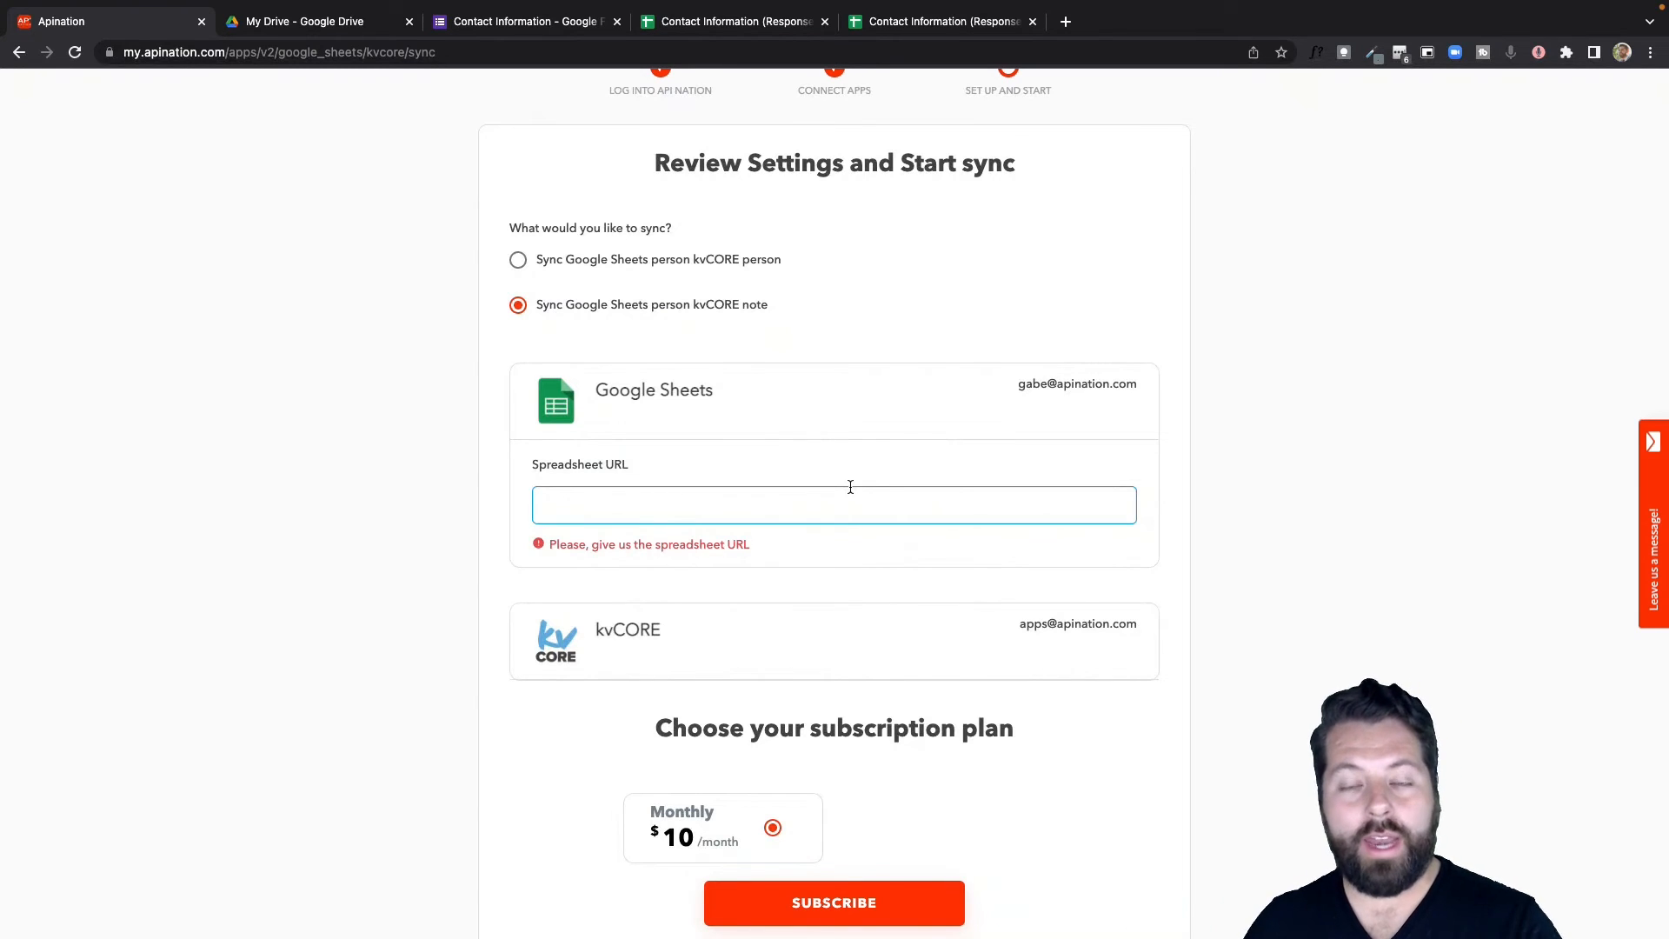
Copy the 'Leads for Brad to Call' sheet's URL and return to Apination's spreadsheet URL field.
click(1065, 21)
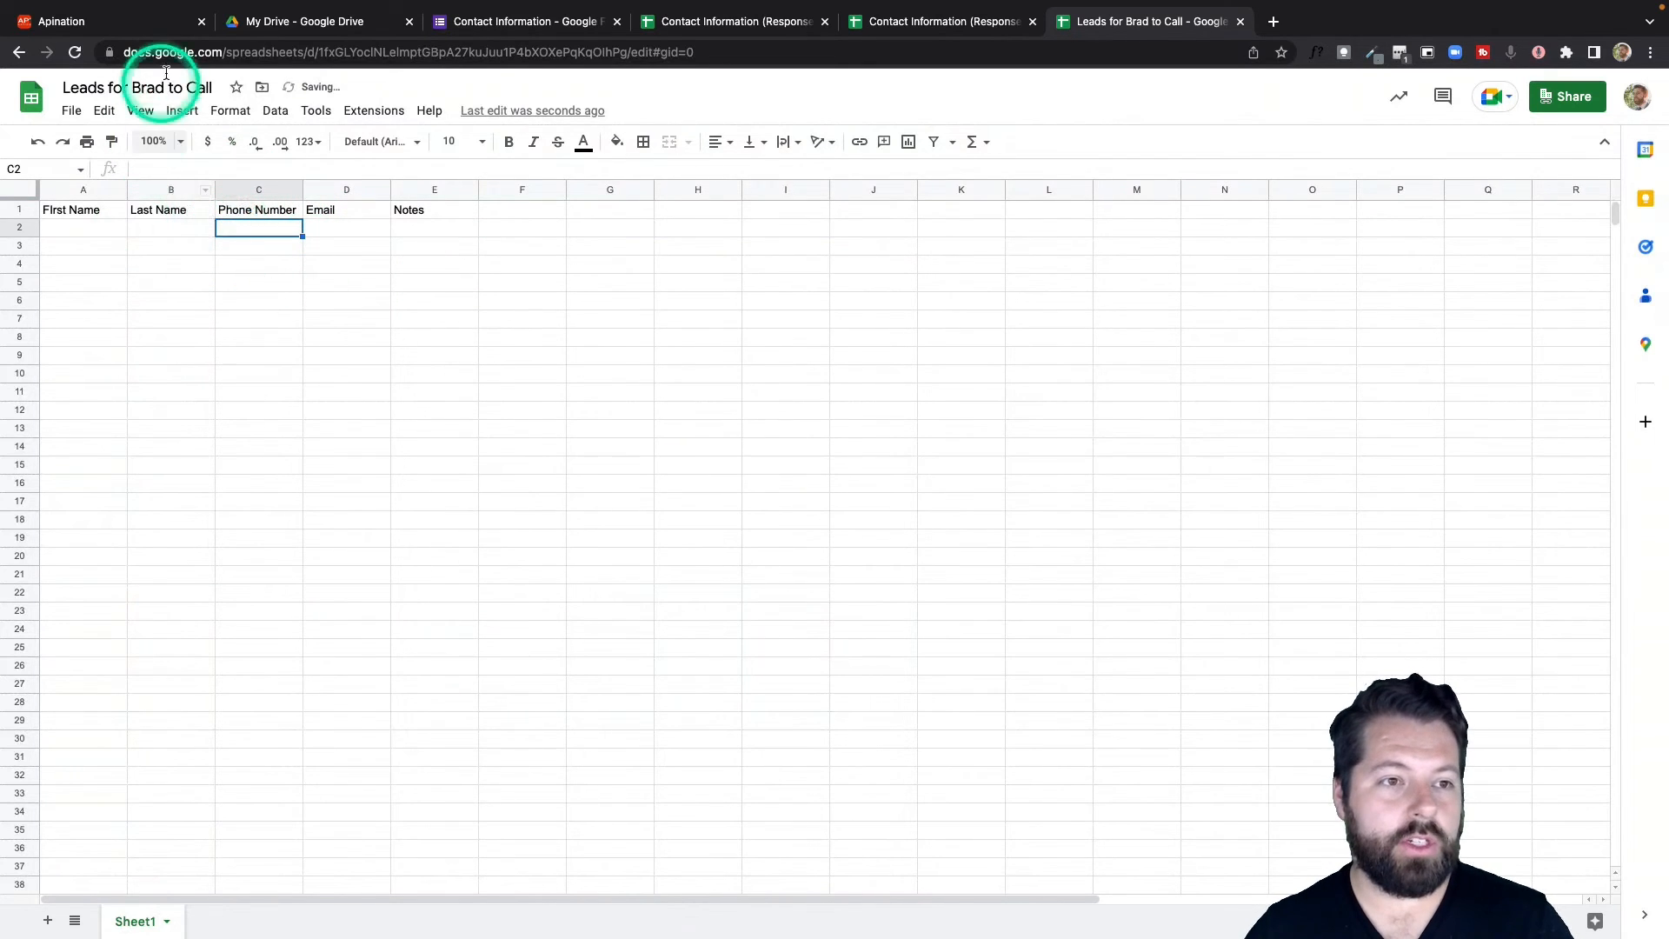
click(175, 52)
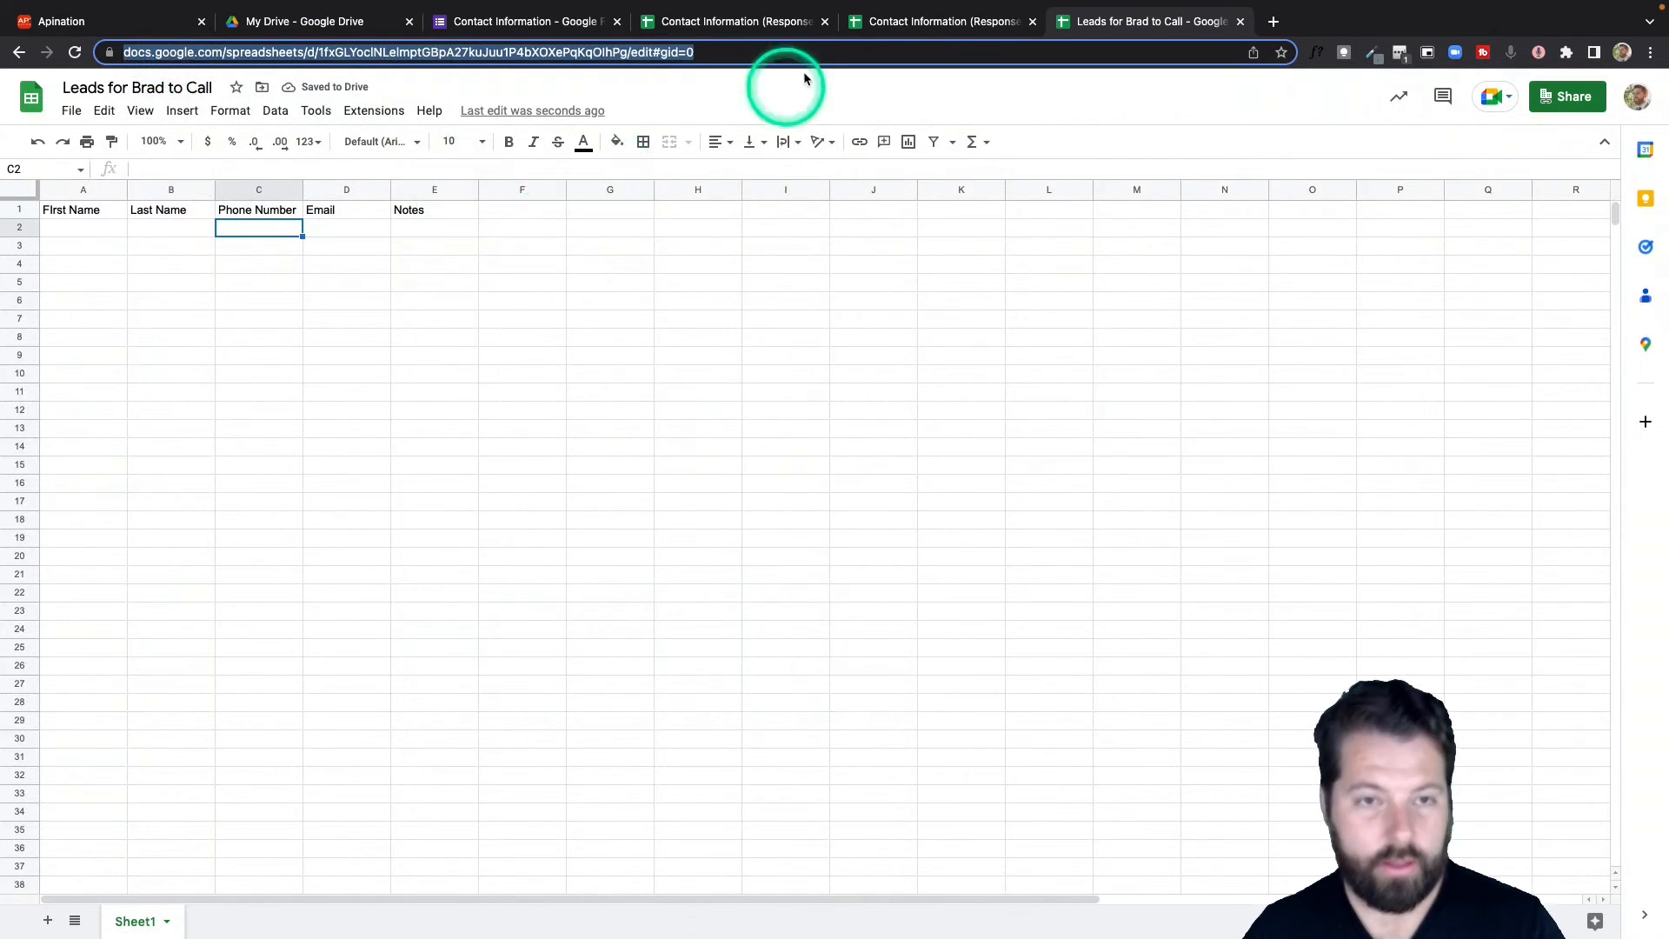
click(94, 26)
click(693, 514)
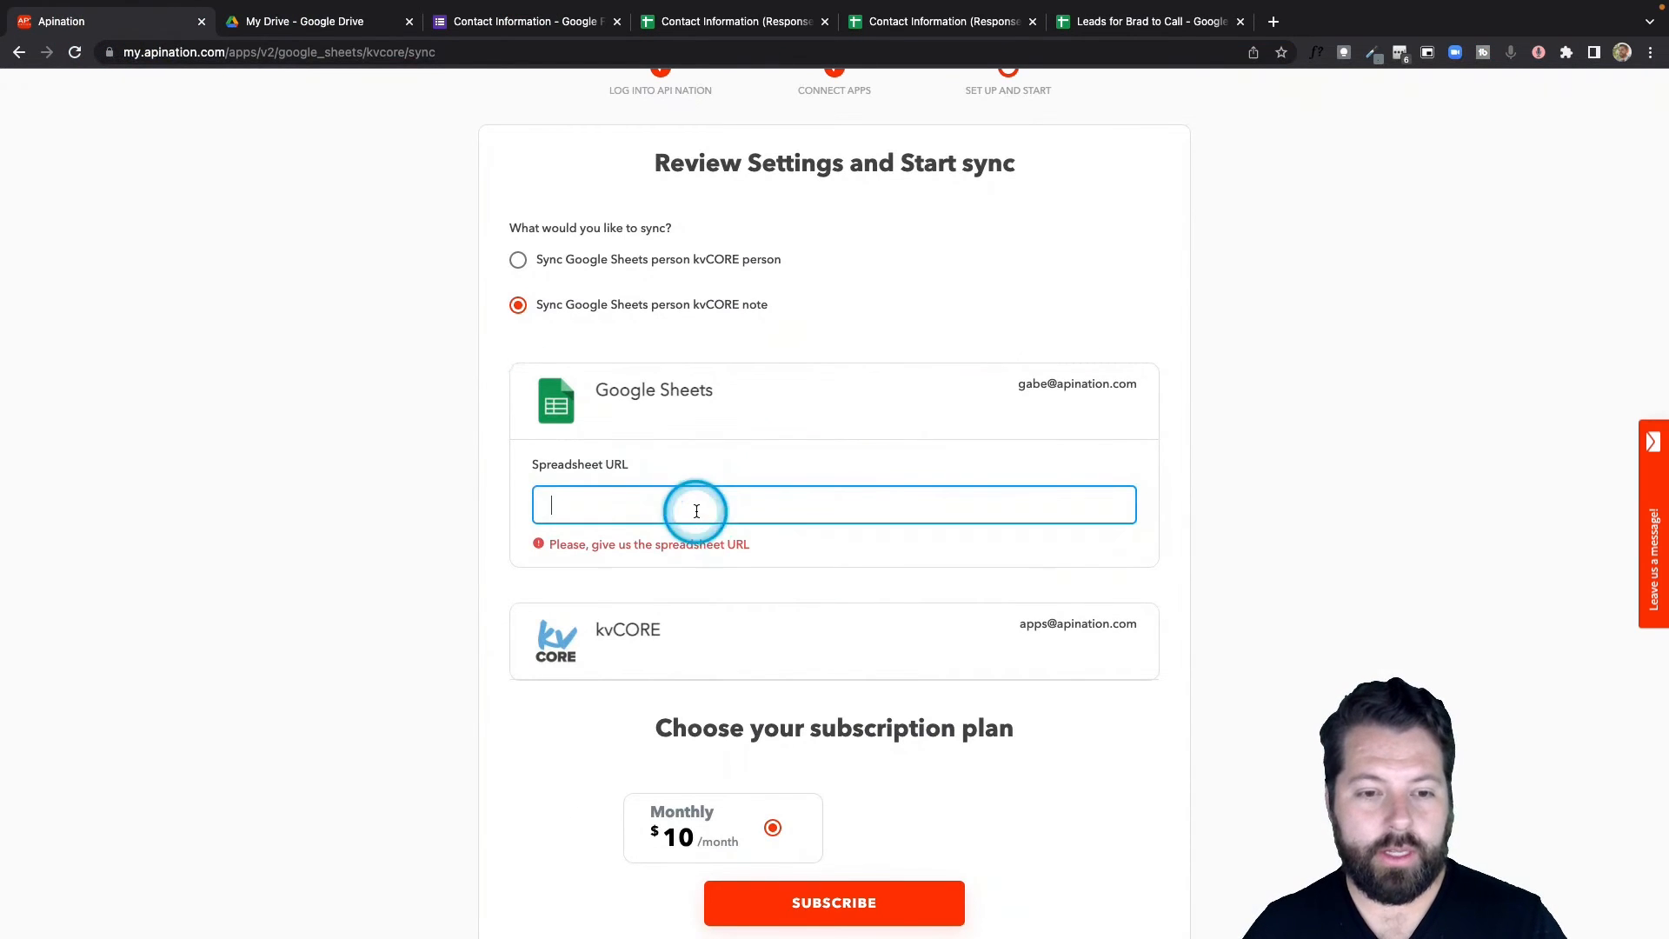
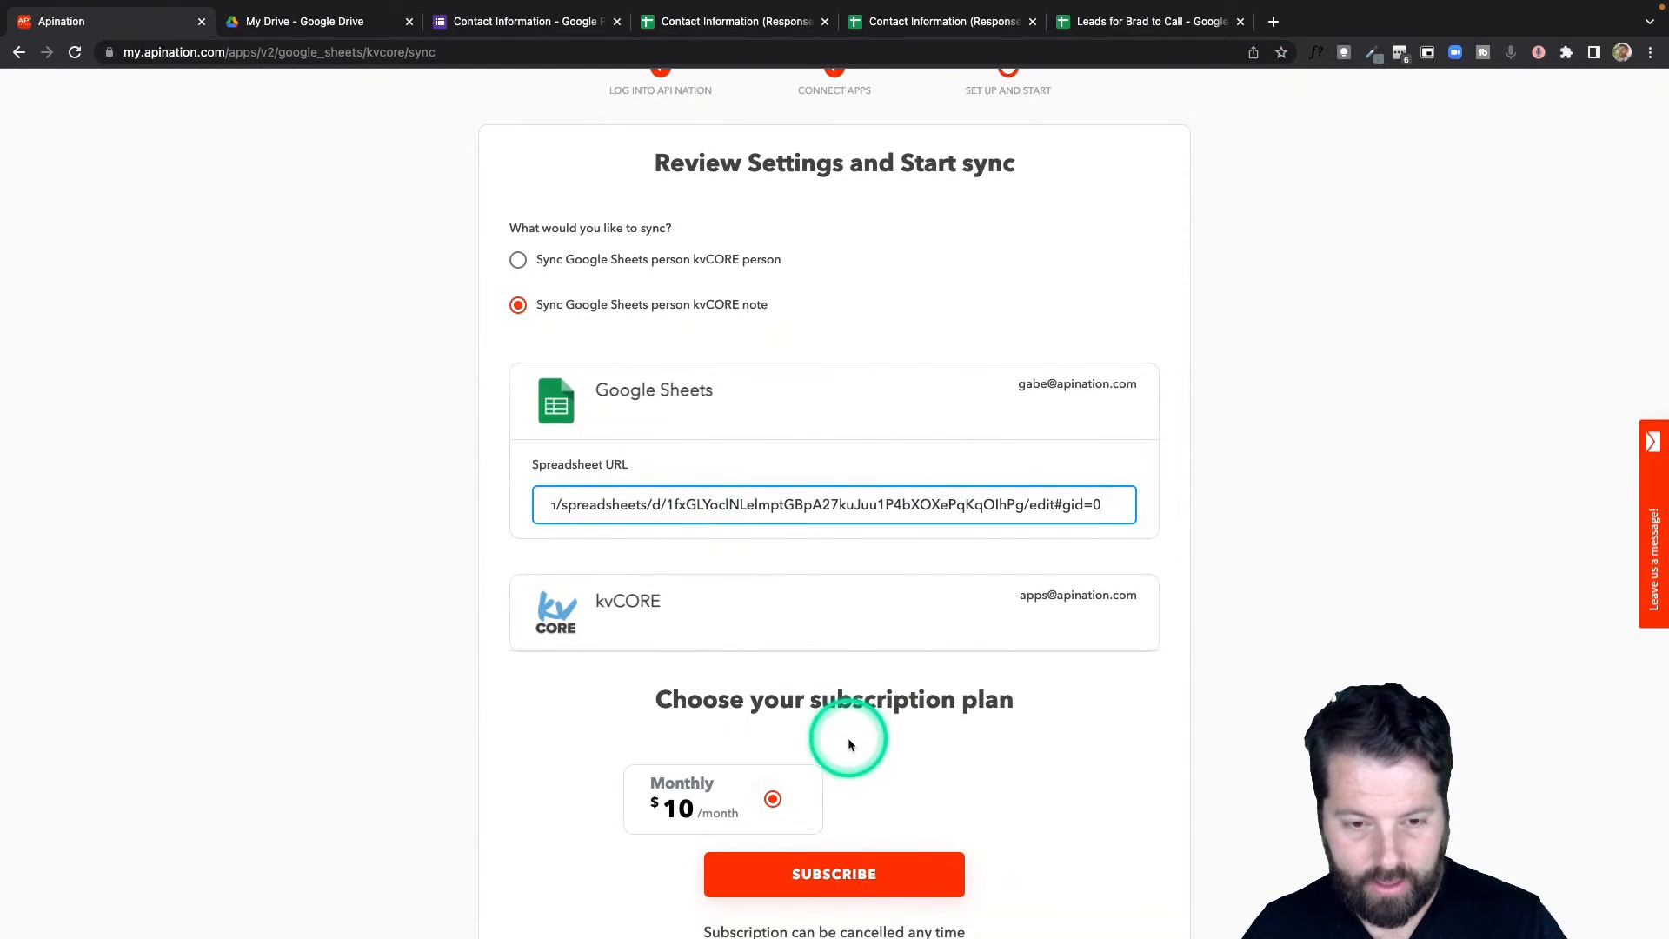
Paste the leads sheet URL and subscribe to create the note sync.
click(883, 884)
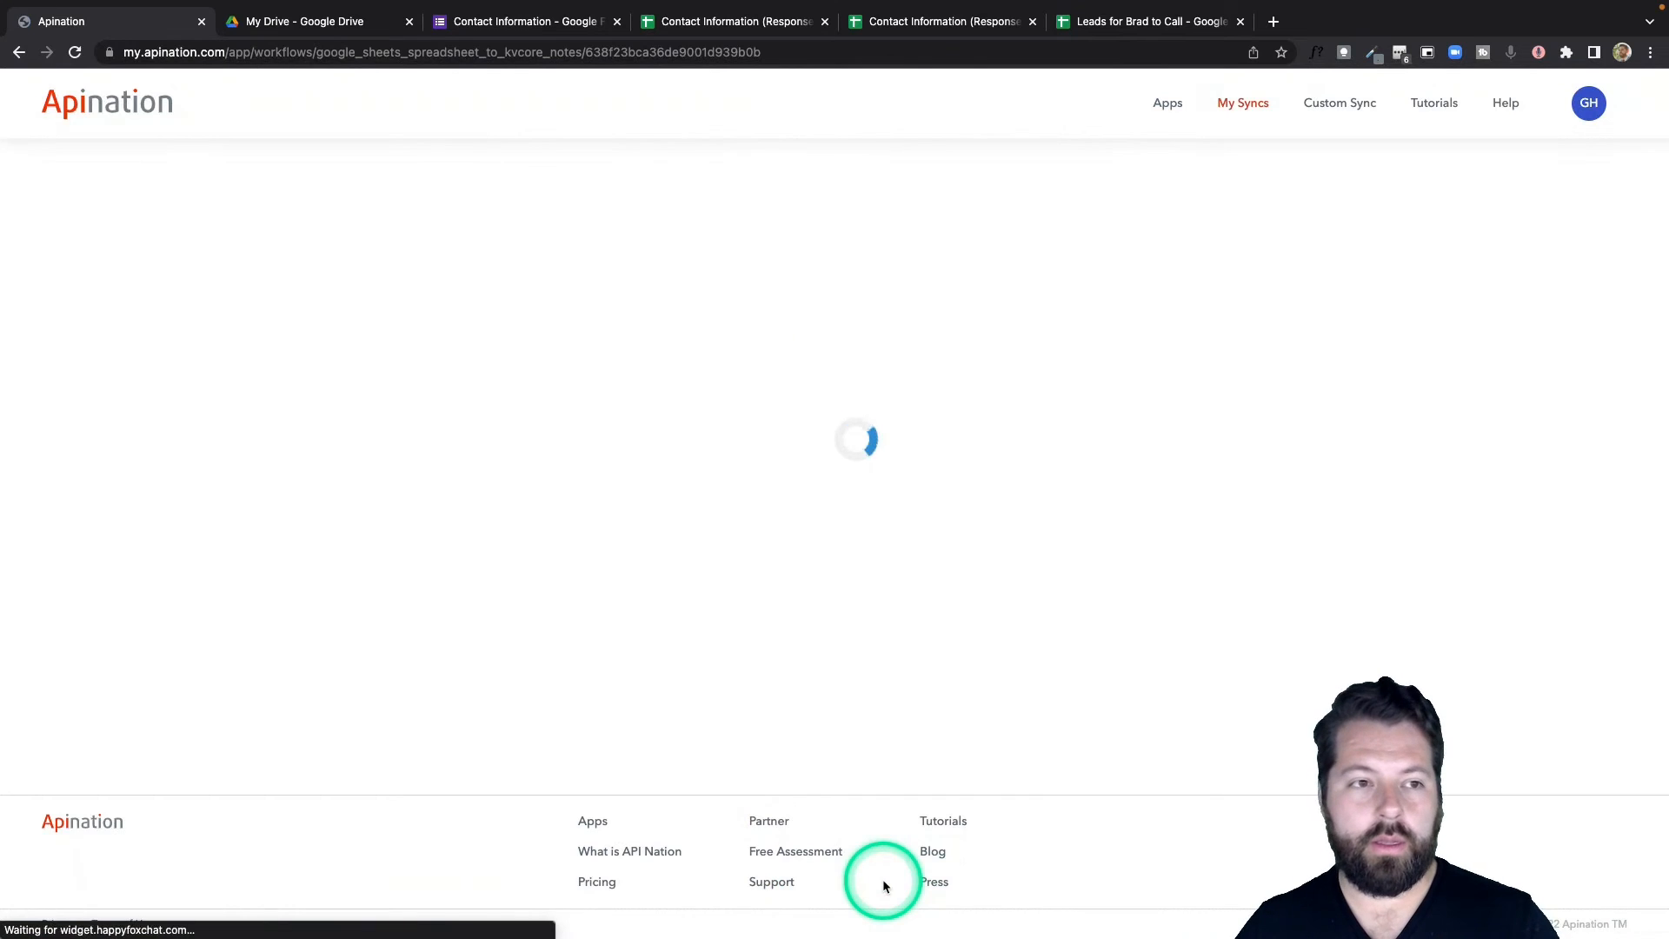
scroll(786, 697, down, 2)
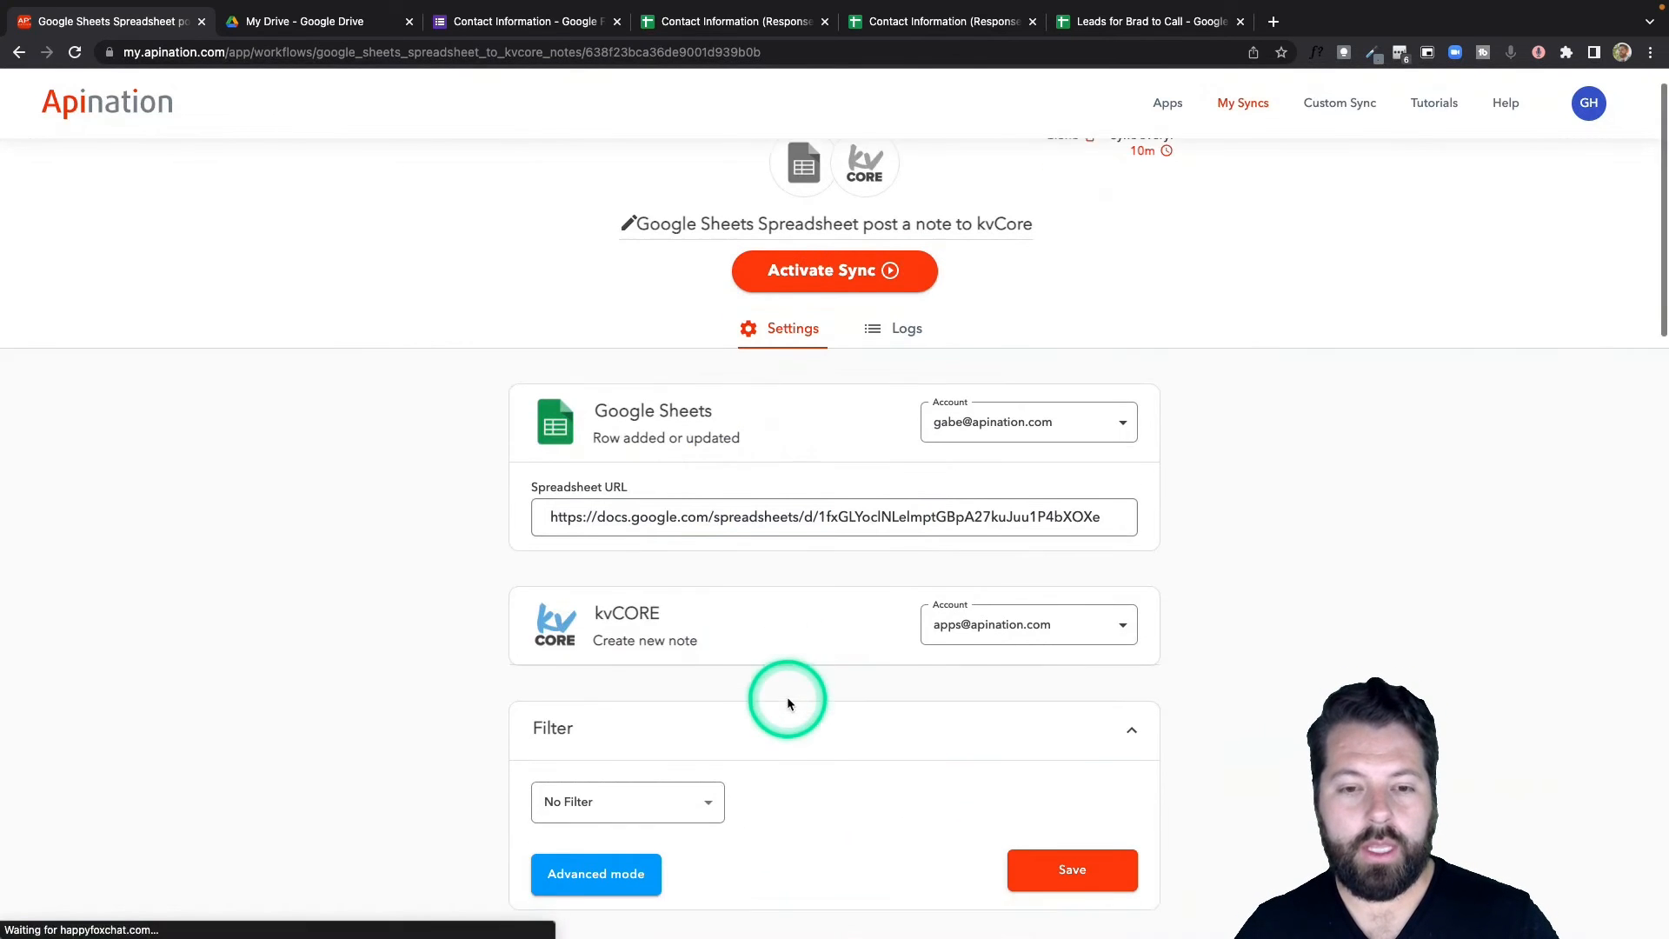
scroll(785, 699, down, 10)
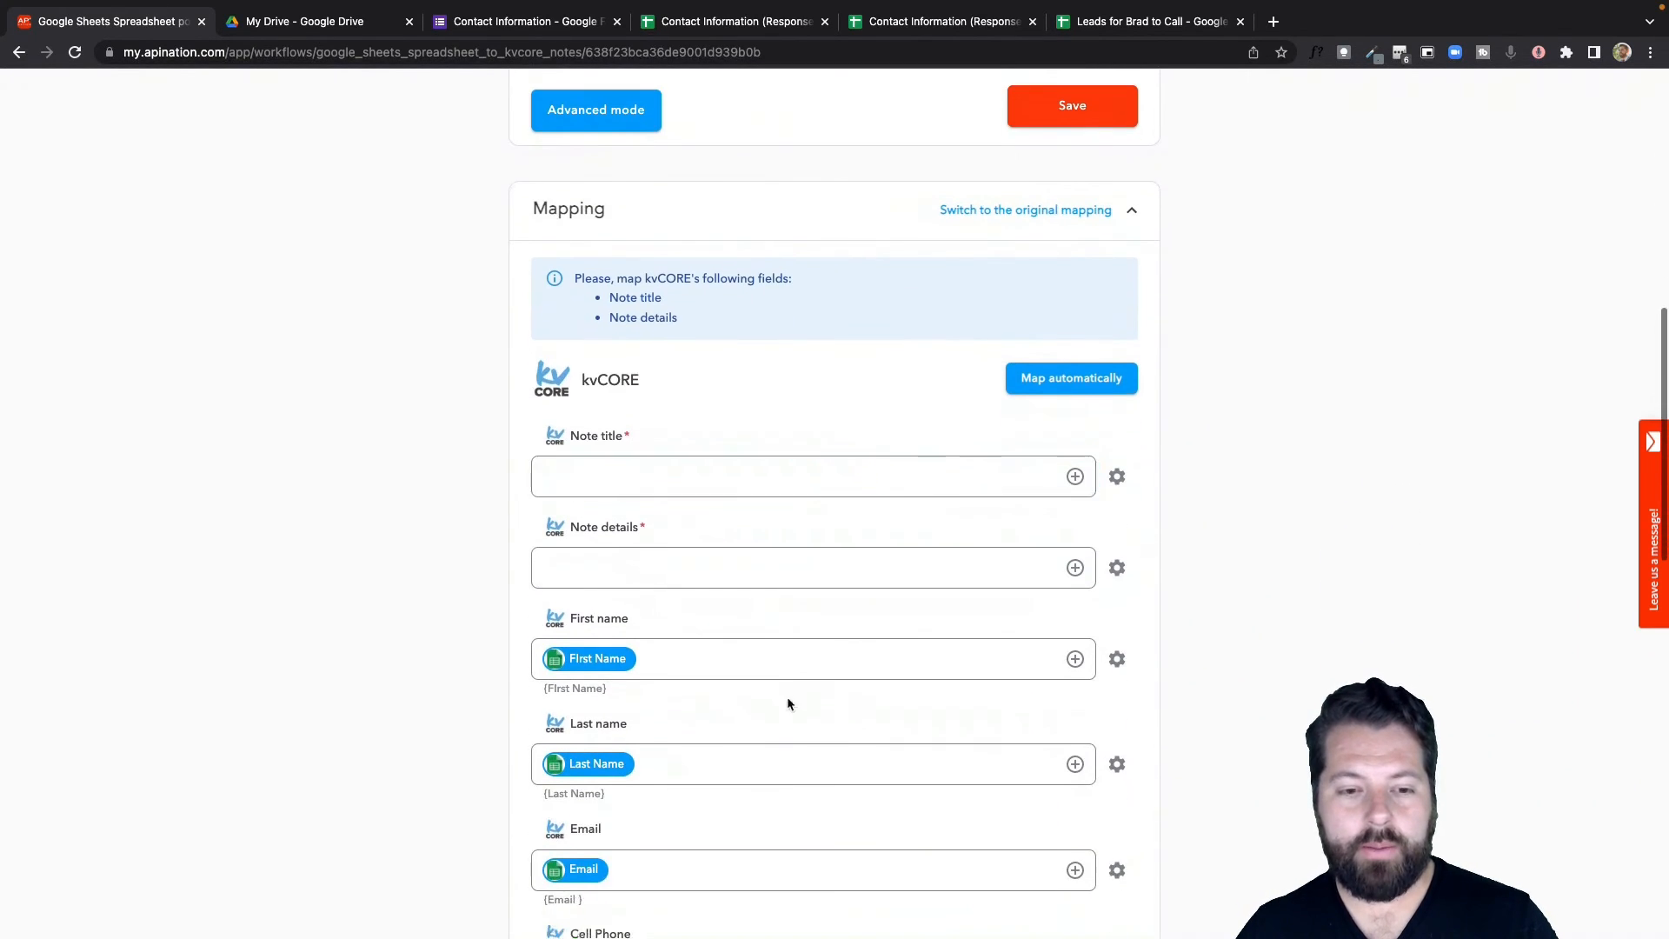
Set the note title to 'Notes from Brad' and note details to the Notes column.
click(1075, 477)
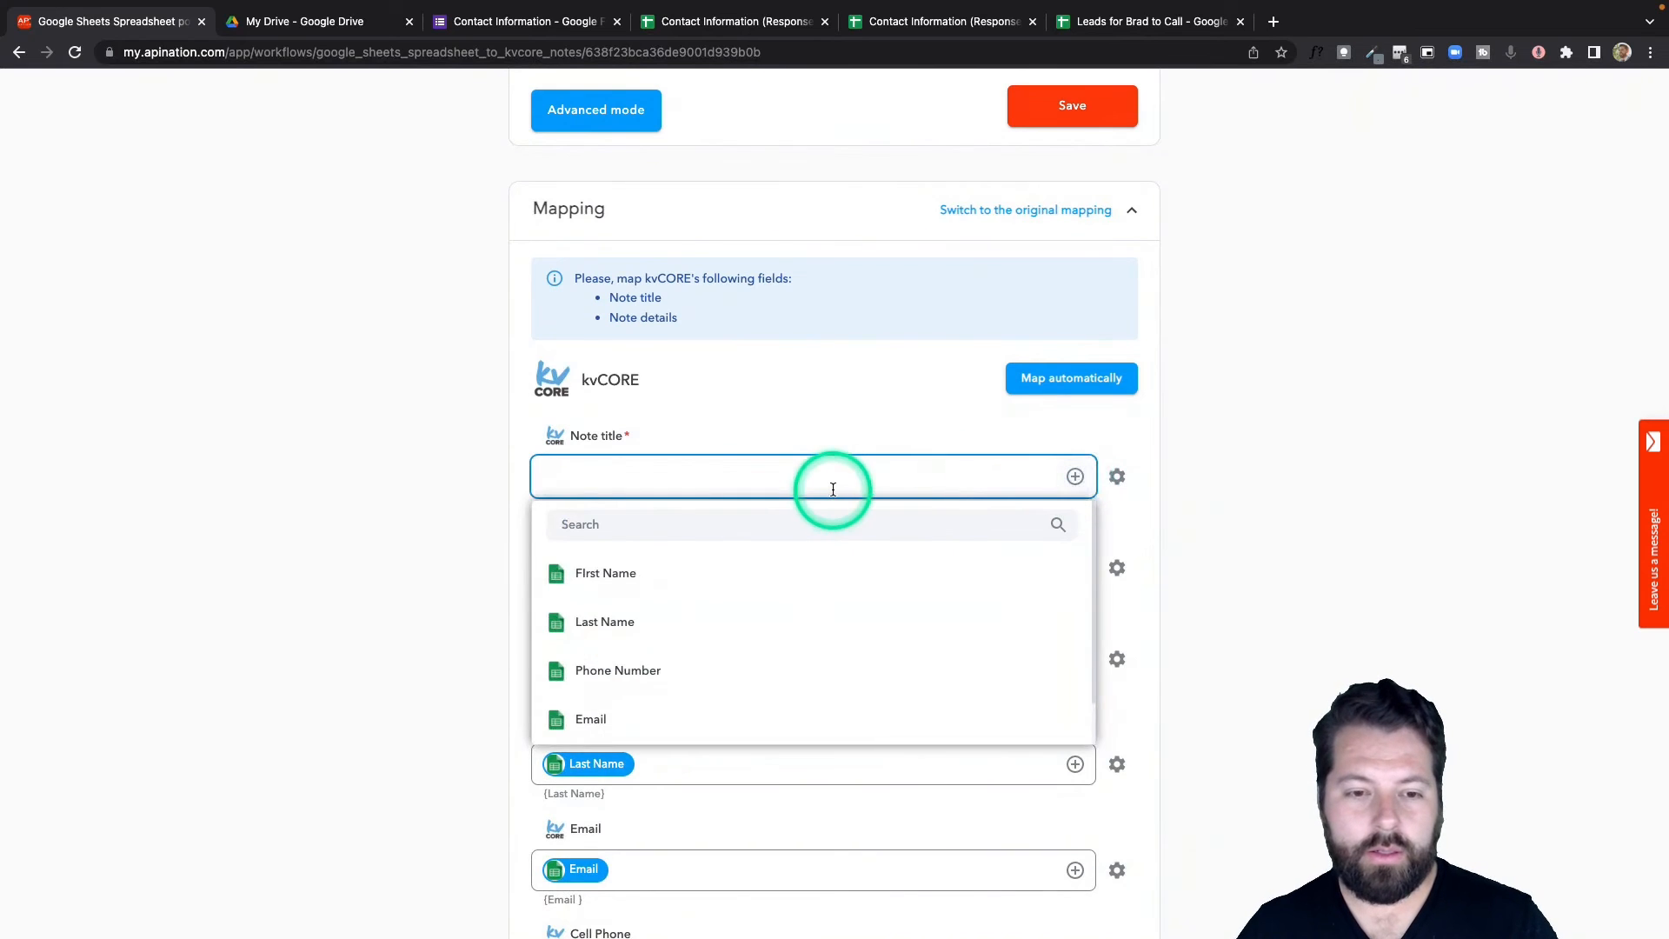
click(833, 489)
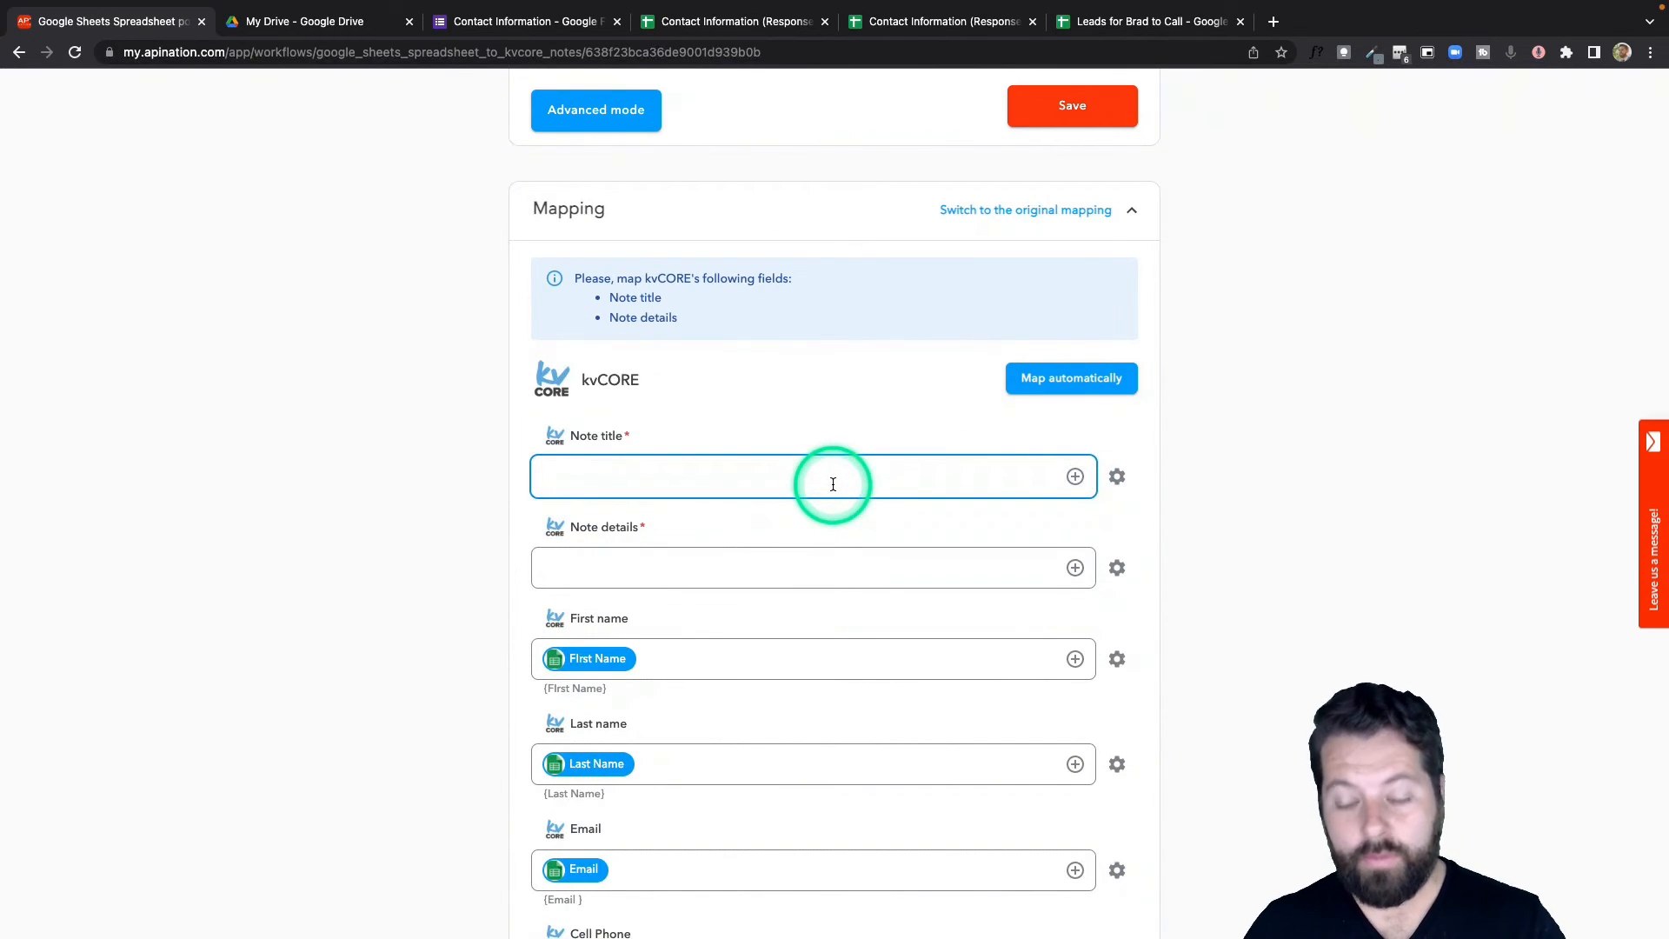
text(Notes from Brad)
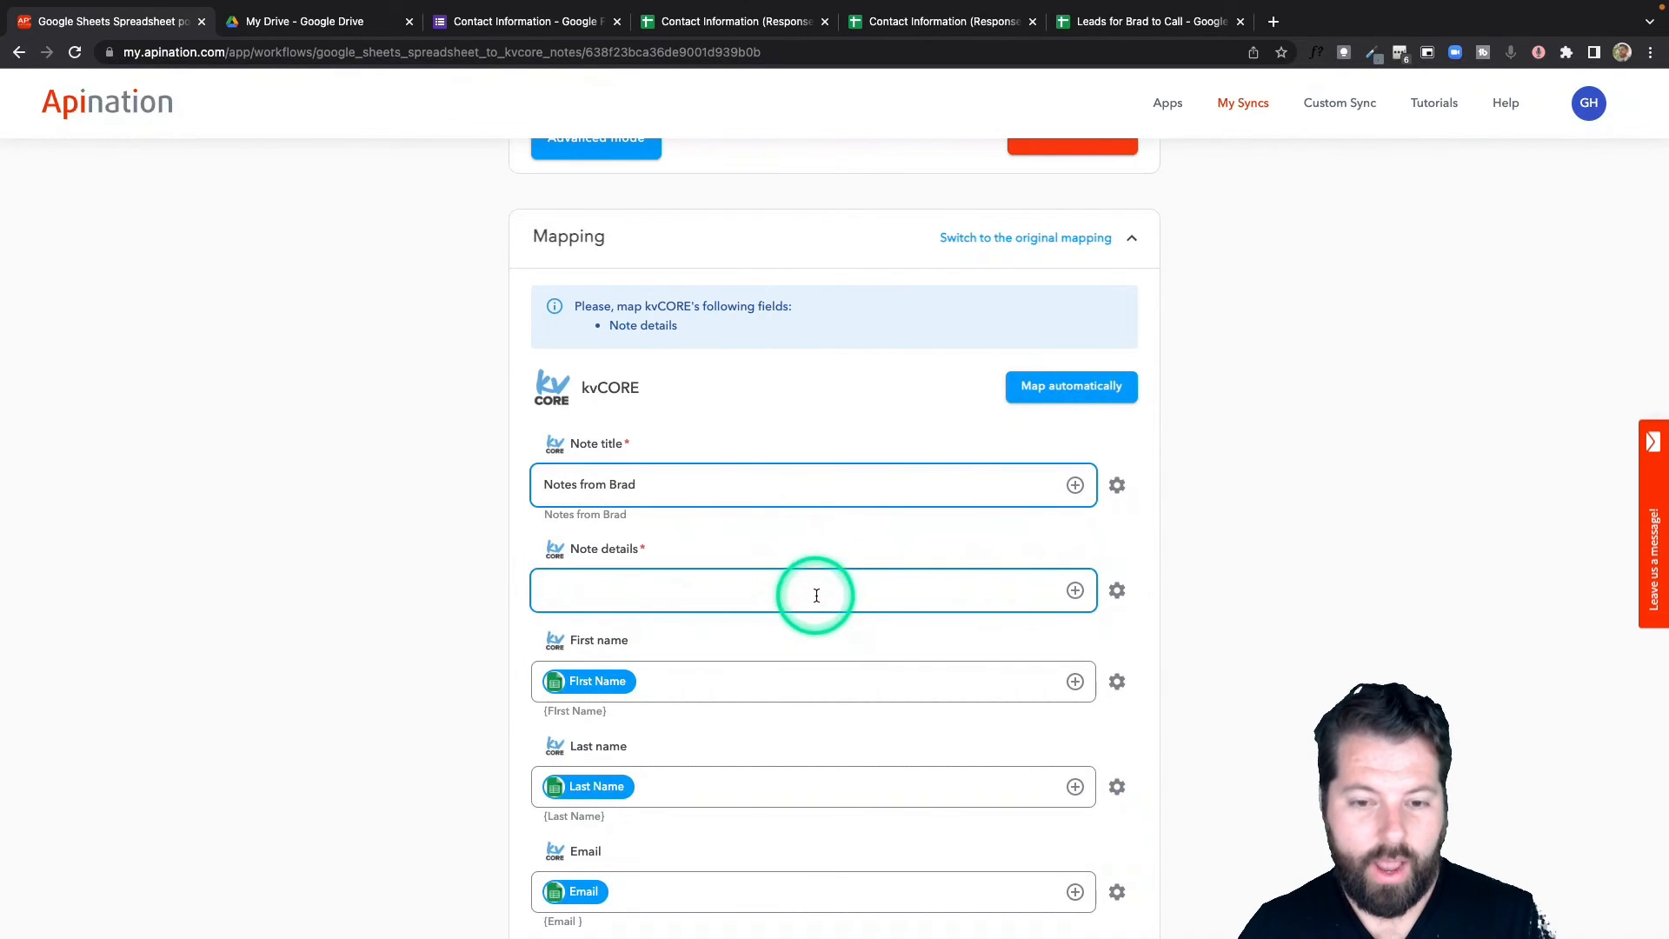
click(1075, 591)
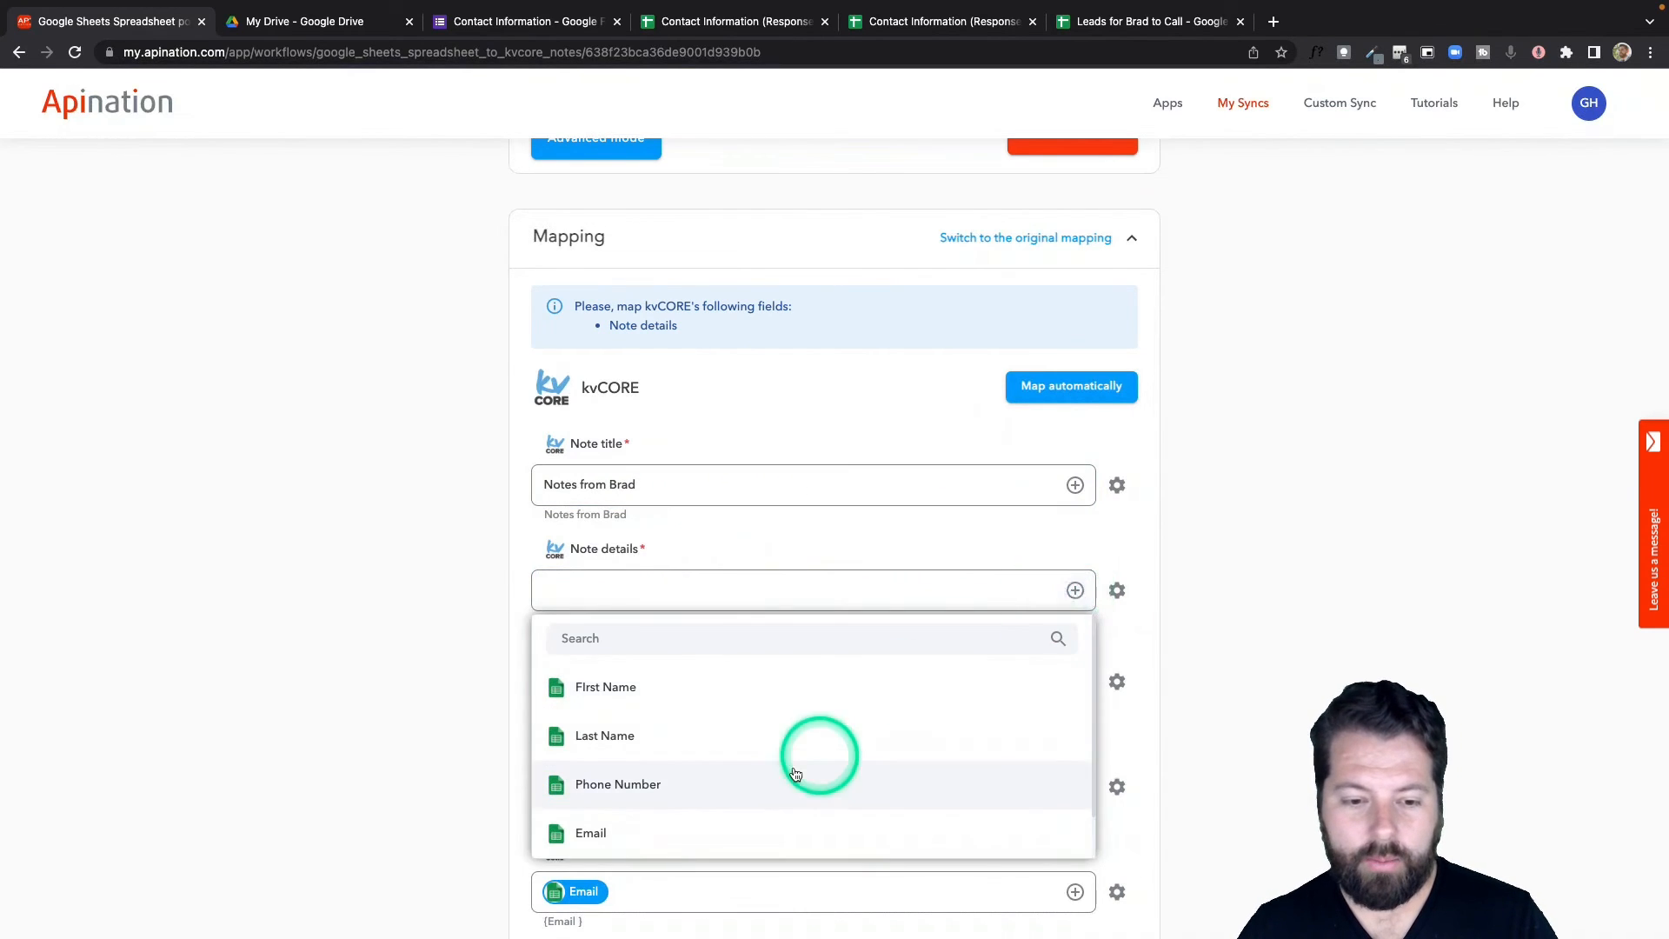
scroll(808, 765, down, 2)
click(719, 830)
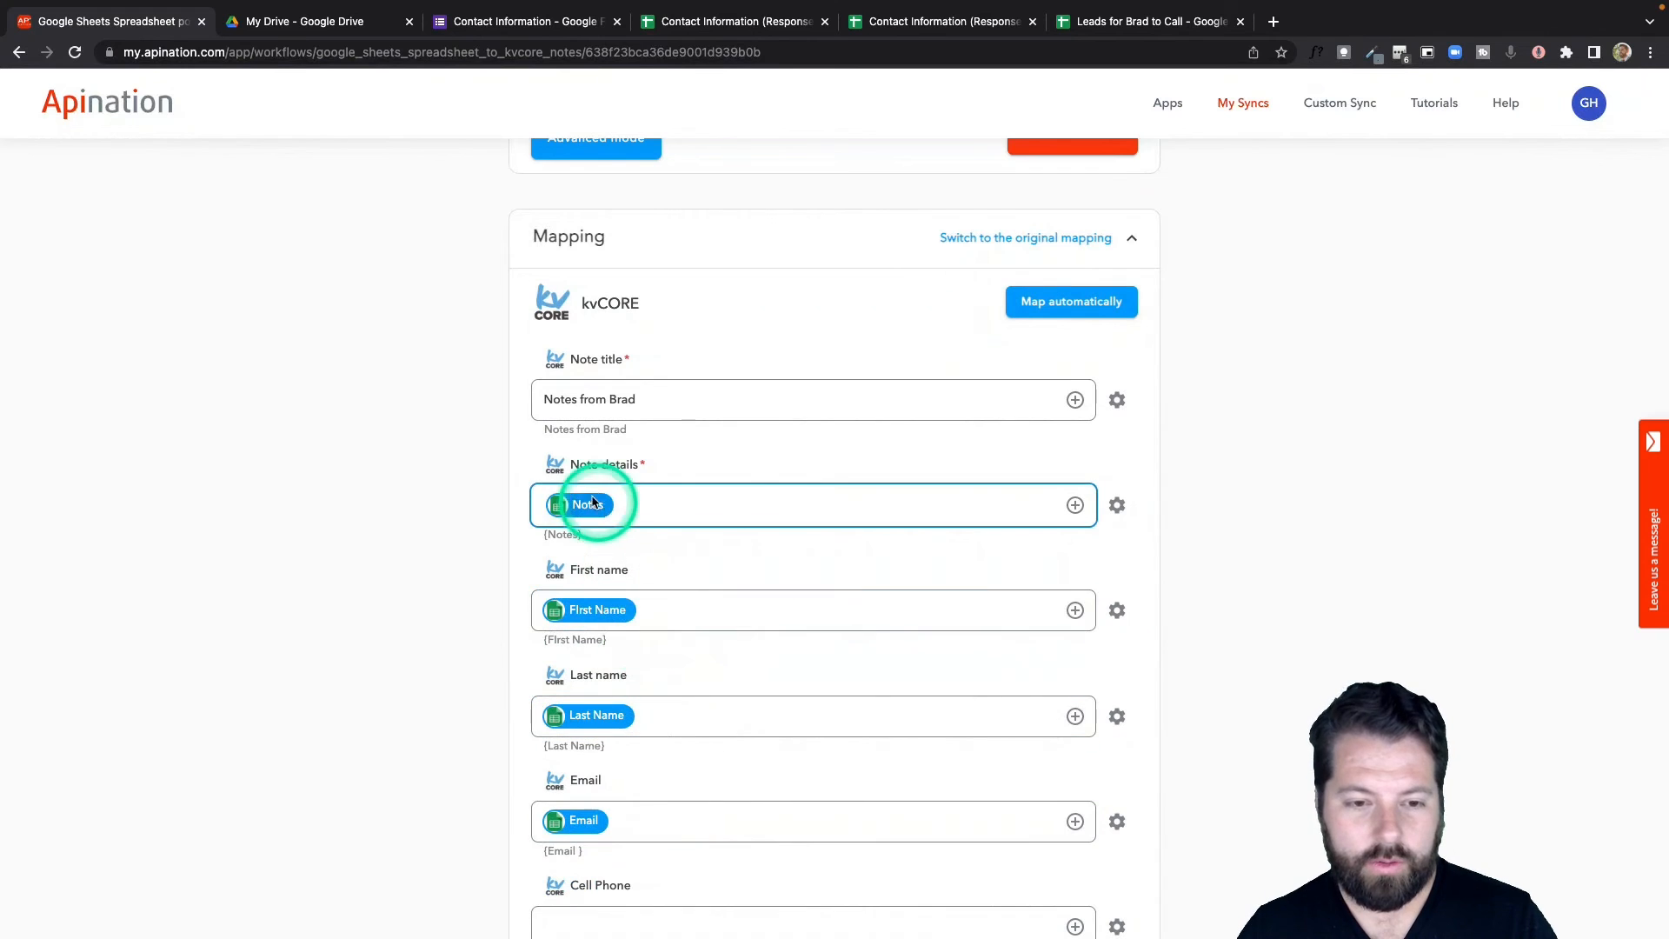
click(1161, 31)
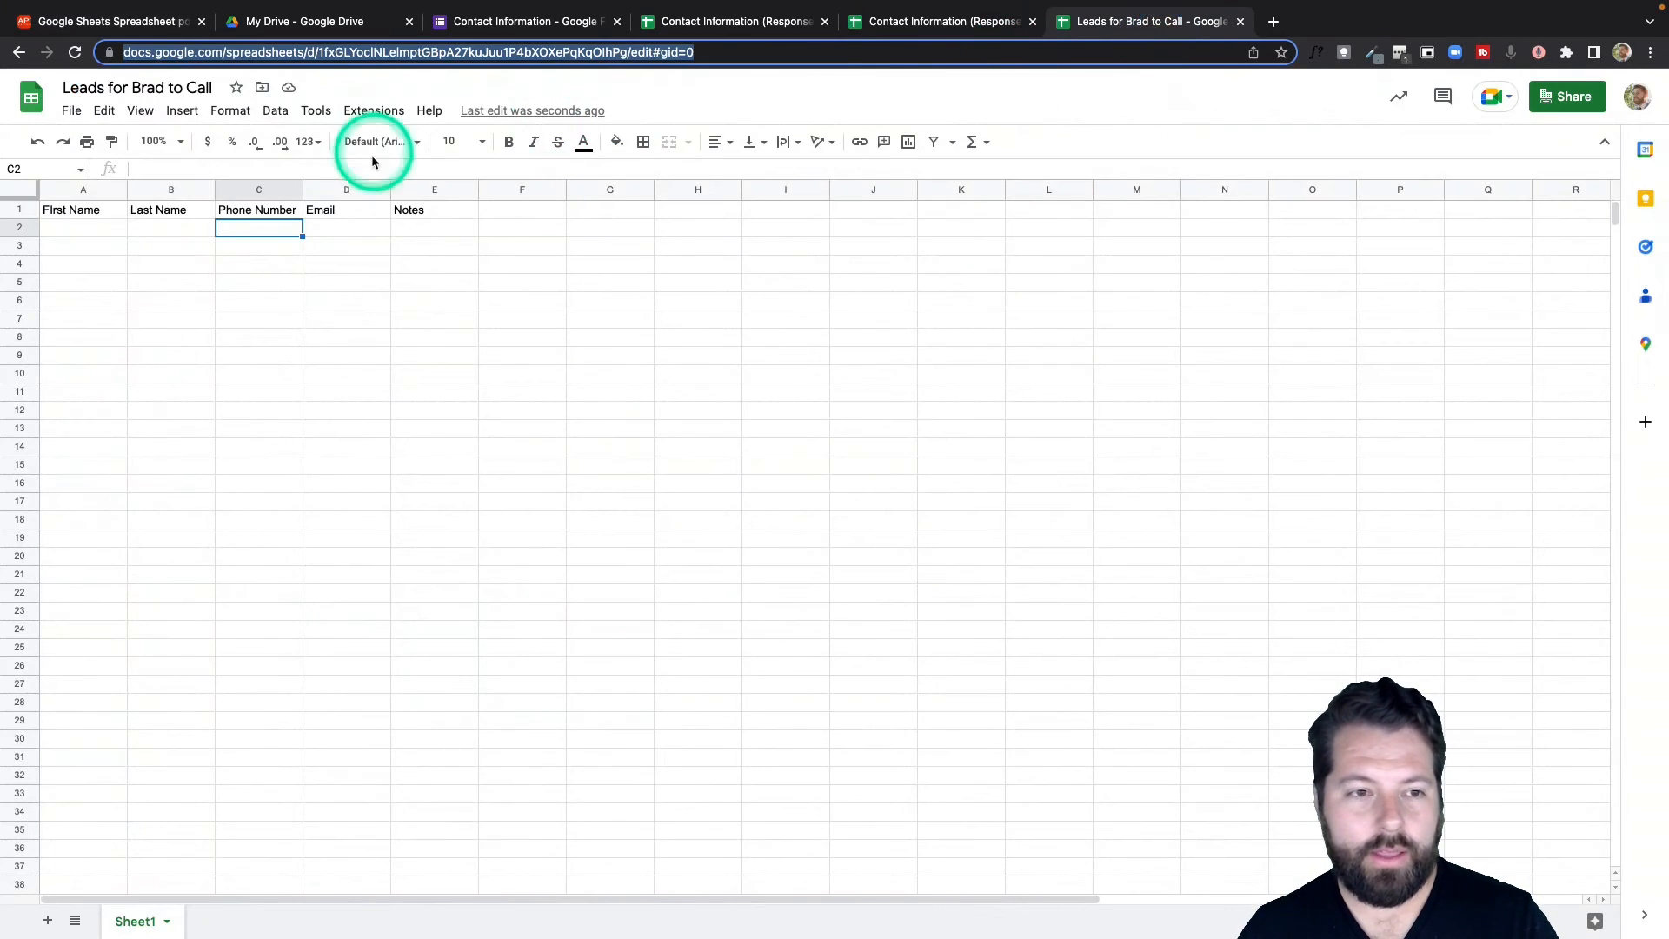
click(137, 24)
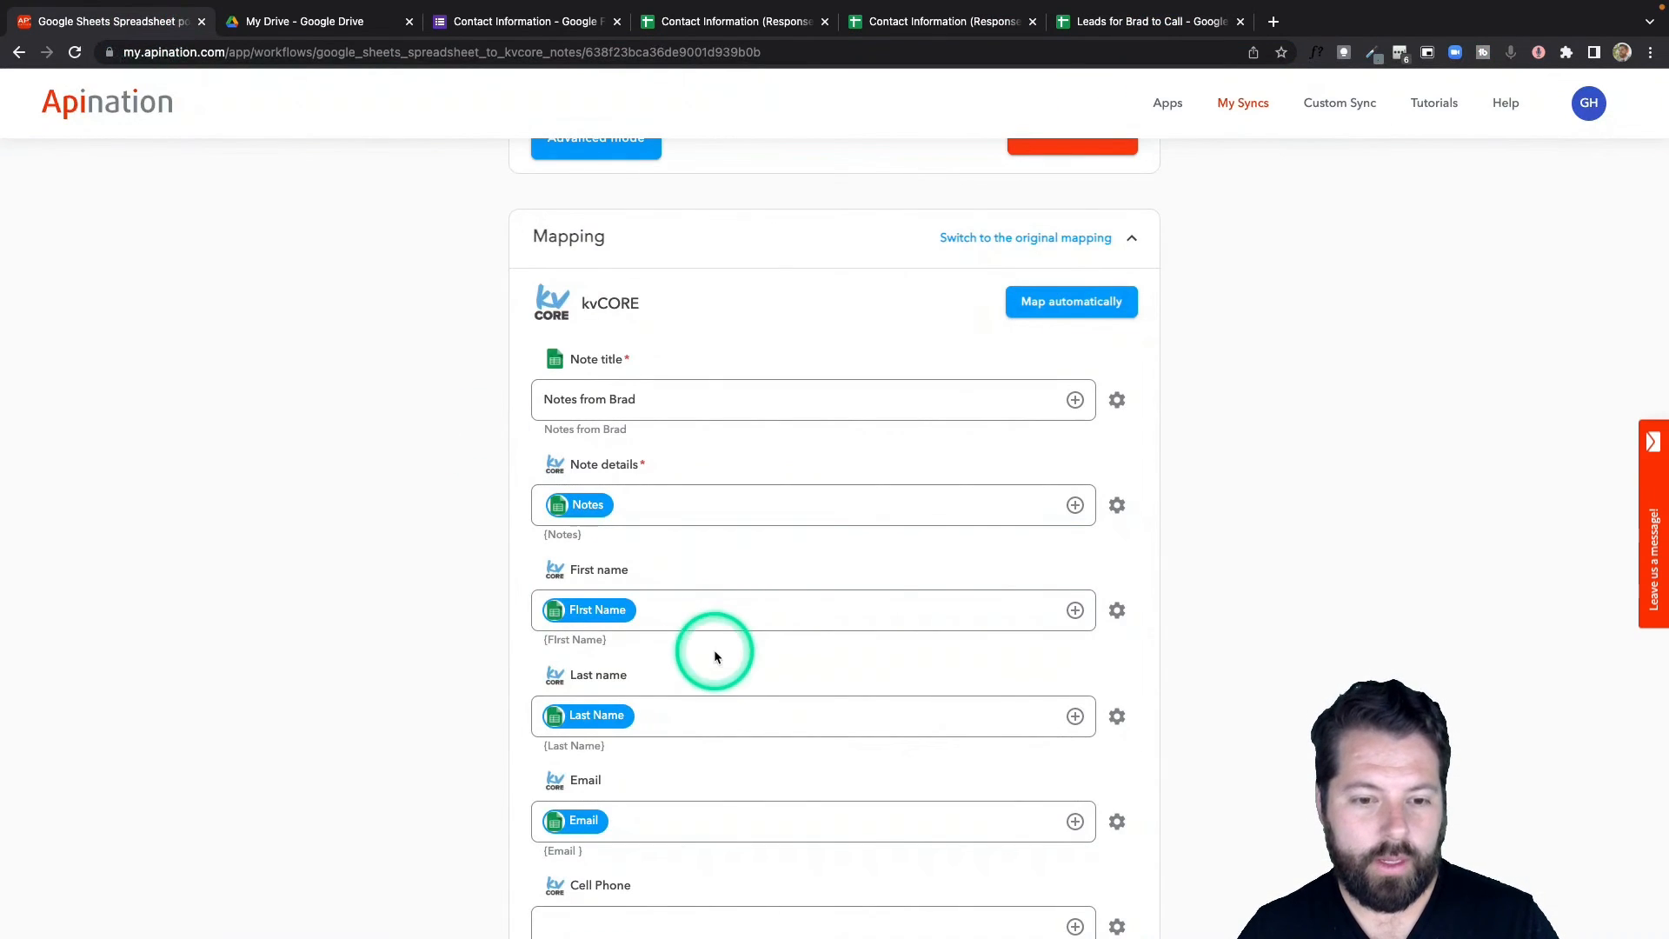
scroll(713, 649, down, 2)
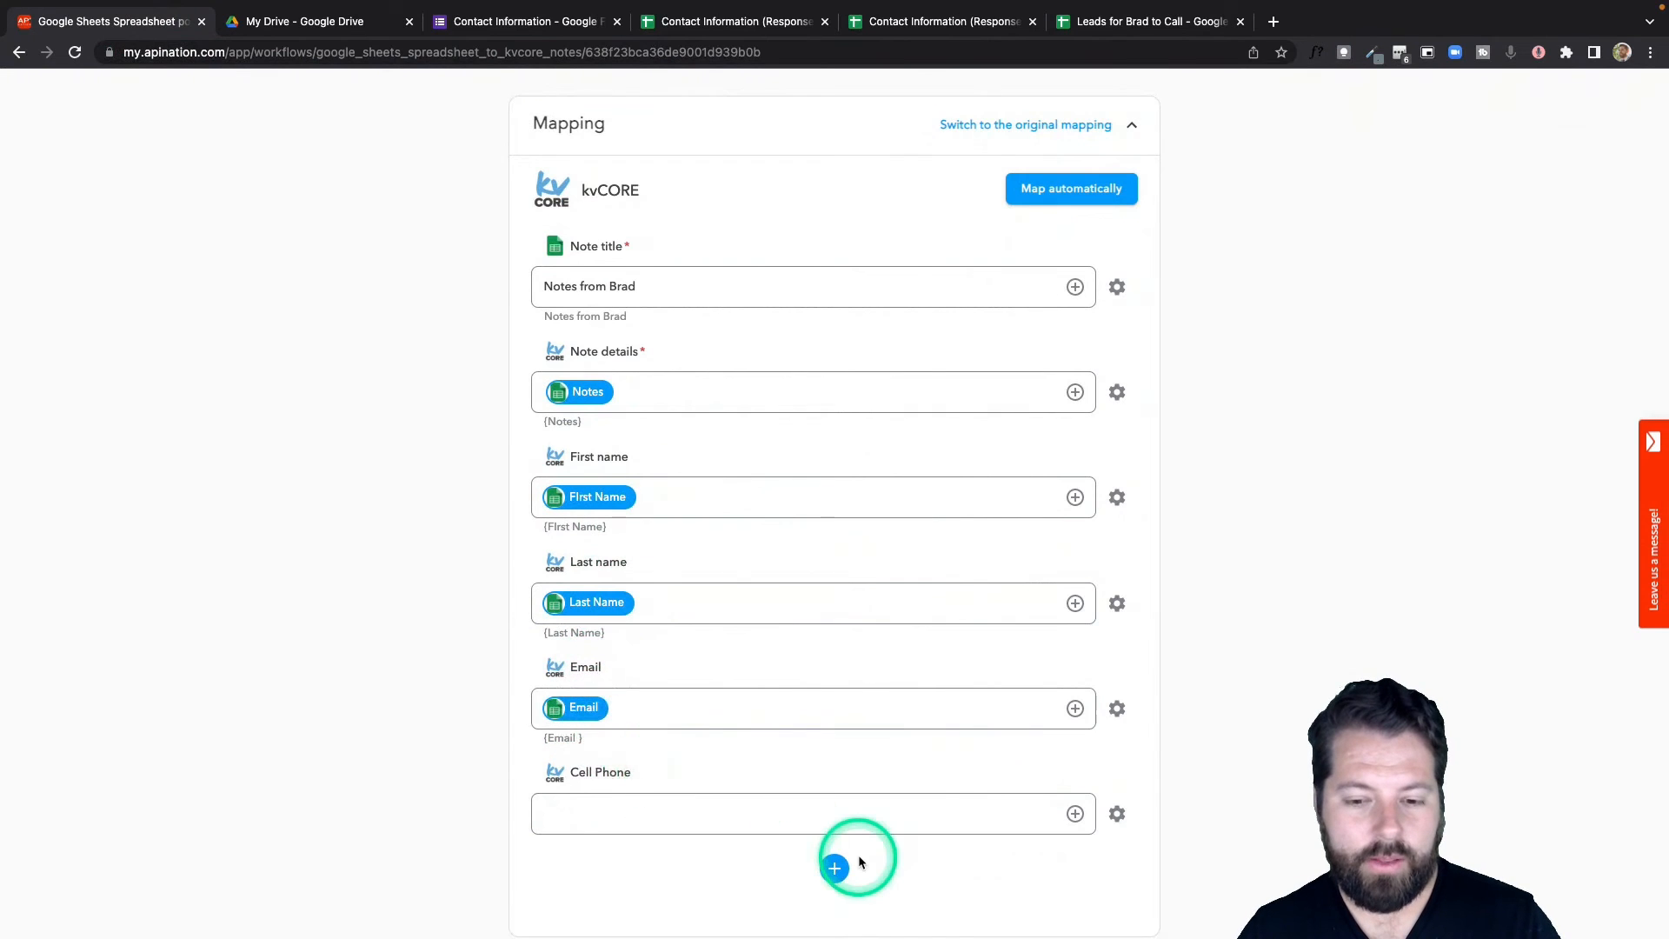
scroll(858, 856, down, 1)
Map the Cell Phone field to the Phone Number column.
click(1077, 774)
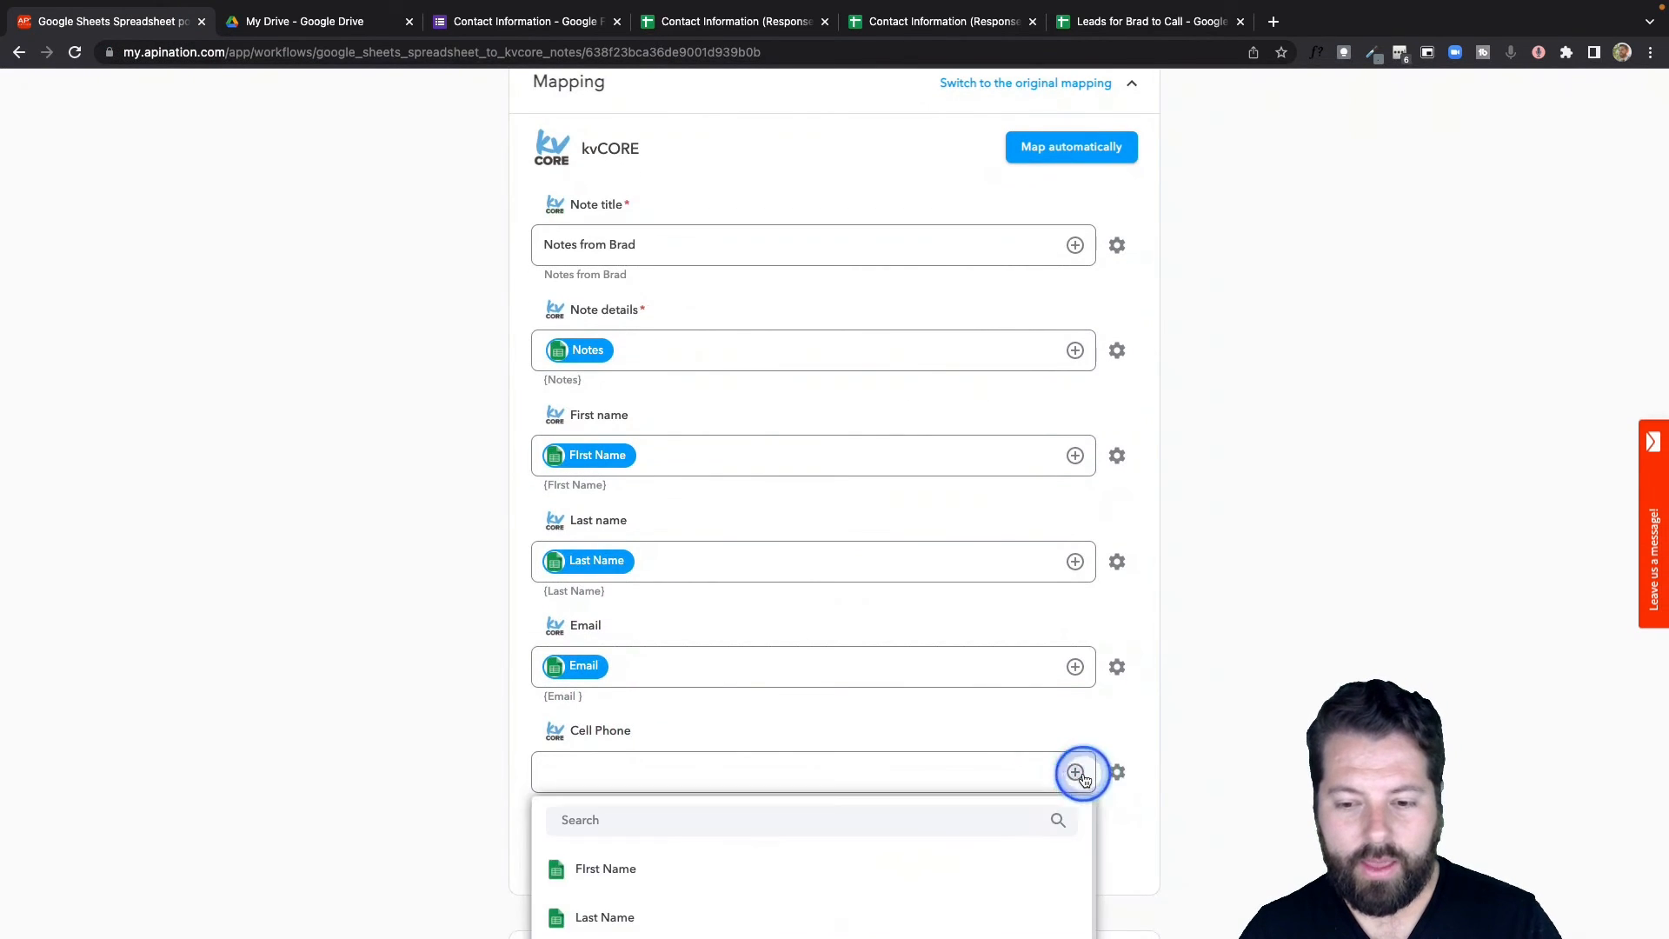
click(849, 822)
text(p)
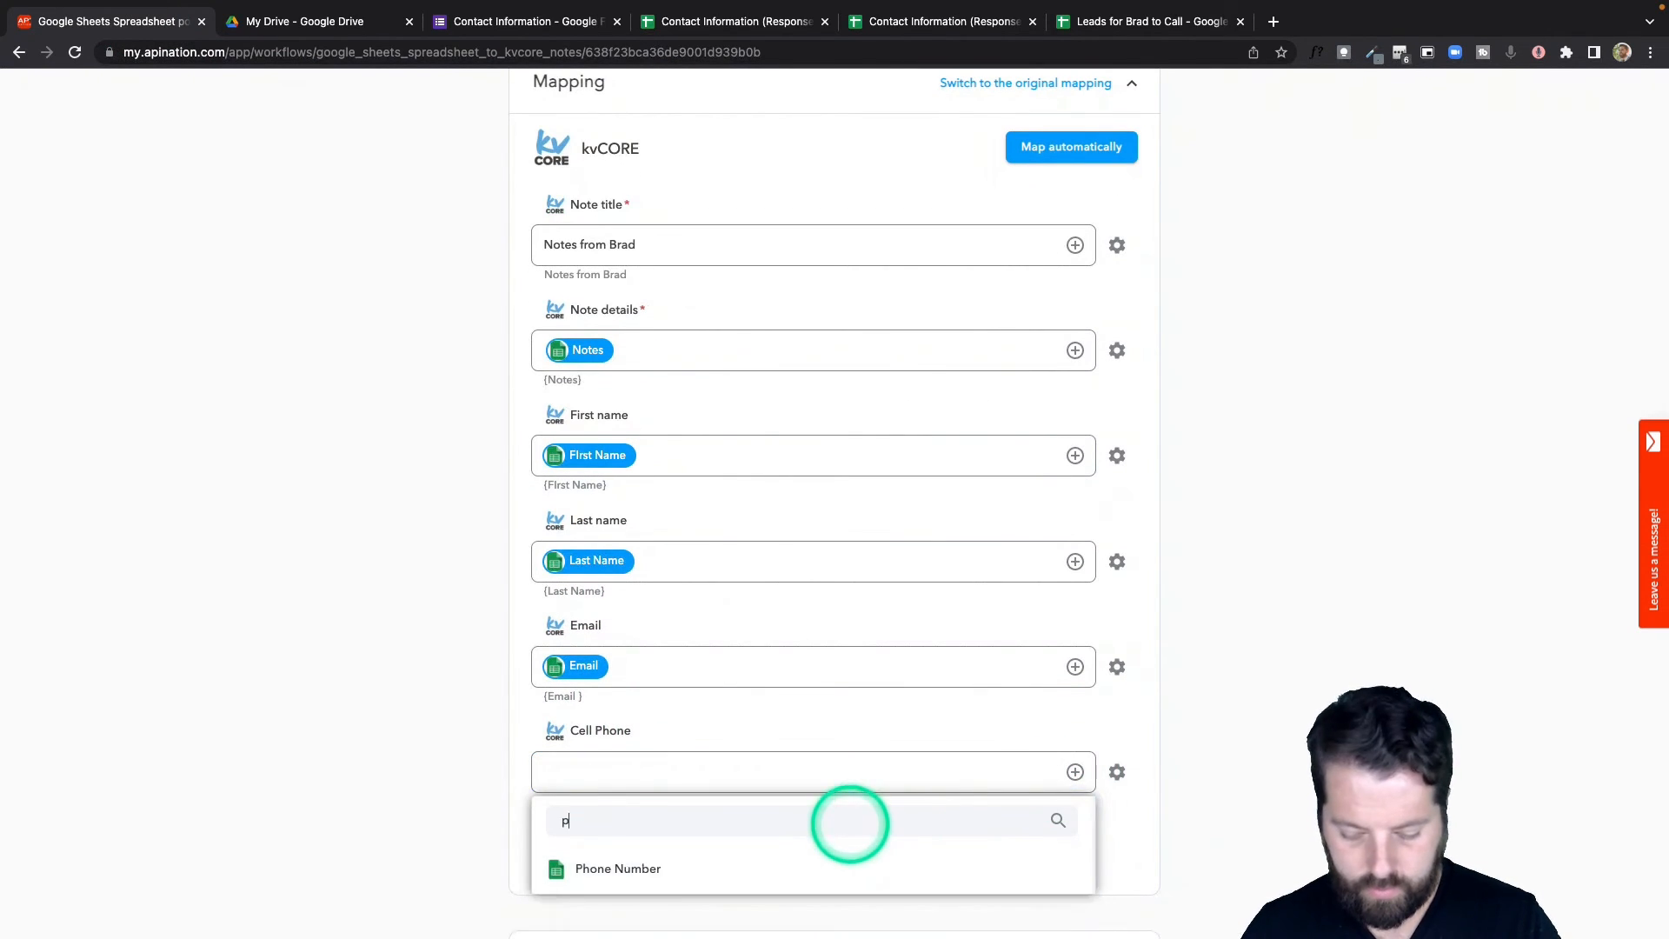
text(h)
click(610, 865)
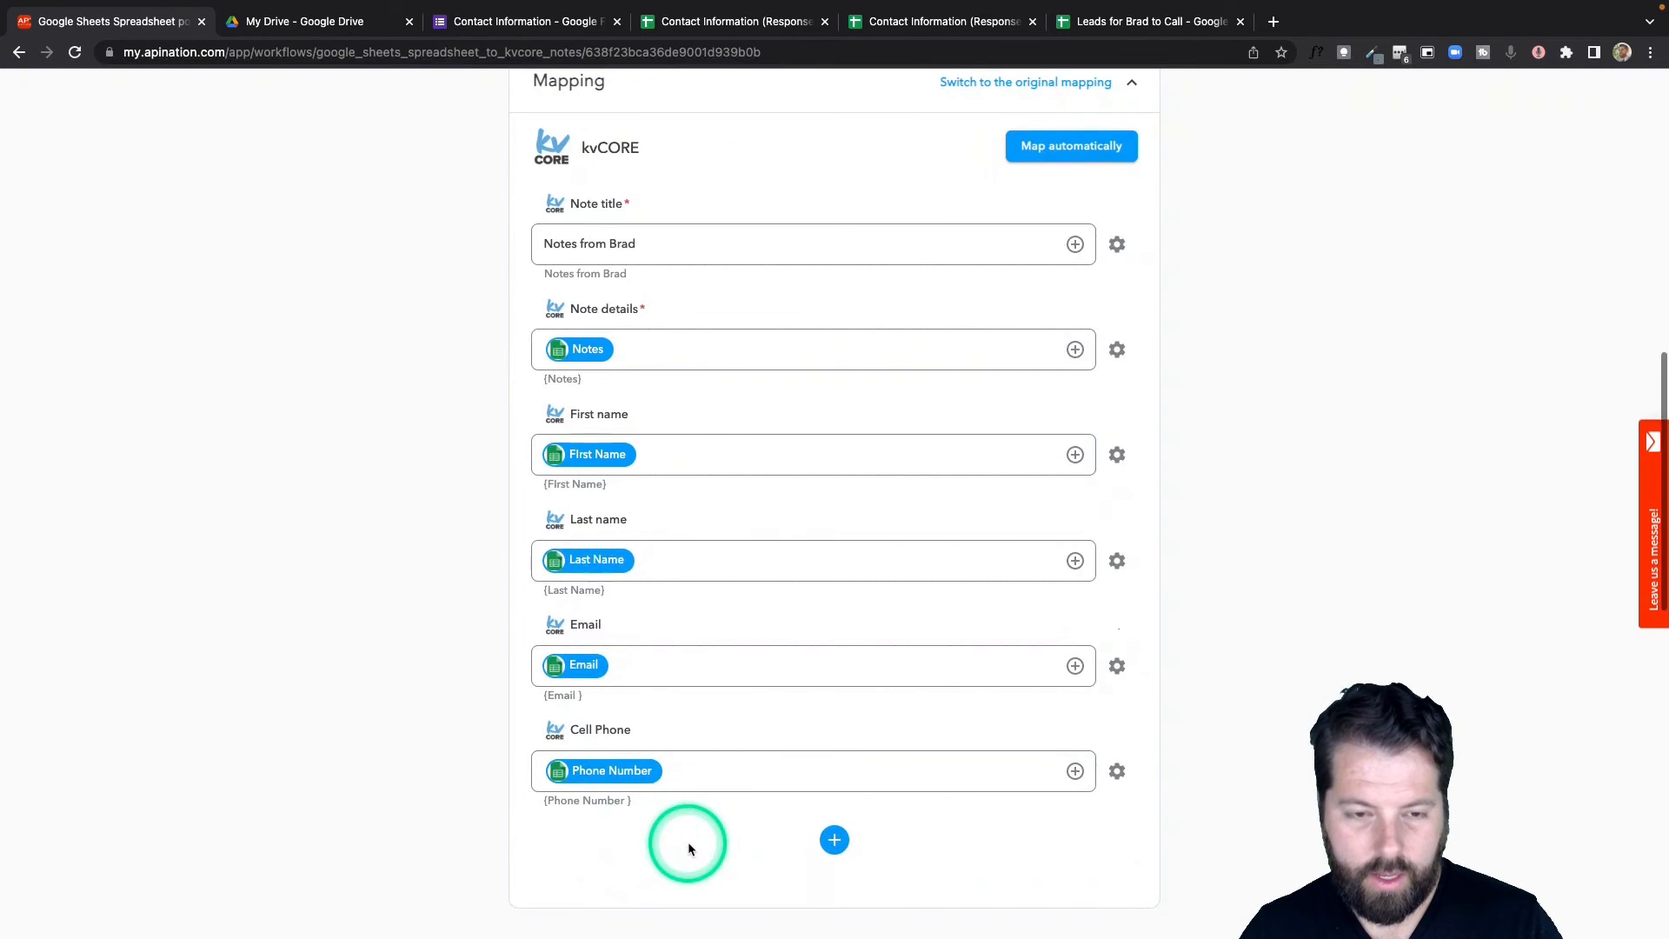
scroll(687, 841, down, 2)
scroll(687, 841, up, 5)
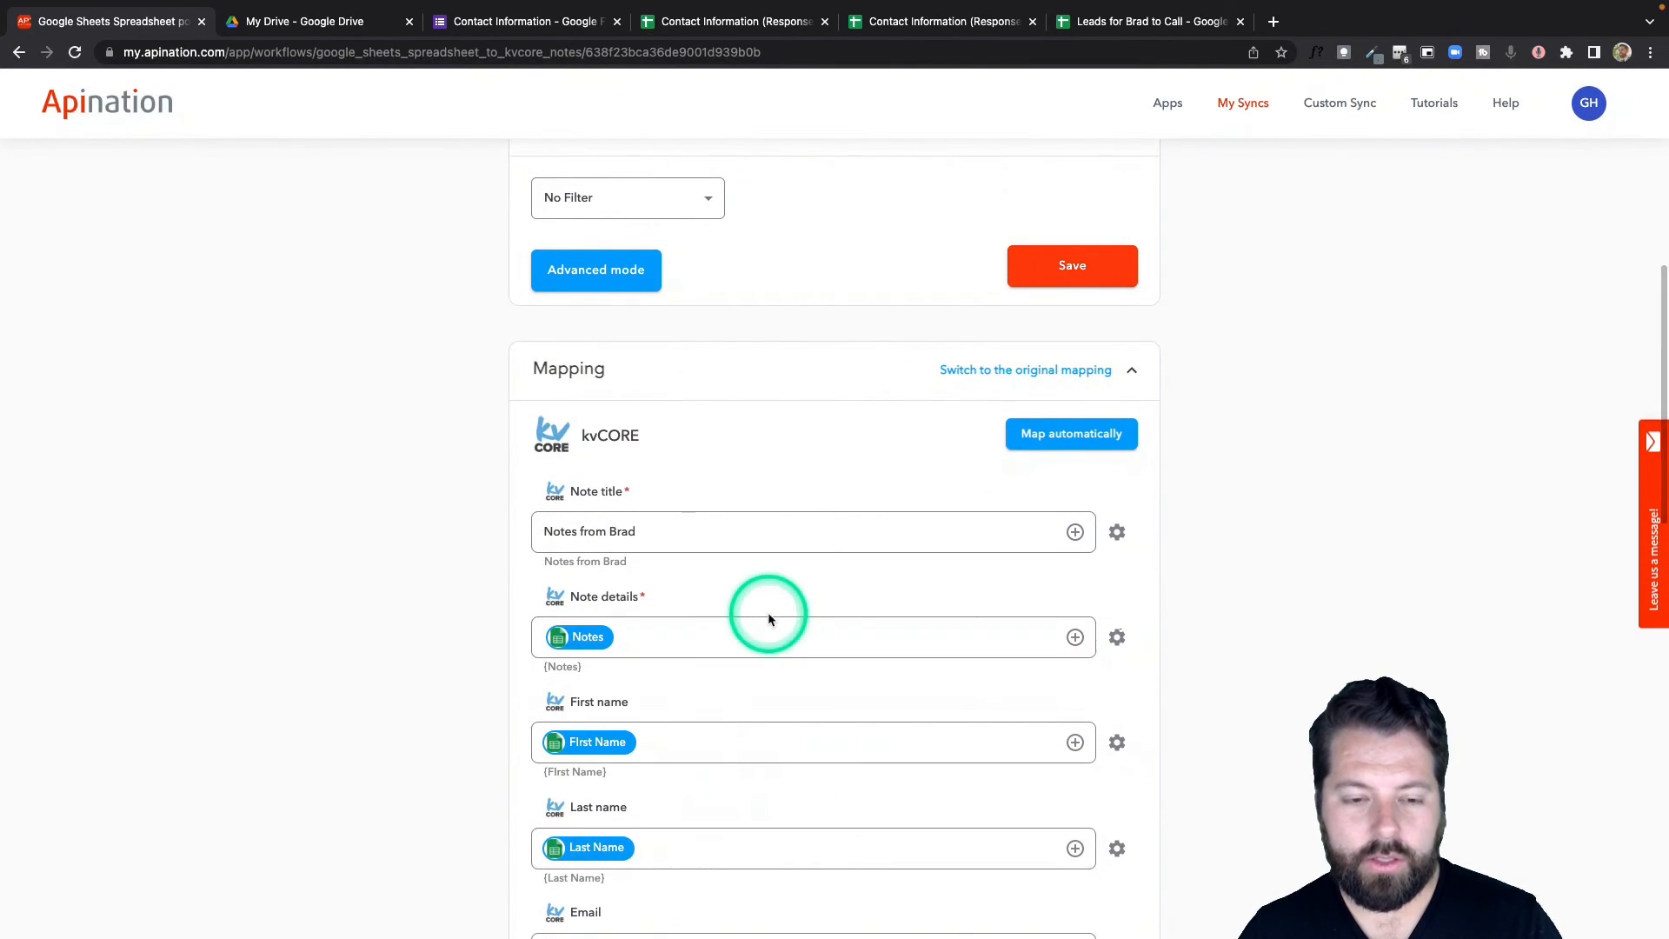
scroll(795, 539, up, 8)
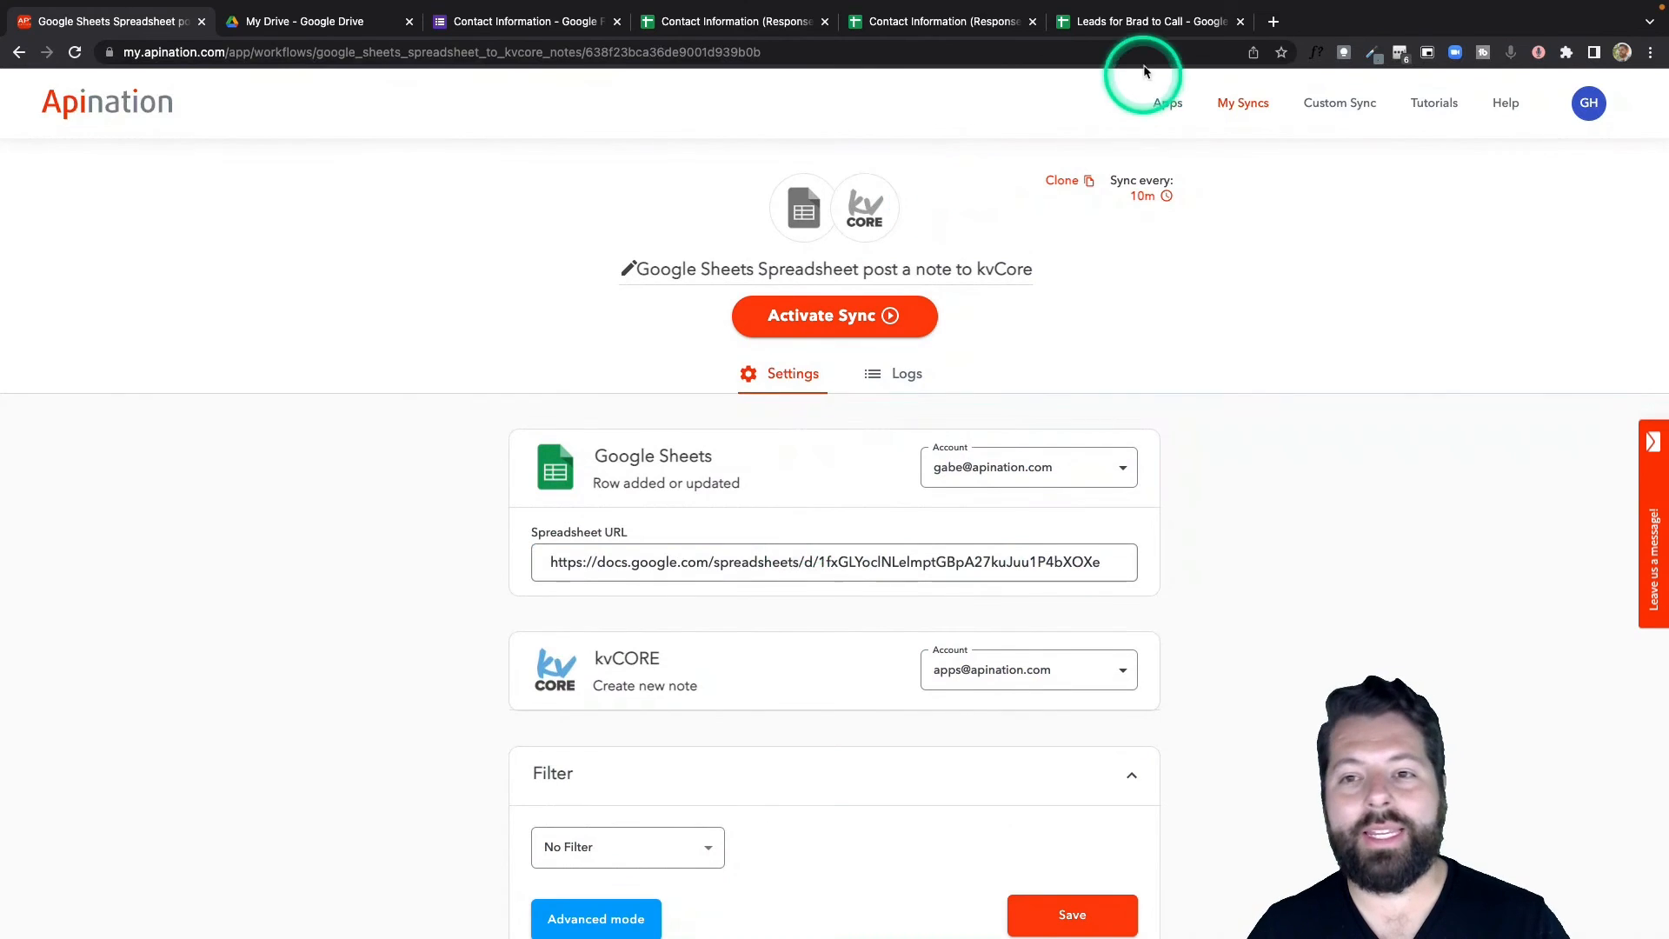
Activate the sheet-to-kvCORE note sync and open My Syncs.
click(1154, 22)
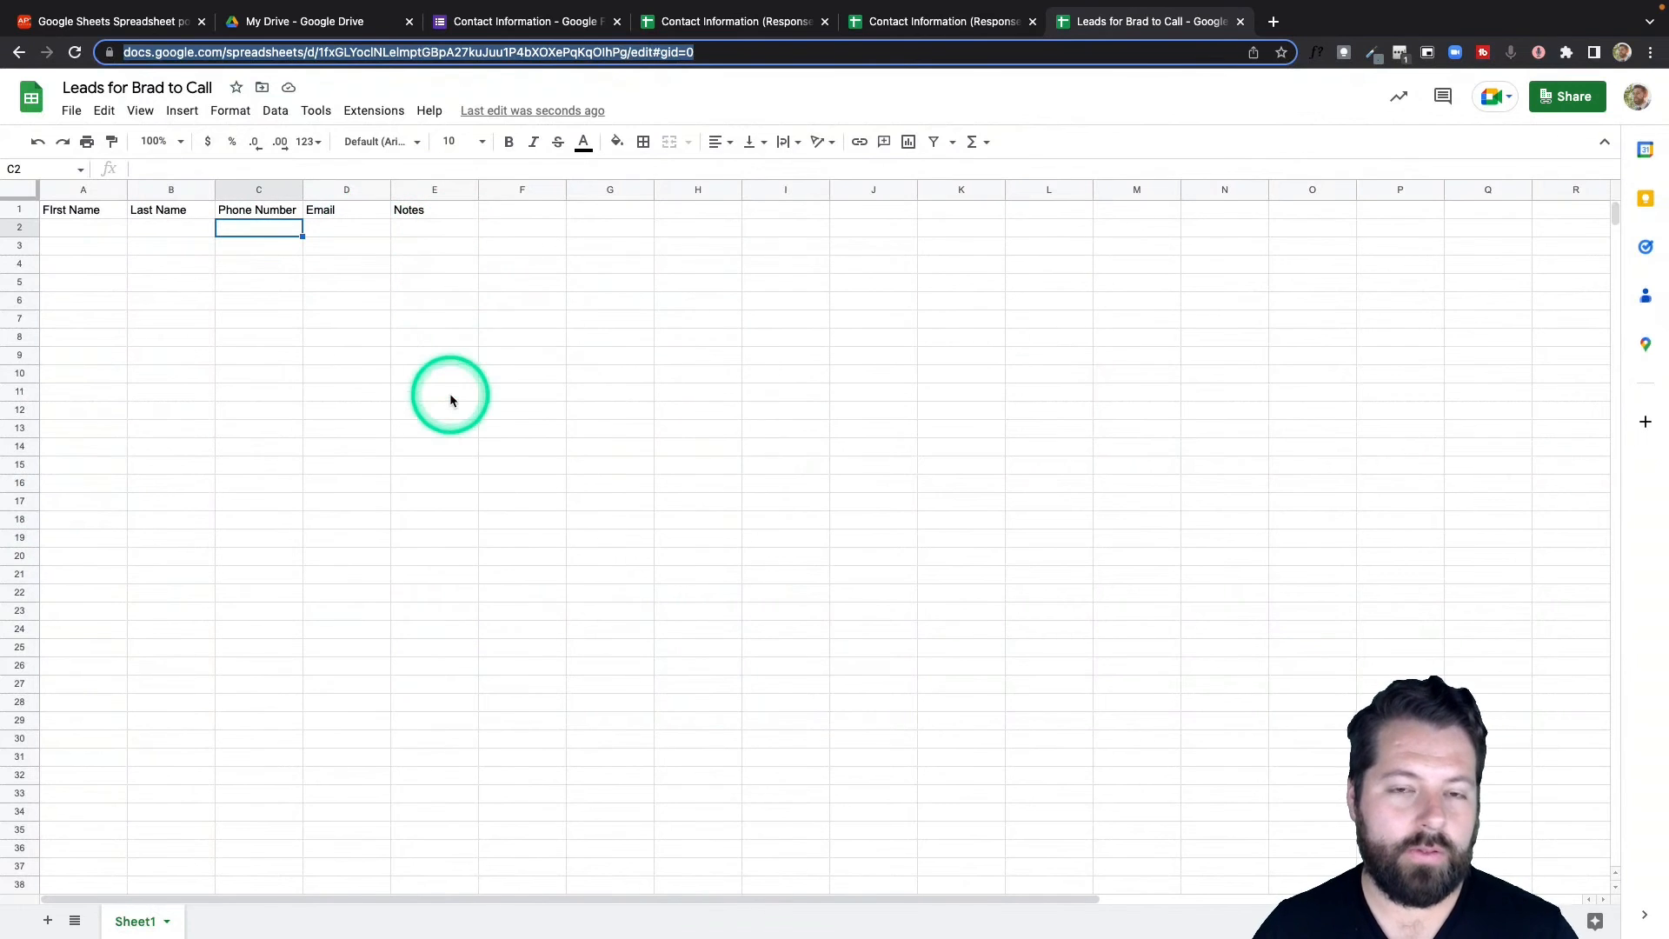
click(111, 26)
click(886, 318)
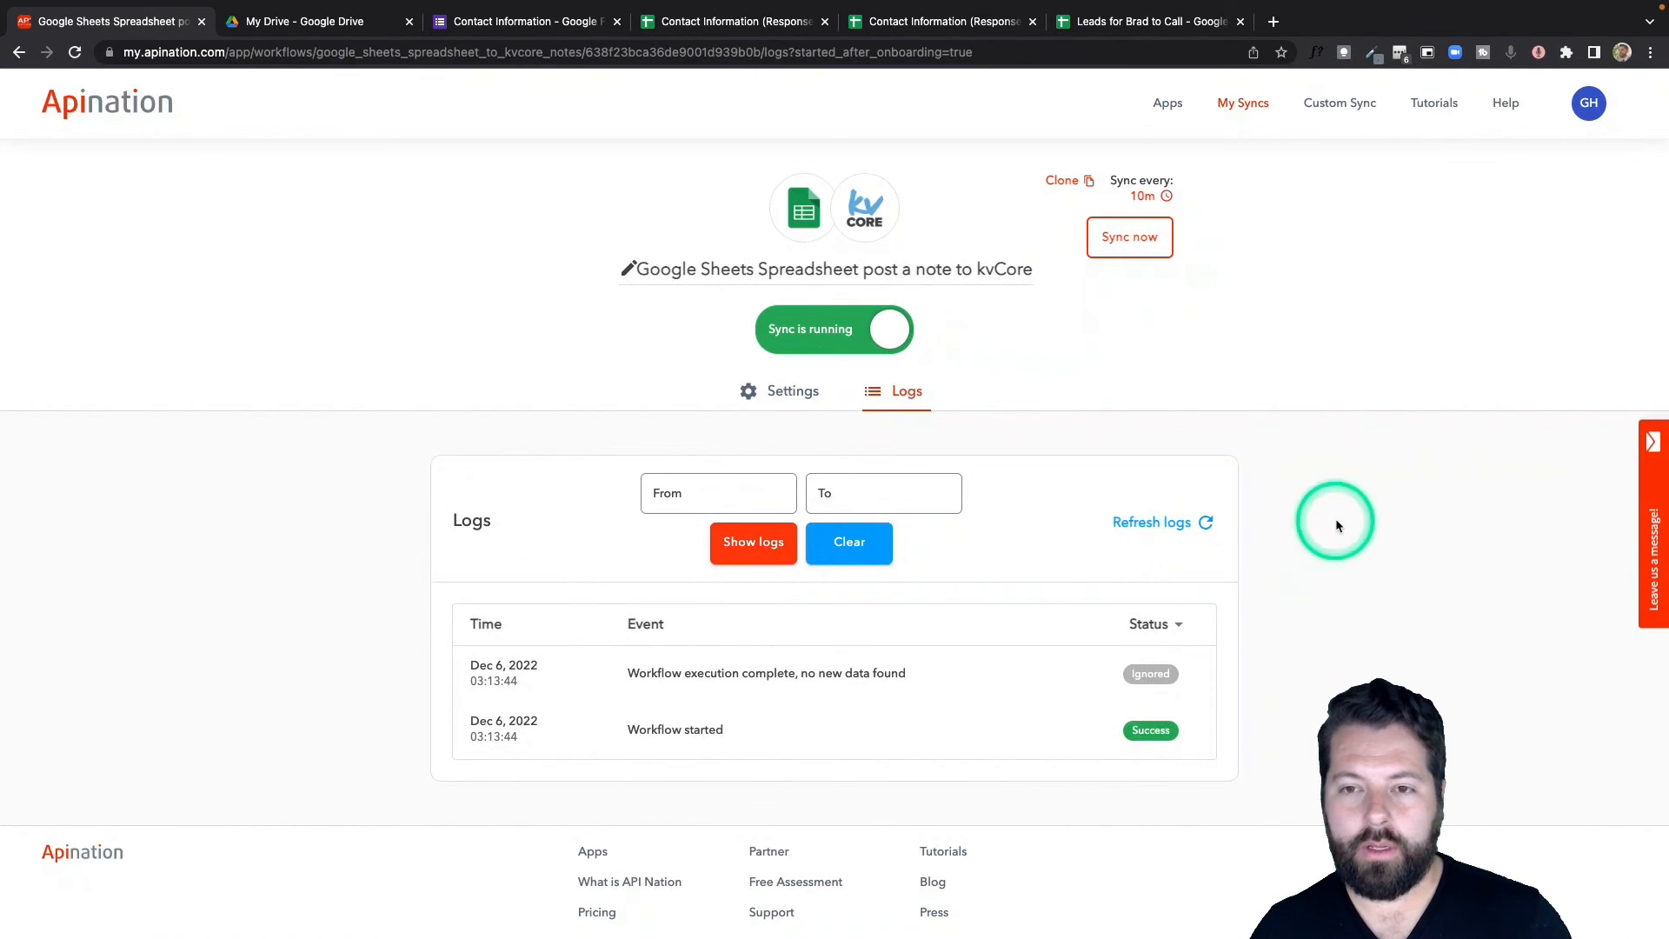
click(1243, 104)
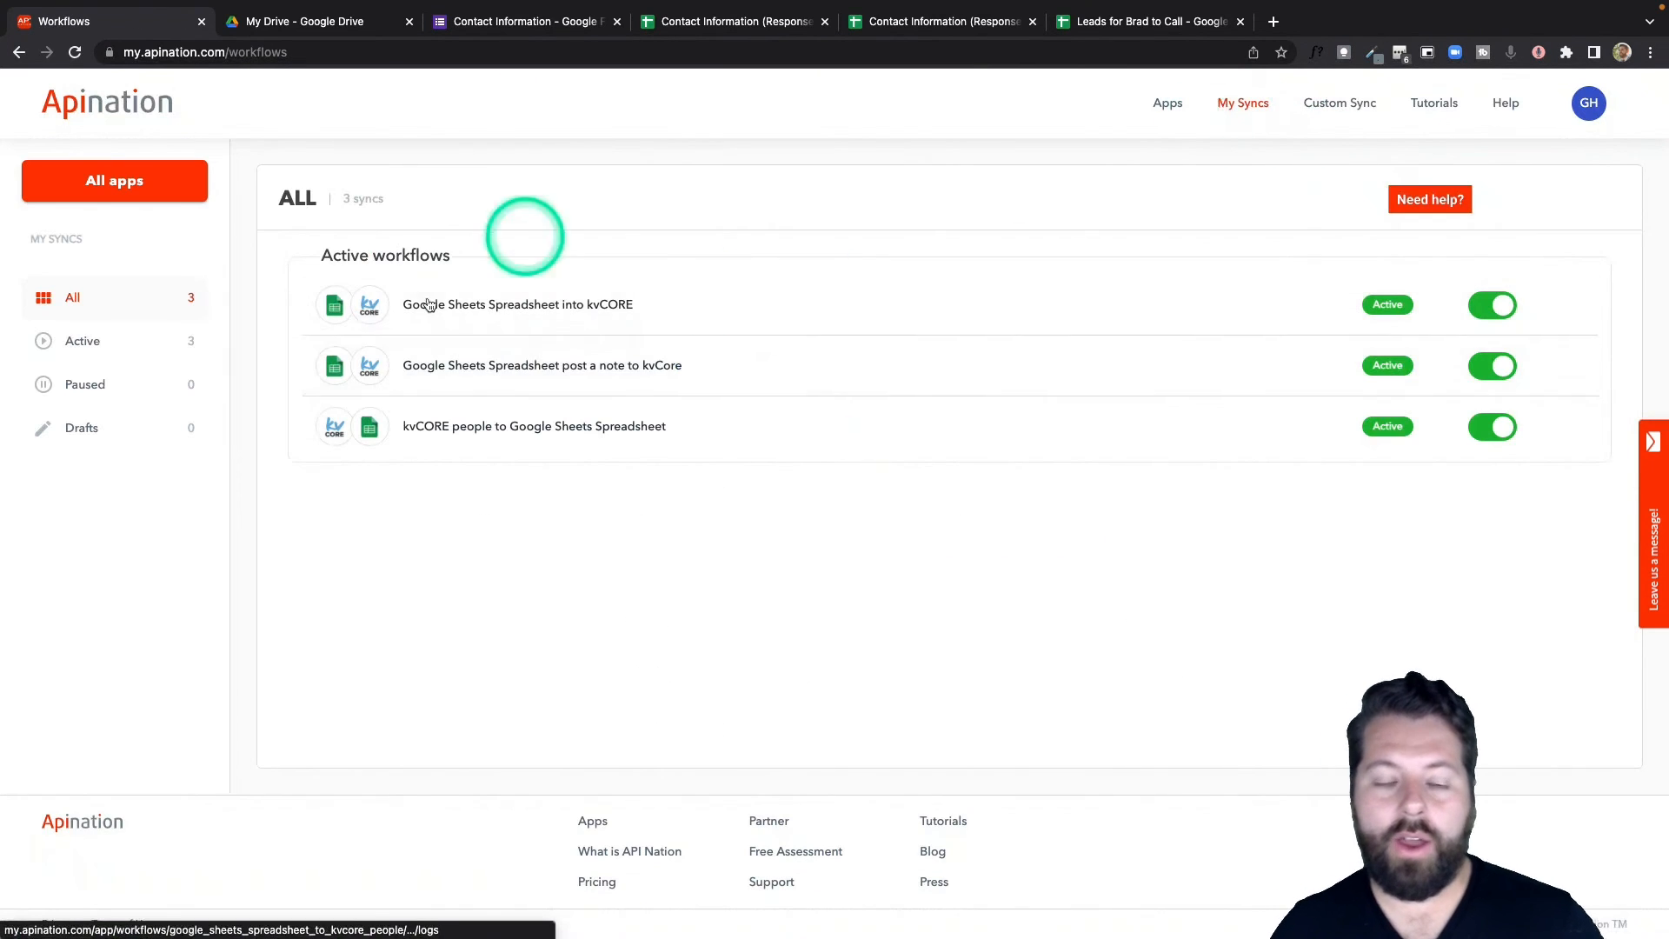